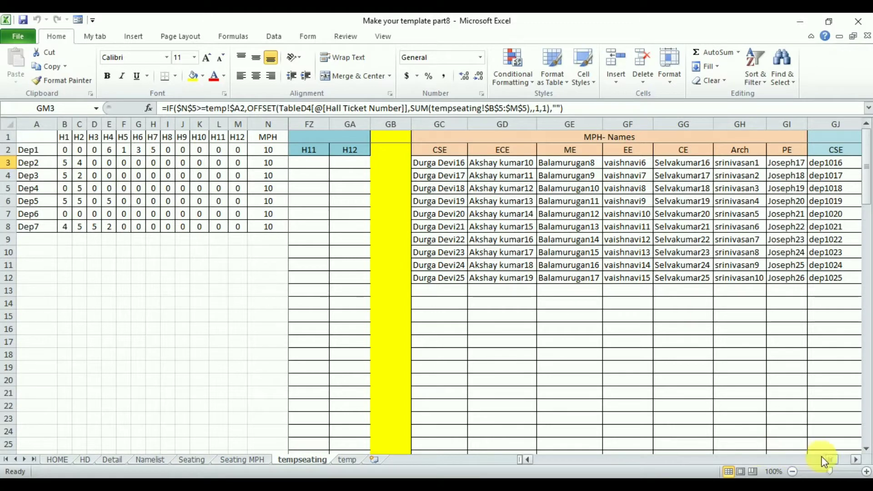
# Review the empty H1 seating grid on the Seating sheet and the hall-wise name list with its O3 formula on tempseating
pyautogui.moveTo(830, 461); pyautogui.dragTo(410, 455)
pyautogui.click(193, 459)
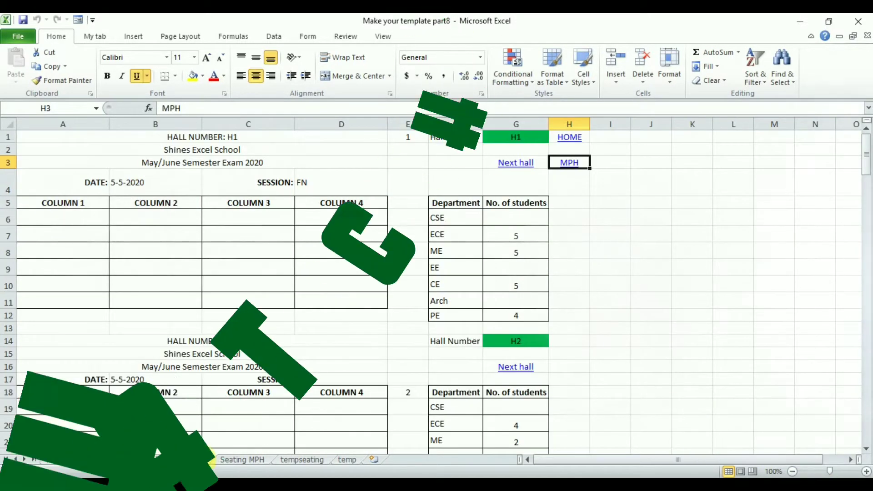
pyautogui.moveTo(62, 220); pyautogui.dragTo(341, 301)
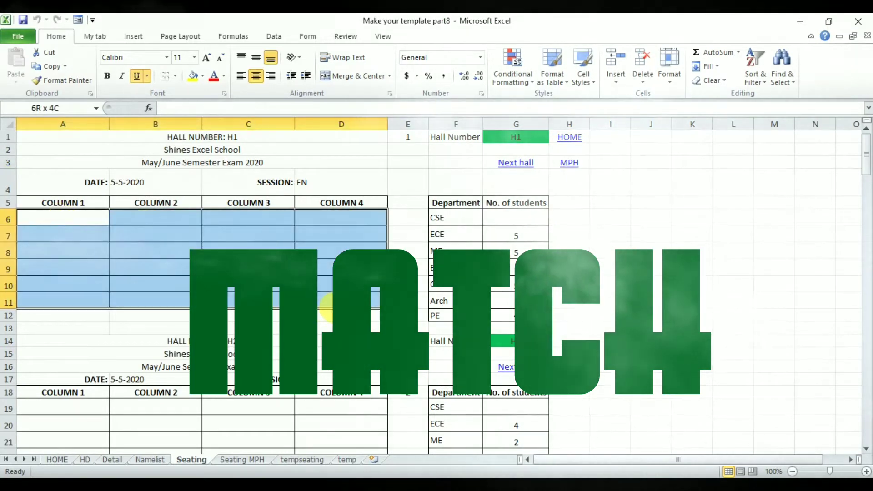
pyautogui.click(54, 220)
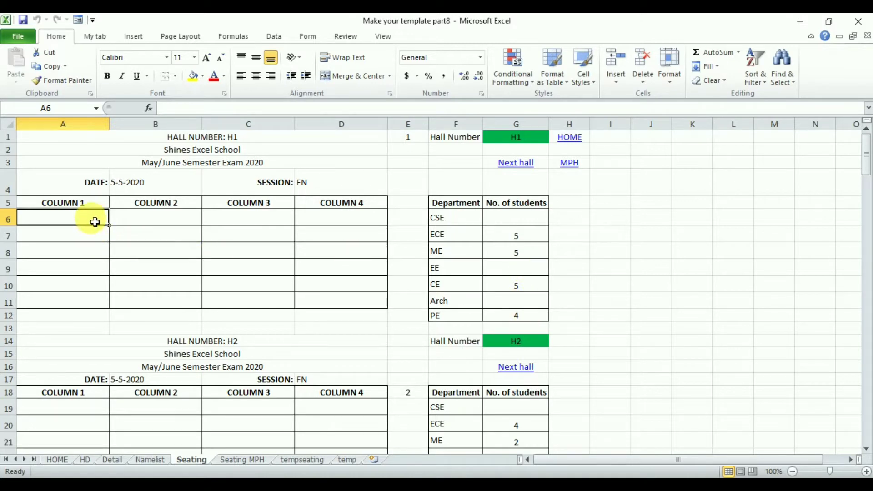
pyautogui.click(307, 459)
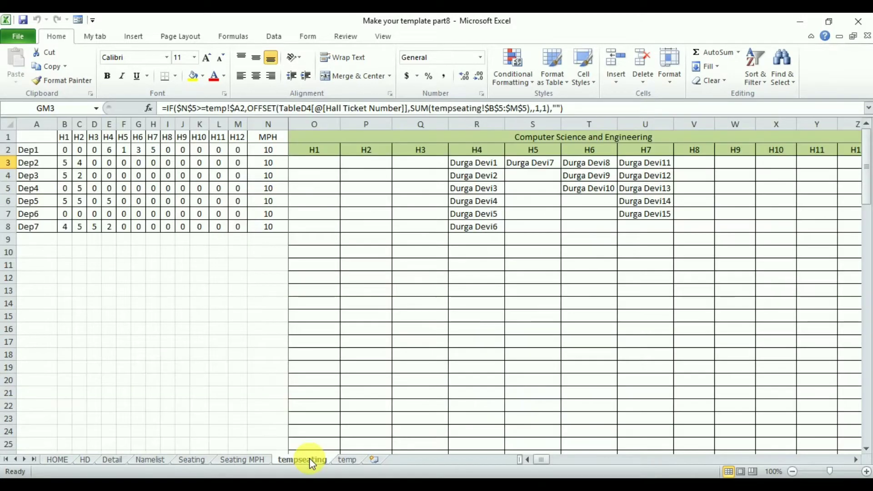
pyautogui.click(321, 168)
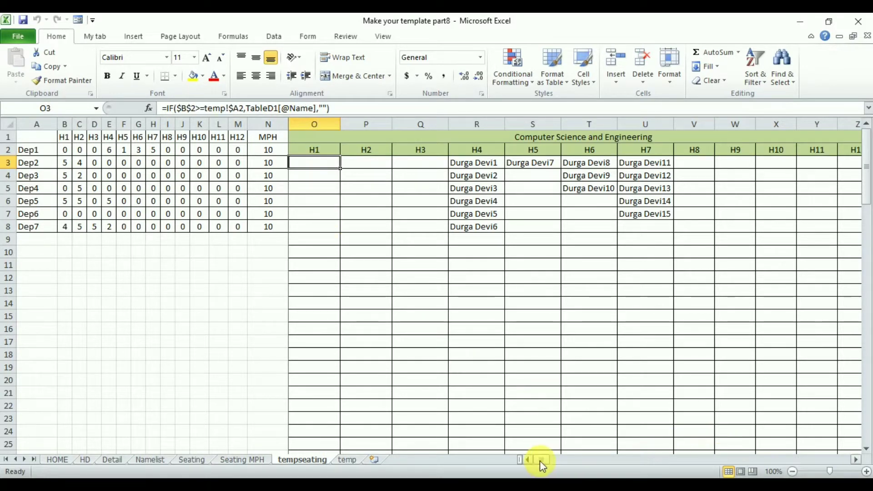
pyautogui.moveTo(544, 461); pyautogui.dragTo(529, 460)
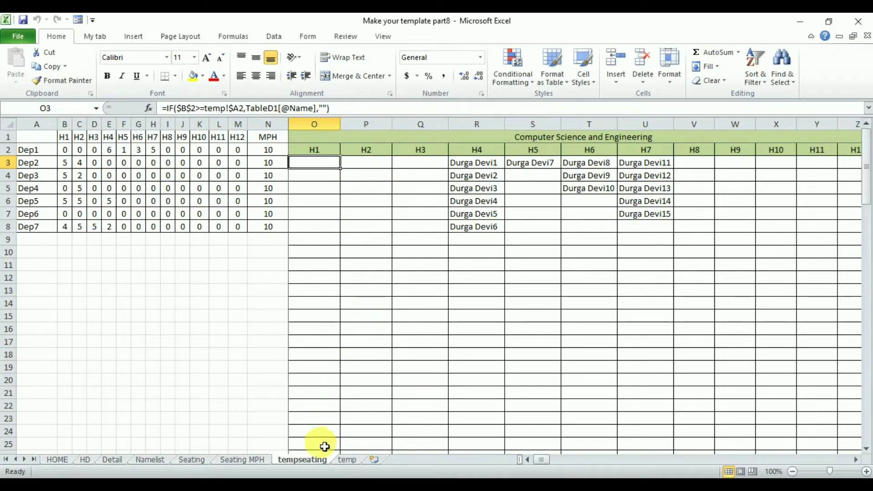
# Create a copy of the tempseating sheet and place it before the temp sheet
pyautogui.click(314, 458)
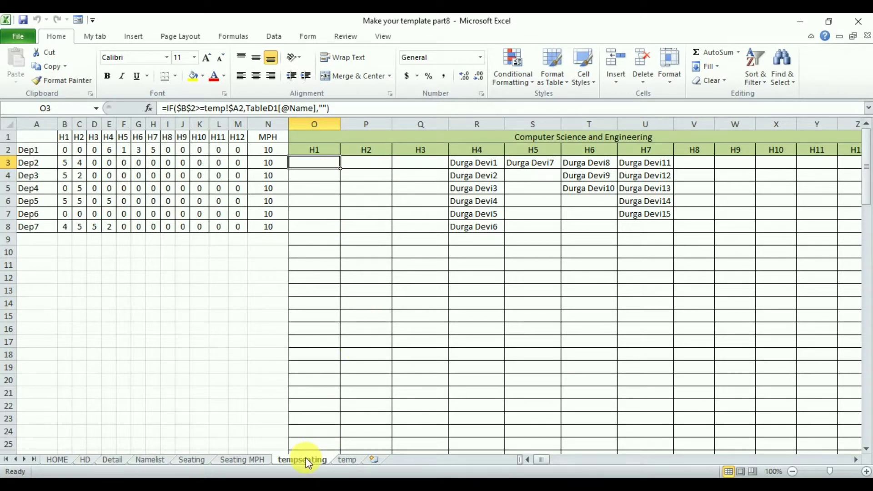
pyautogui.rightClick(306, 458)
pyautogui.click(351, 360)
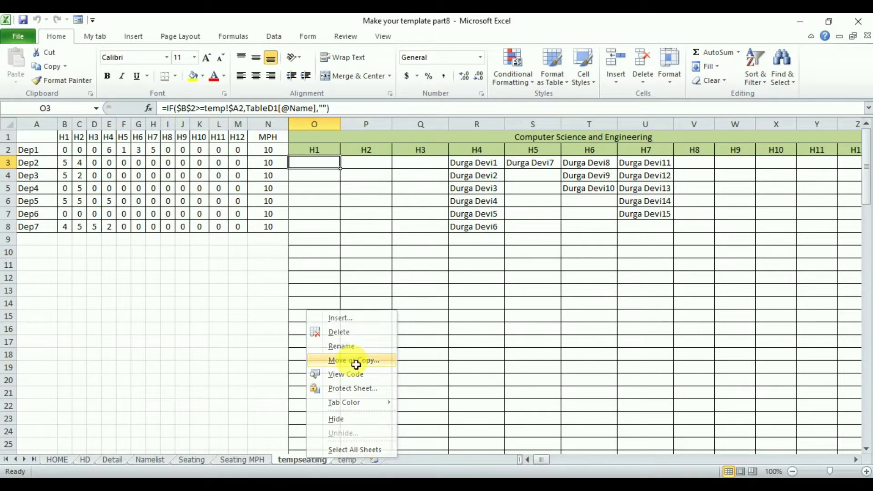
pyautogui.click(281, 412)
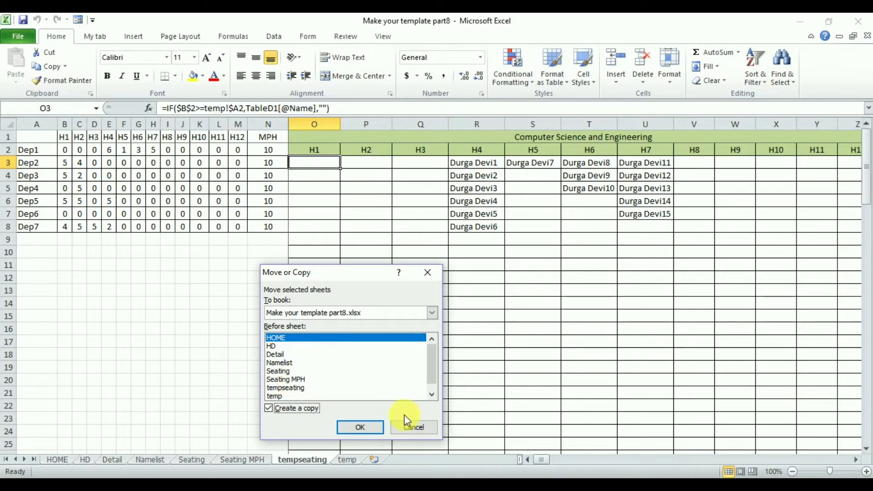
pyautogui.click(275, 394)
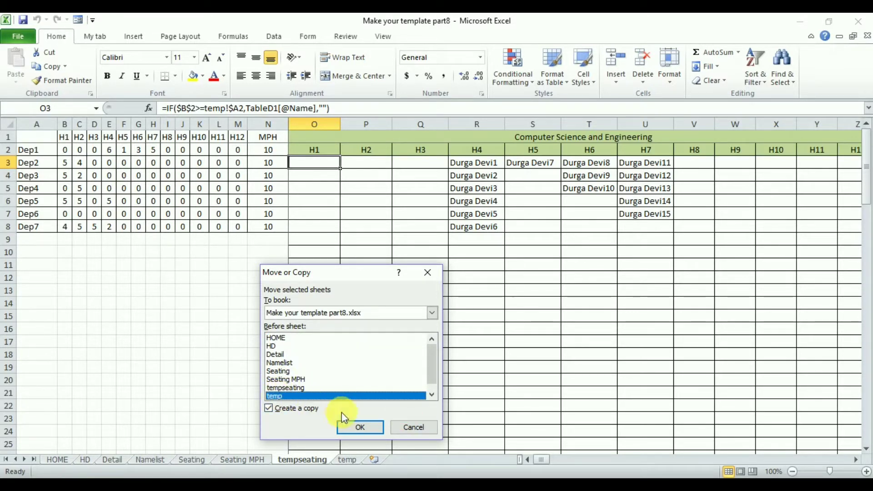
pyautogui.click(354, 429)
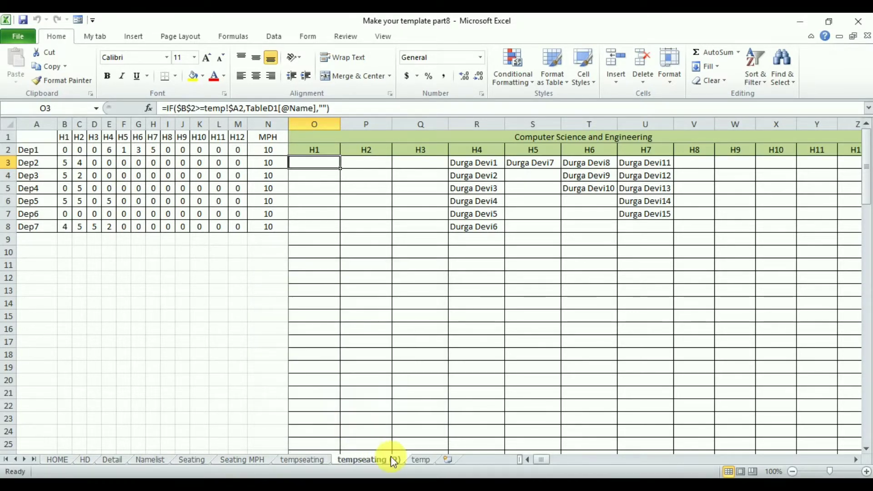
# Rename the copied sheet as tempseating1
pyautogui.doubleClick(394, 458)
pyautogui.click(402, 460)
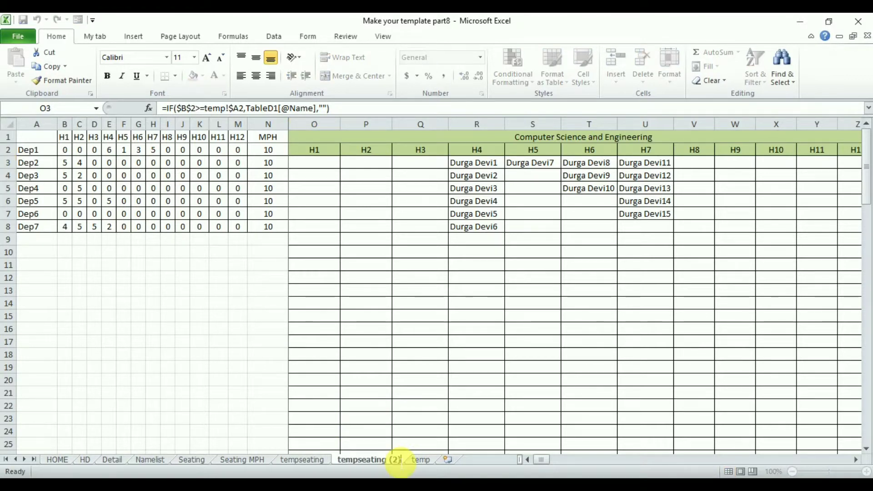
pyautogui.press('BackSpace')
pyautogui.press('BackSpace')
pyautogui.write('1')
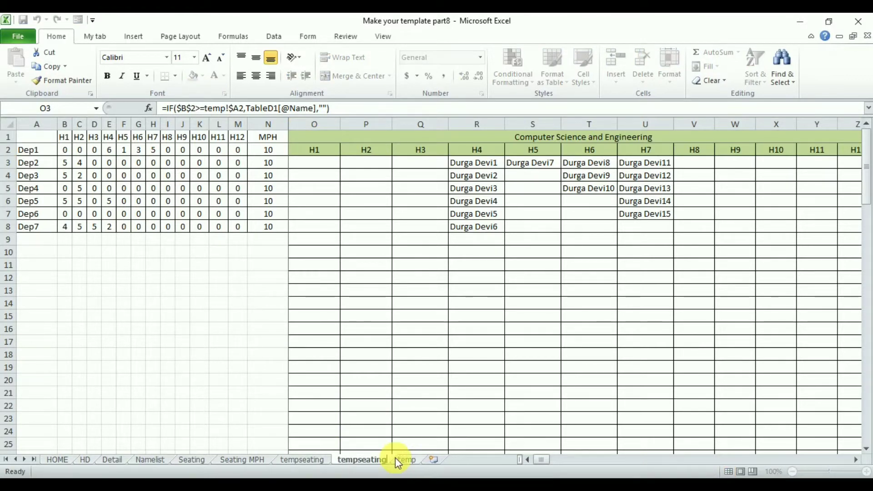
pyautogui.press('Return')
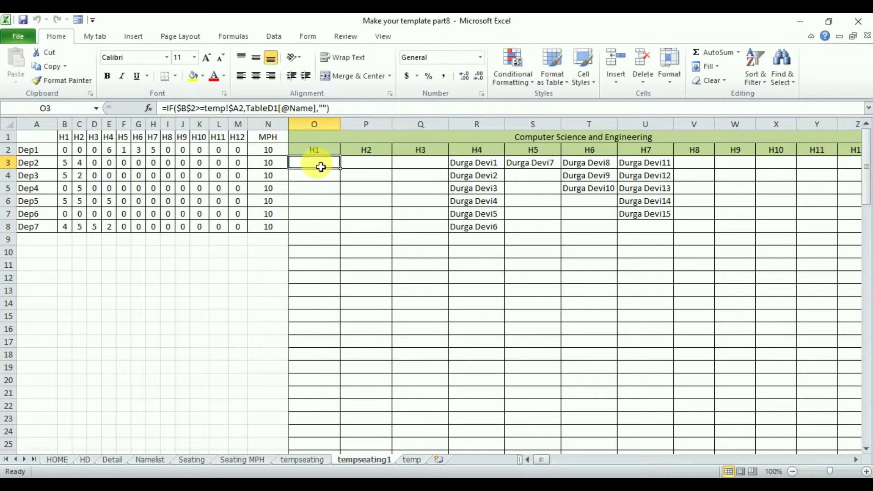
# Insert an empty column O before the Computer Science and Engineering block on tempseating1
pyautogui.click(314, 124)
pyautogui.rightClick(314, 125)
pyautogui.click(356, 210)
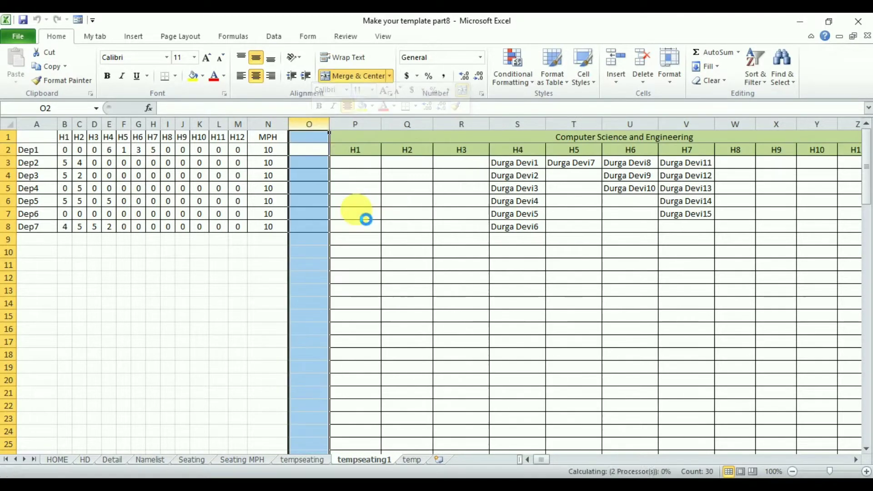
pyautogui.click(318, 139)
pyautogui.click(310, 252)
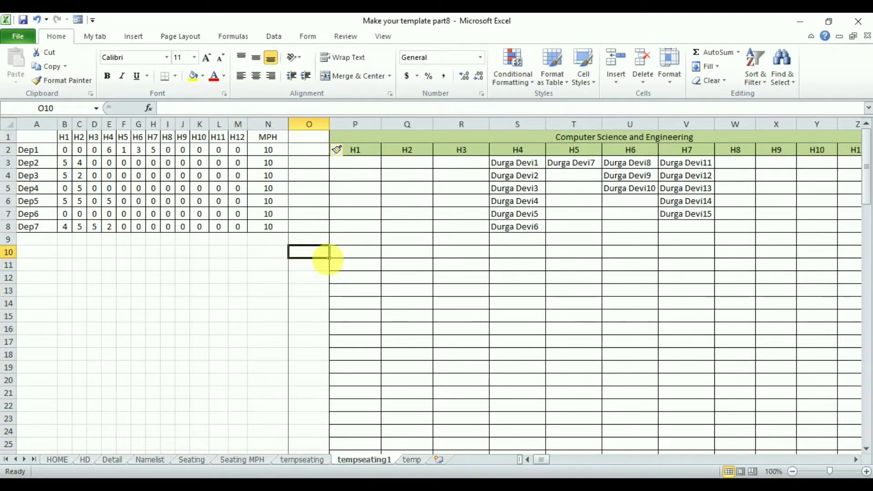
pyautogui.moveTo(329, 257); pyautogui.dragTo(325, 141)
pyautogui.click(308, 302)
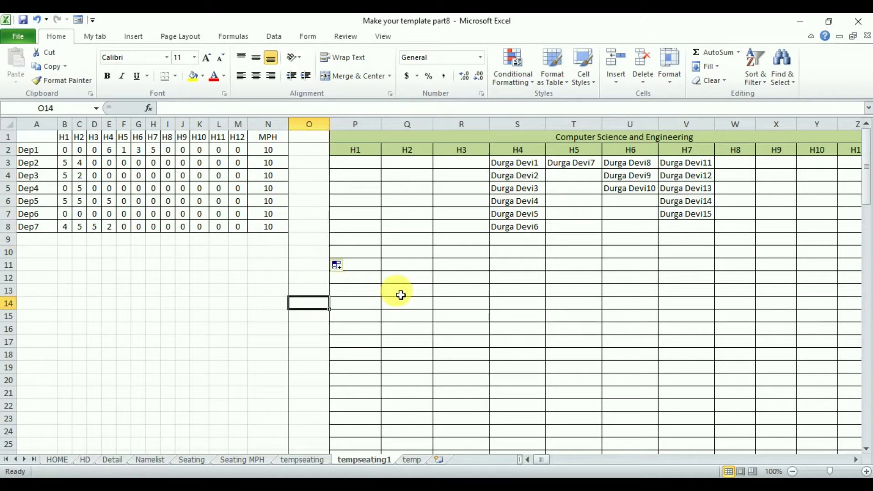
# Merge and center cells O1:O2 and fill the merged cell with a pink color
pyautogui.moveTo(318, 139); pyautogui.dragTo(318, 149)
pyautogui.click(350, 76)
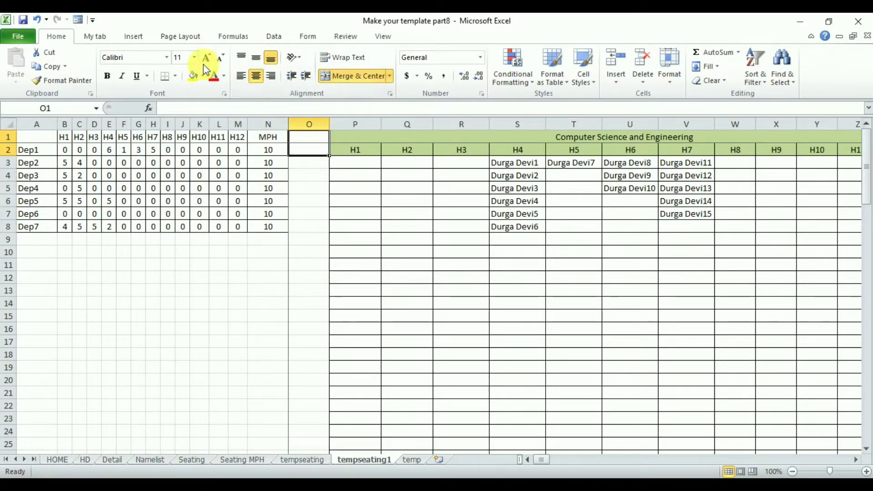
pyautogui.click(203, 79)
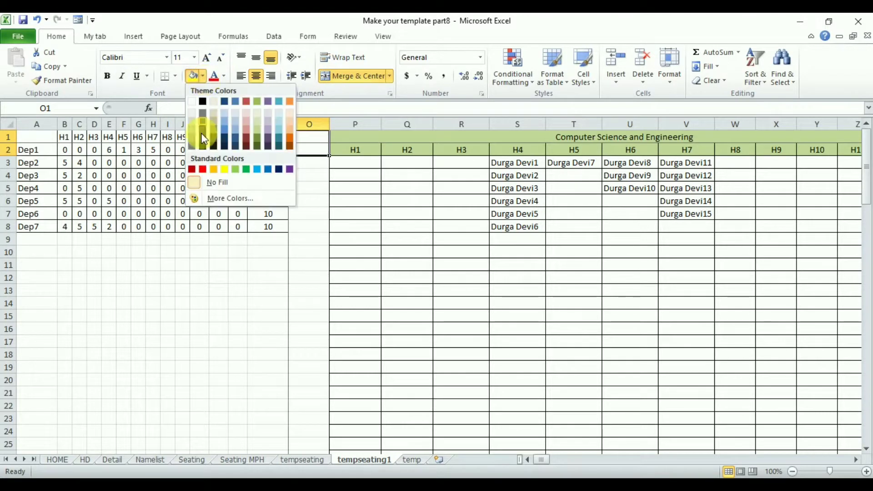
pyautogui.click(223, 199)
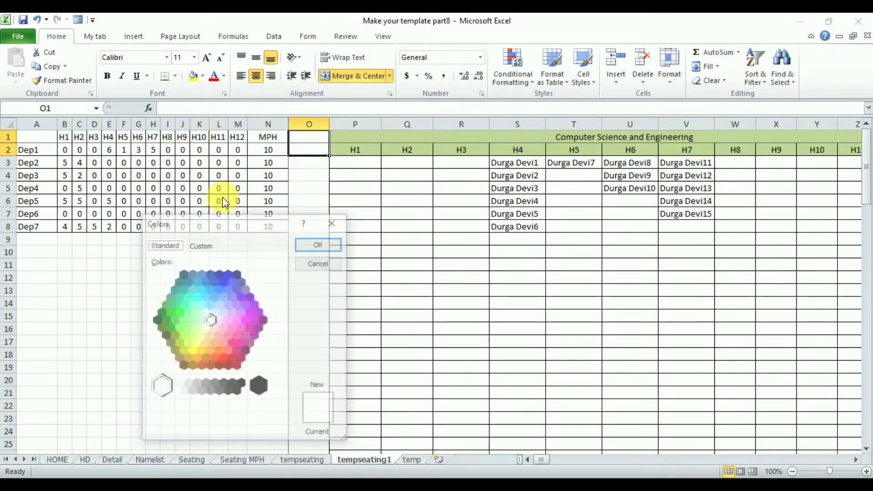
pyautogui.click(228, 335)
pyautogui.click(320, 243)
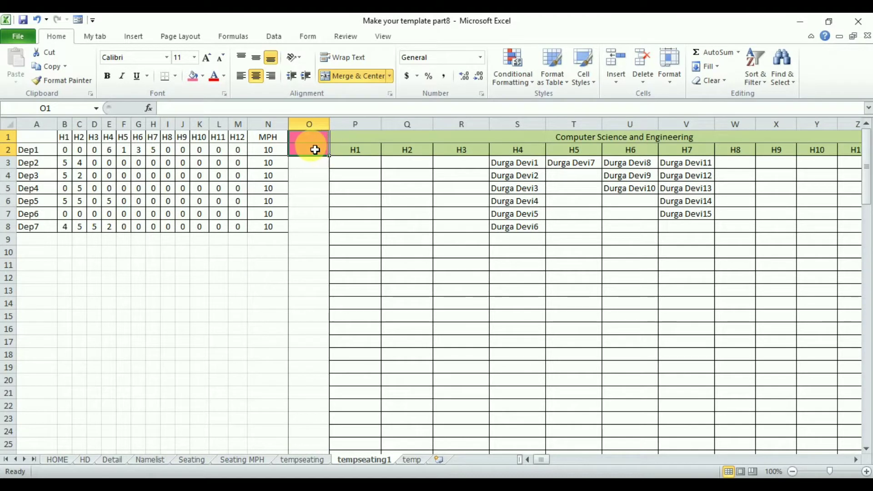
# Enter the heading H1 in the merged pink cell O1 and align it vertically to the middle
pyautogui.write('H1')
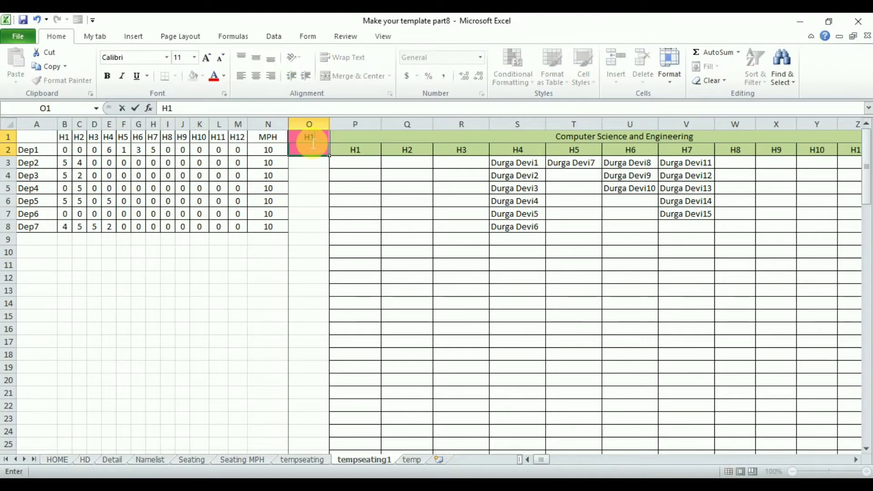
pyautogui.press('Return')
pyautogui.click(314, 149)
pyautogui.click(257, 58)
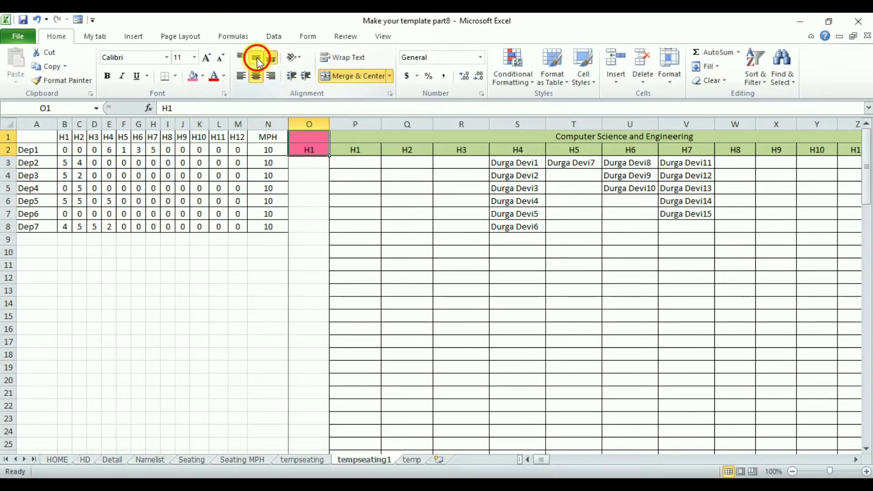
pyautogui.click(320, 182)
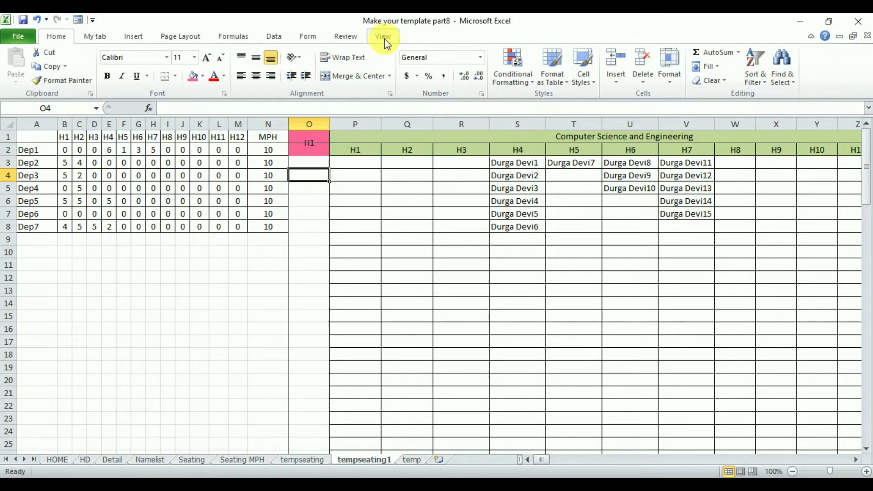
# Unfreeze the existing panes and freeze them again at cell O1 so columns A to N stay fixed
pyautogui.click(384, 38)
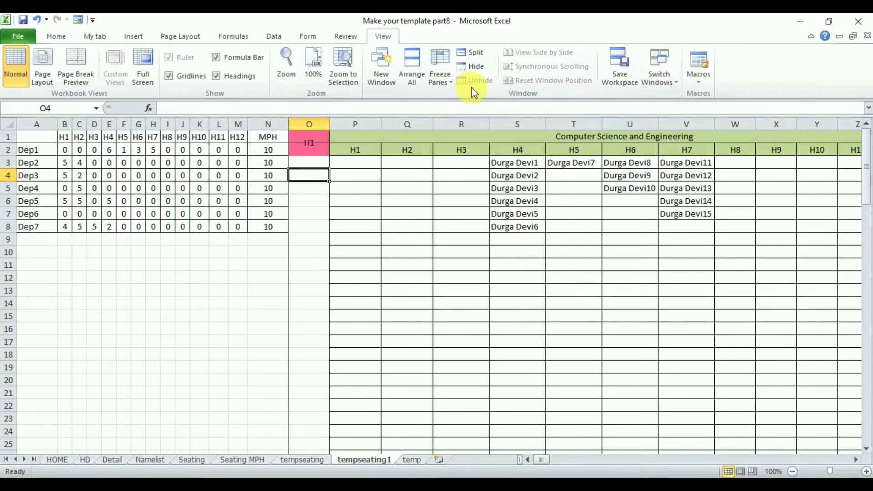
pyautogui.click(440, 73)
pyautogui.click(509, 98)
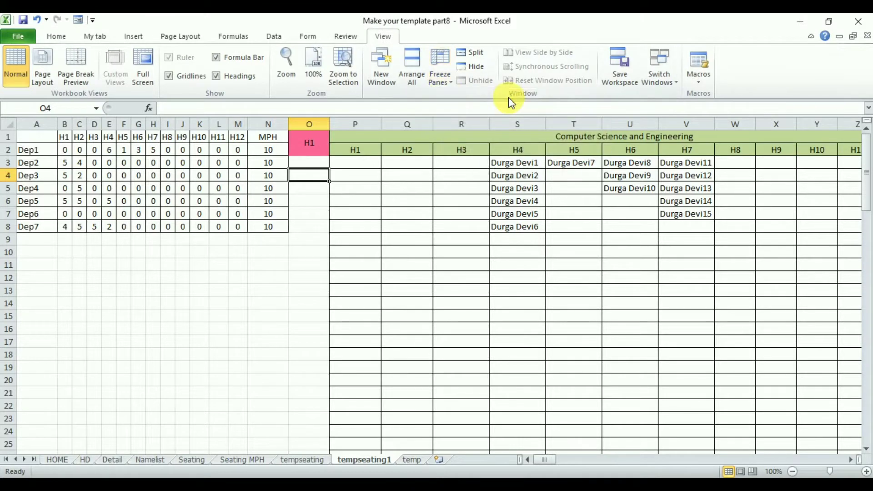
pyautogui.click(308, 138)
pyautogui.click(440, 78)
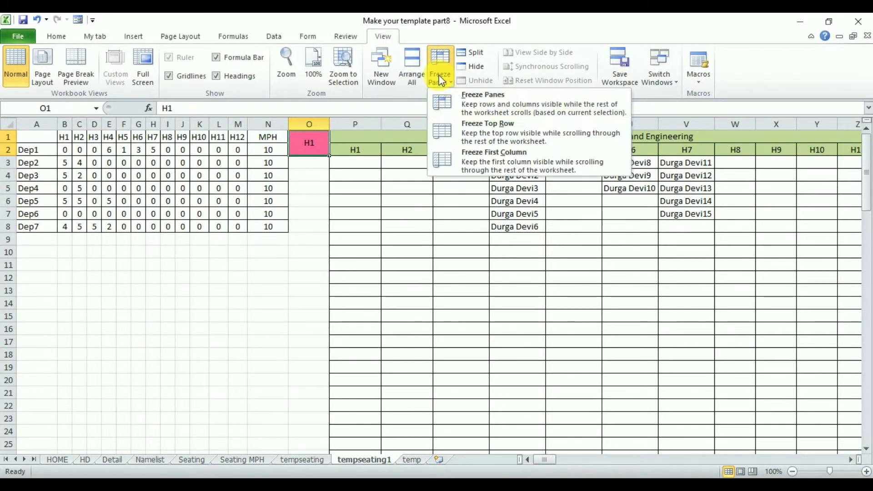
pyautogui.click(517, 111)
pyautogui.click(310, 275)
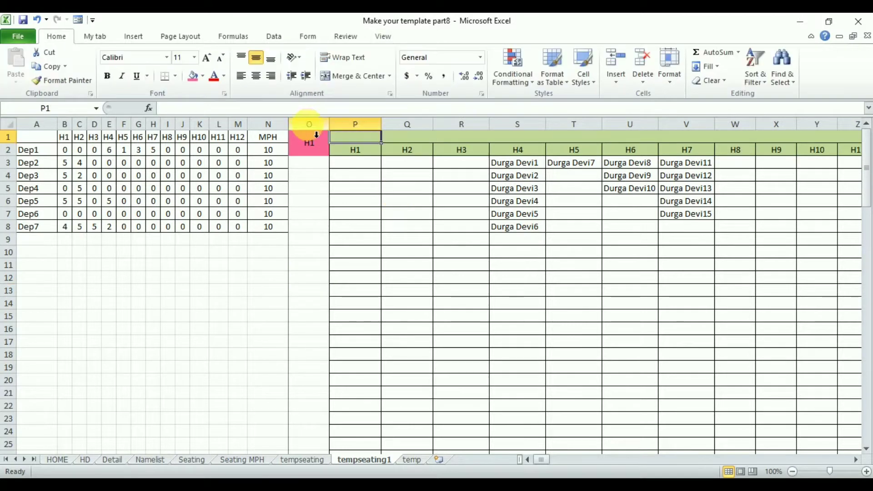
# Delete all columns from P to the end of the tempseating1 sheet
pyautogui.moveTo(362, 132); pyautogui.dragTo(335, 125)
pyautogui.rightClick(335, 125)
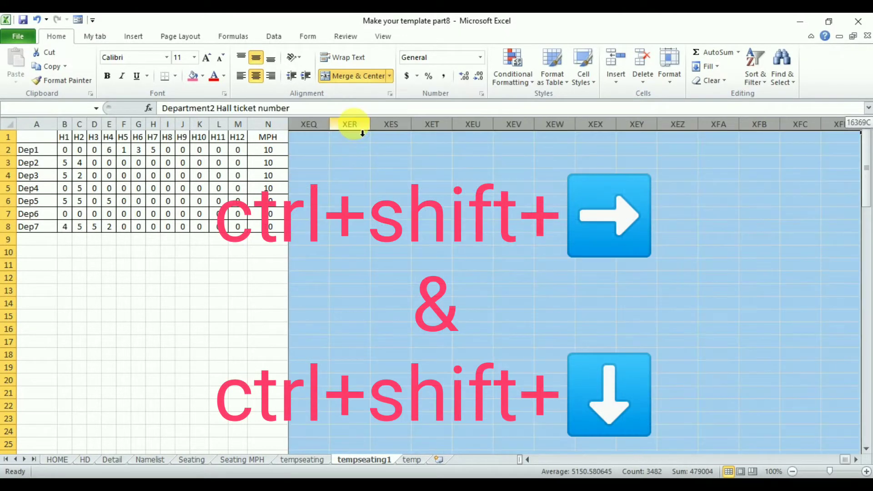
pyautogui.moveTo(363, 134); pyautogui.dragTo(354, 131)
pyautogui.rightClick(322, 127)
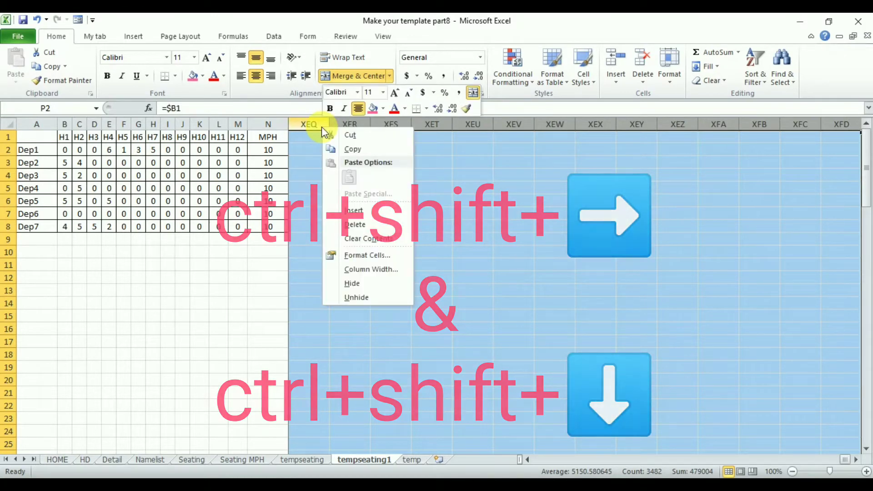
pyautogui.click(357, 225)
pyautogui.click(465, 266)
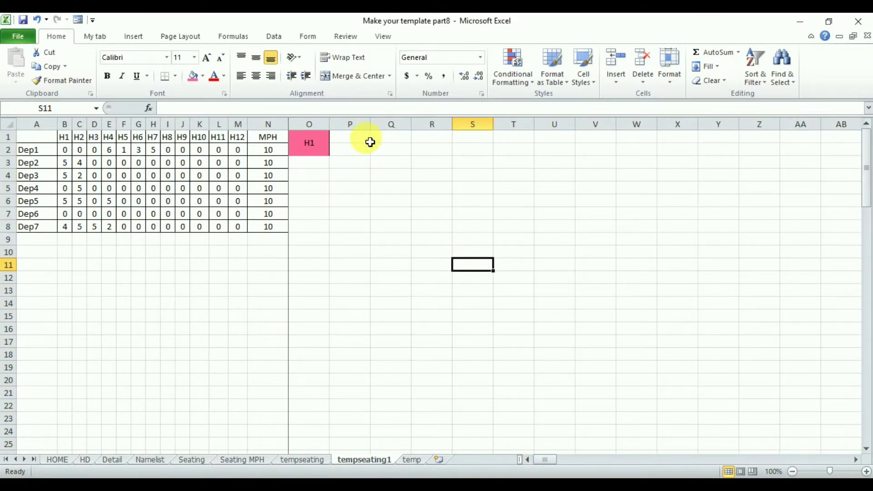
# Merge and center cells P1:Q1 and enter the heading Dep1
pyautogui.click(347, 143)
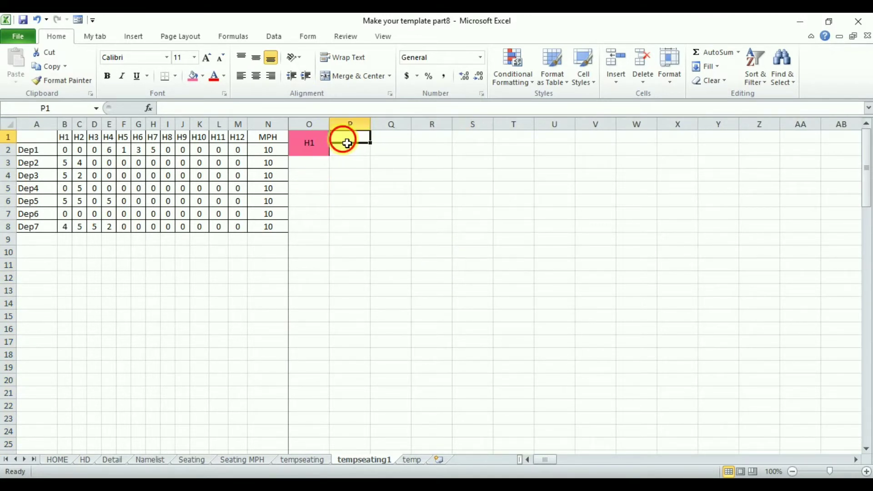
pyautogui.moveTo(349, 144); pyautogui.dragTo(384, 138)
pyautogui.click(355, 76)
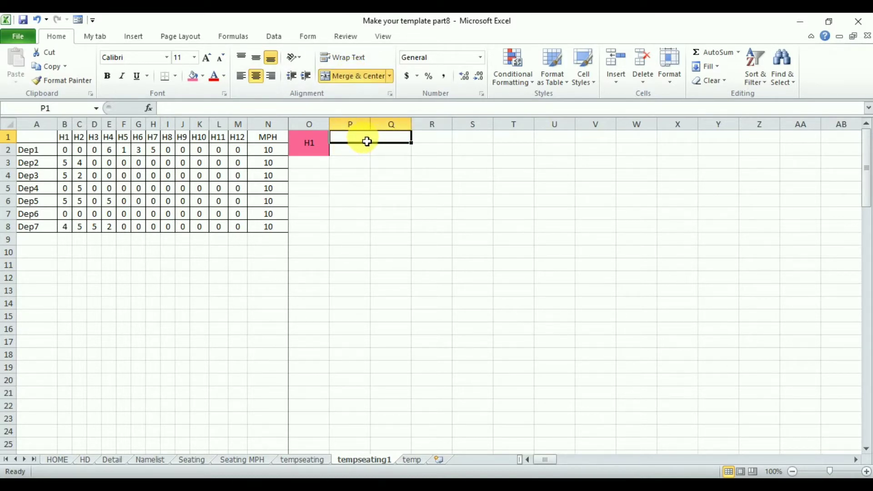
pyautogui.write('Dep1')
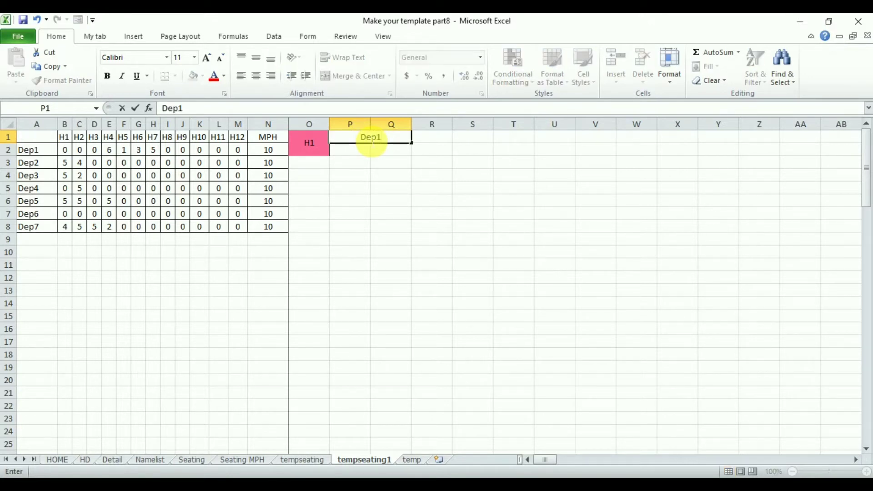
pyautogui.press('Tab')
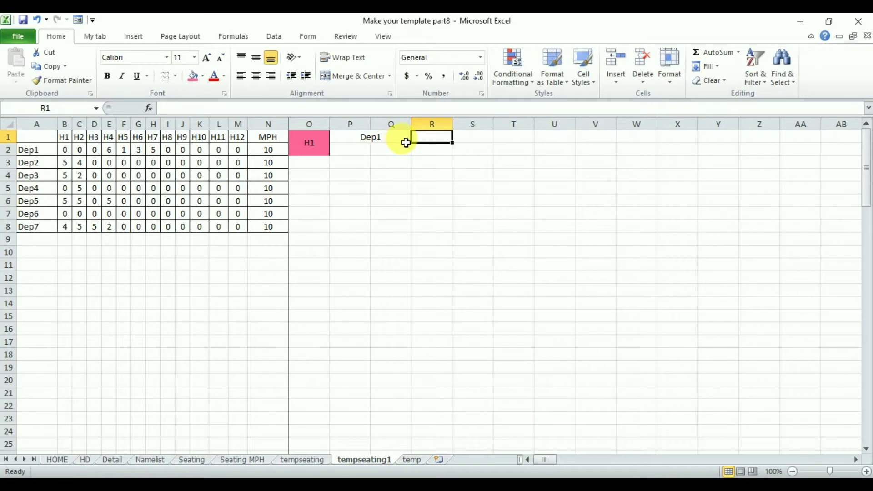
# Fill the Dep1 heading across to Dep7 and add the subheadings Name and Hall tic. No. in row 2 under every department
pyautogui.click(406, 143)
pyautogui.moveTo(417, 147); pyautogui.dragTo(857, 145)
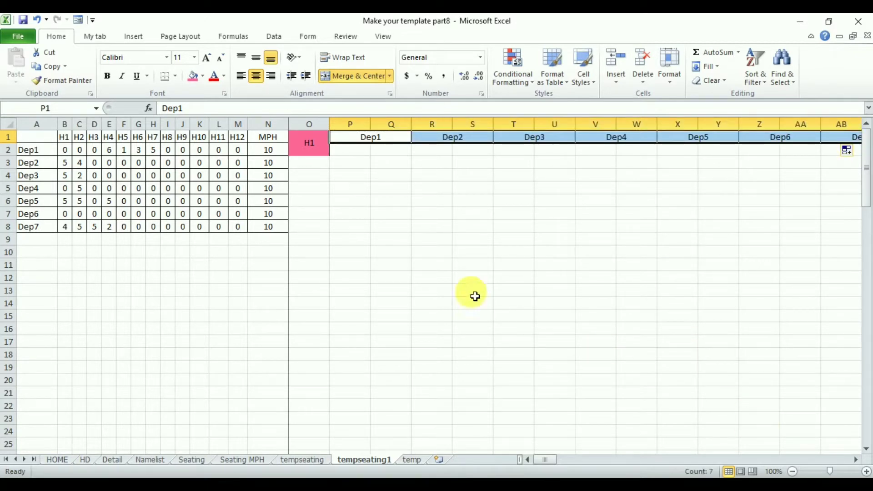
pyautogui.press('Down')
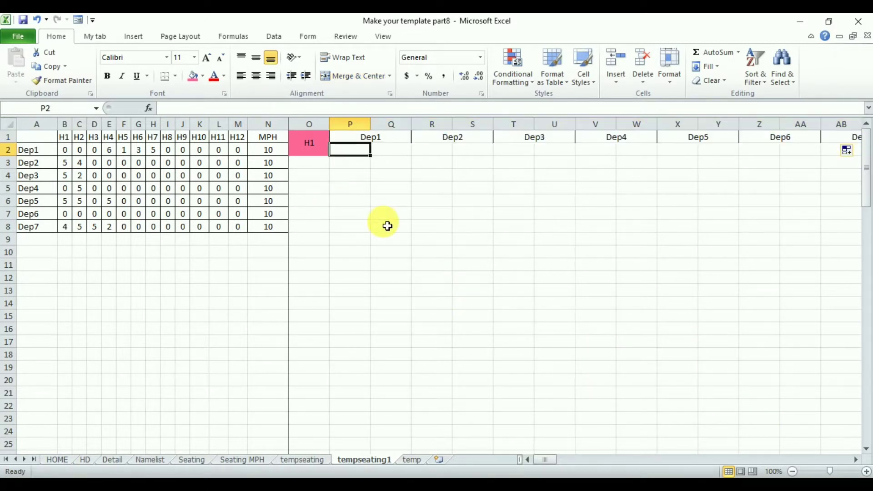
pyautogui.write('Name')
pyautogui.press('Tab')
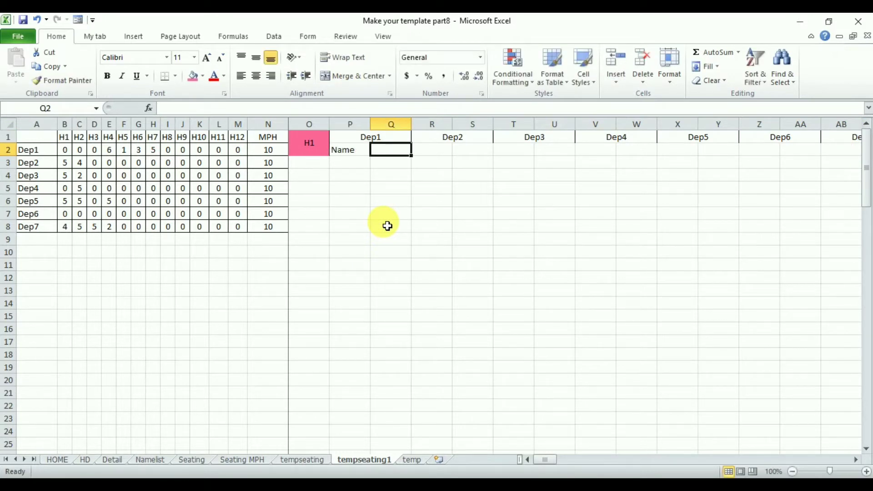
pyautogui.write('Hall tic. No.')
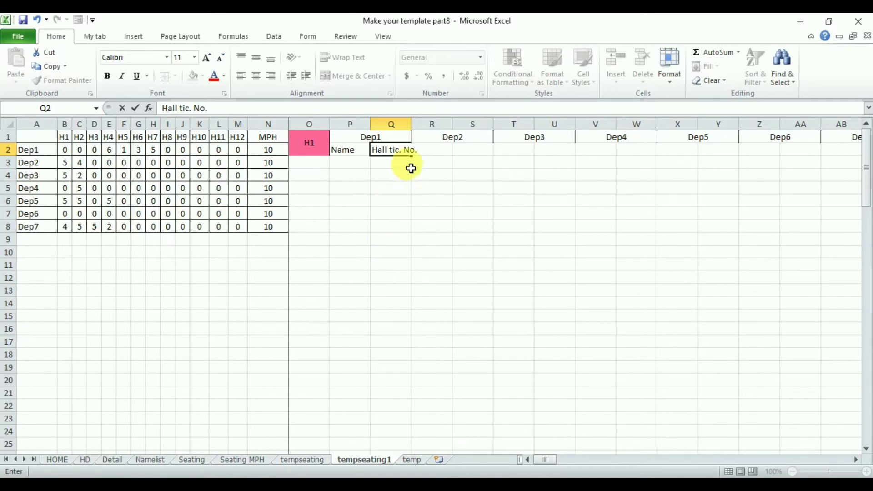
pyautogui.press('Return')
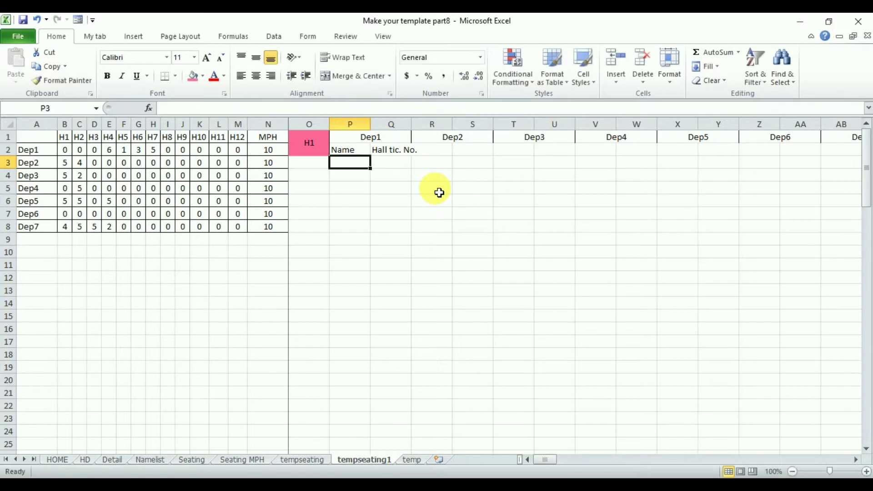
pyautogui.moveTo(361, 151); pyautogui.dragTo(817, 156)
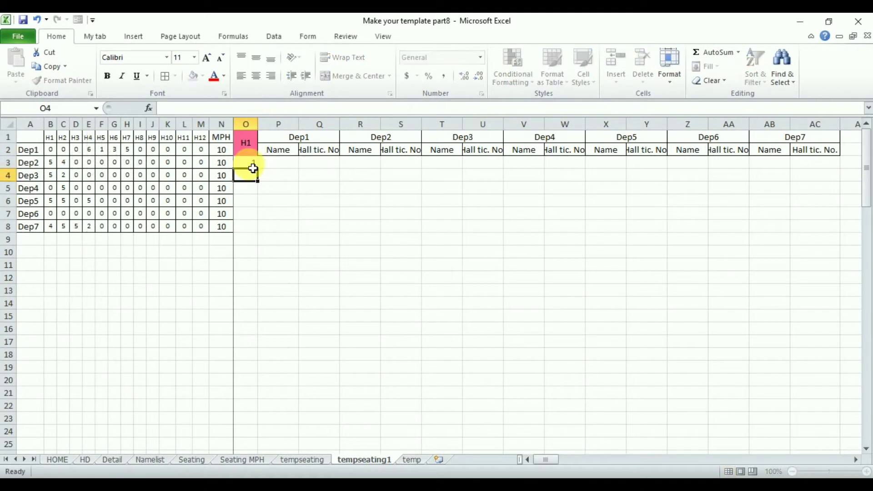
# Enter a centered 1 in O3 and fill it down as a series to 28 in O30
pyautogui.write('1')
pyautogui.hotkey('ctrl', 'Return')
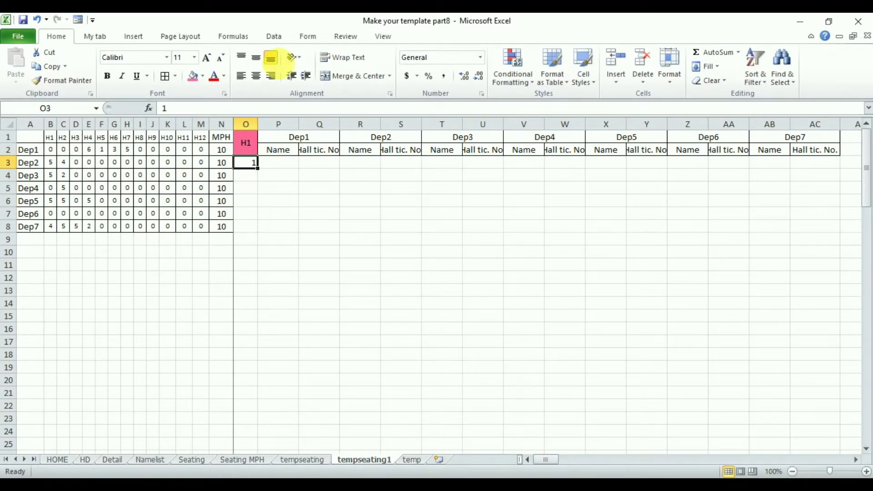
pyautogui.click(258, 76)
pyautogui.moveTo(265, 175); pyautogui.dragTo(266, 431)
pyautogui.click(268, 432)
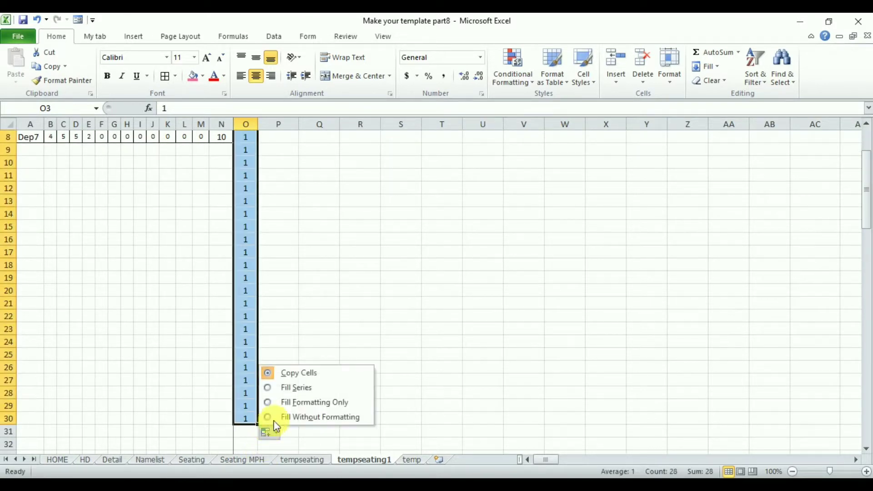
pyautogui.click(306, 388)
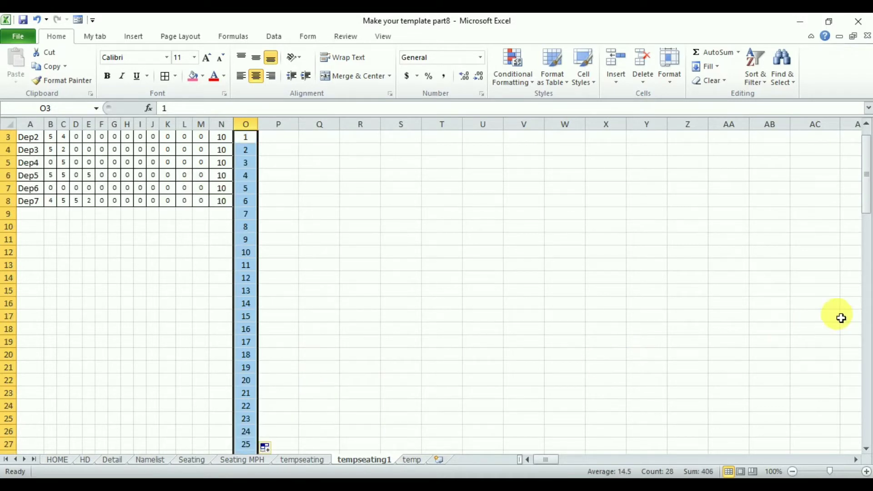
pyautogui.scroll(1, 796, 295)
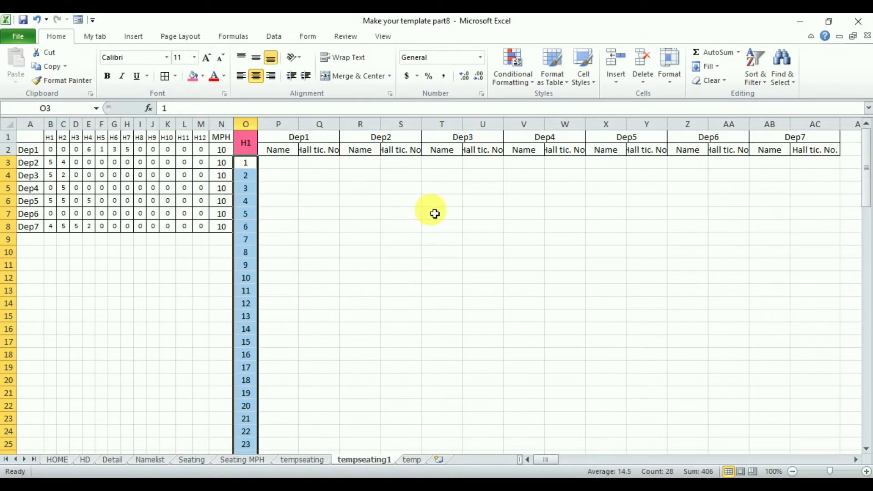
# Apply all borders to the serial numbers and the department columns in O3:AC30
pyautogui.click(164, 76)
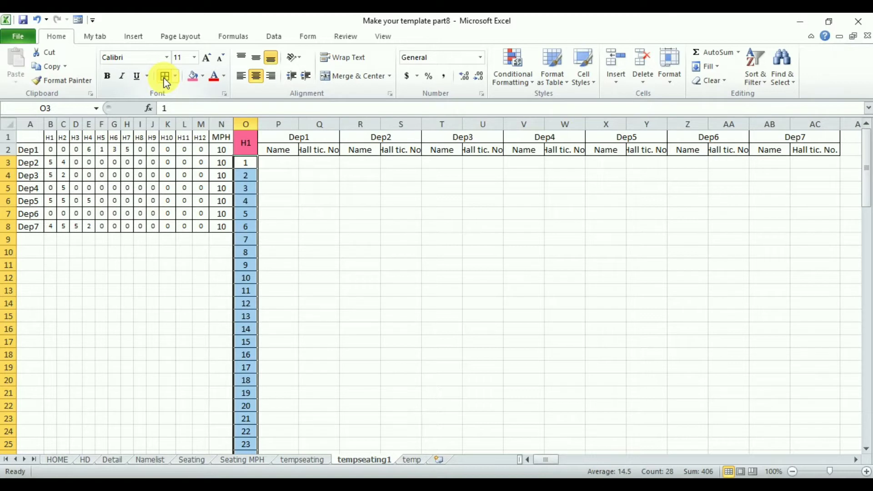
pyautogui.hotkey('shift', 'Right')
pyautogui.hotkey('shift', 'Right')
pyautogui.hotkey('shift', 'Right')
pyautogui.hotkey('shift', 'Right')
pyautogui.hotkey('shift', 'Right')
pyautogui.hotkey('shift', 'Right')
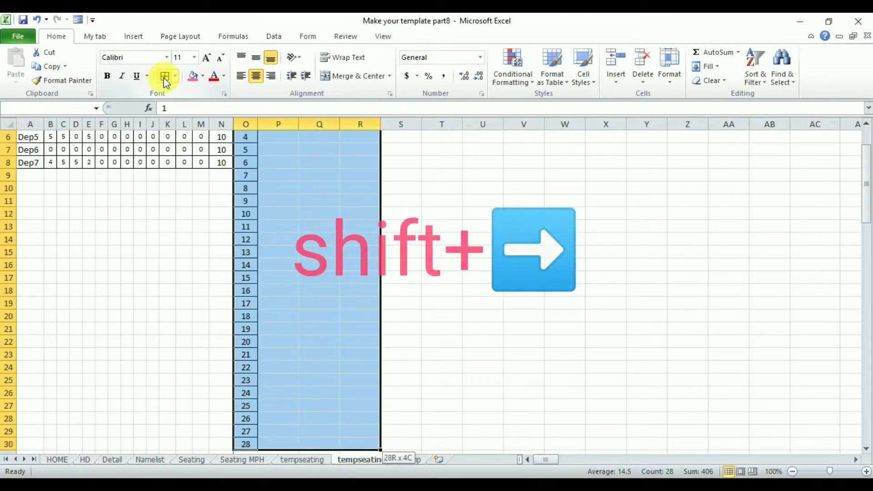
pyautogui.hotkey('shift', 'Right')
pyautogui.hotkey('shift', 'Right')
pyautogui.hotkey('shift', 'Right')
pyautogui.hotkey('shift', 'Right')
pyautogui.hotkey('shift', 'Right')
pyautogui.hotkey('shift', 'Right')
pyautogui.hotkey('shift', 'Right')
pyautogui.hotkey('shift', 'Right')
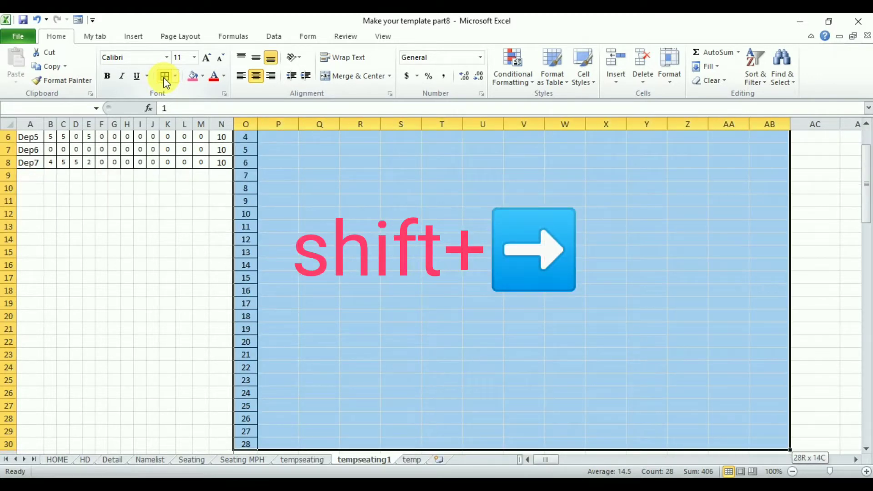
pyautogui.click(164, 76)
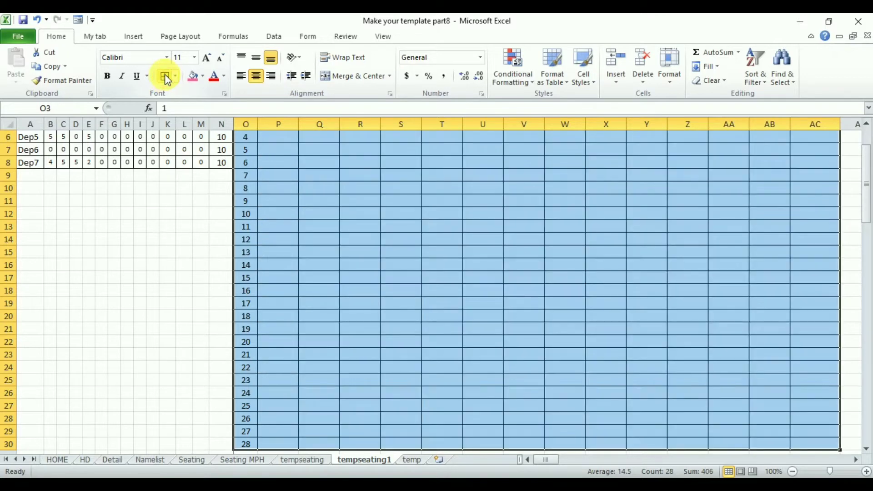
pyautogui.hotkey('ctrl', 'Home')
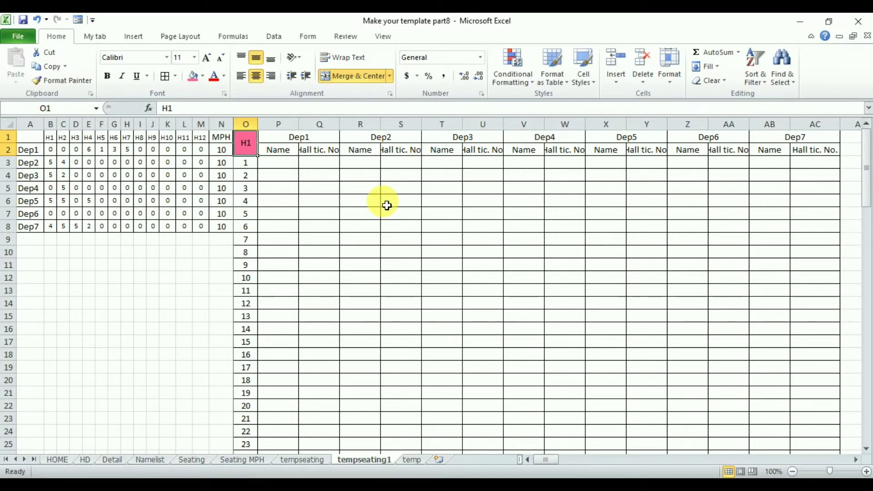
# Link the Dep1 Name column to the H1 names by entering =tempseating!O3 in P3 and filling it down to P30
pyautogui.click(278, 166)
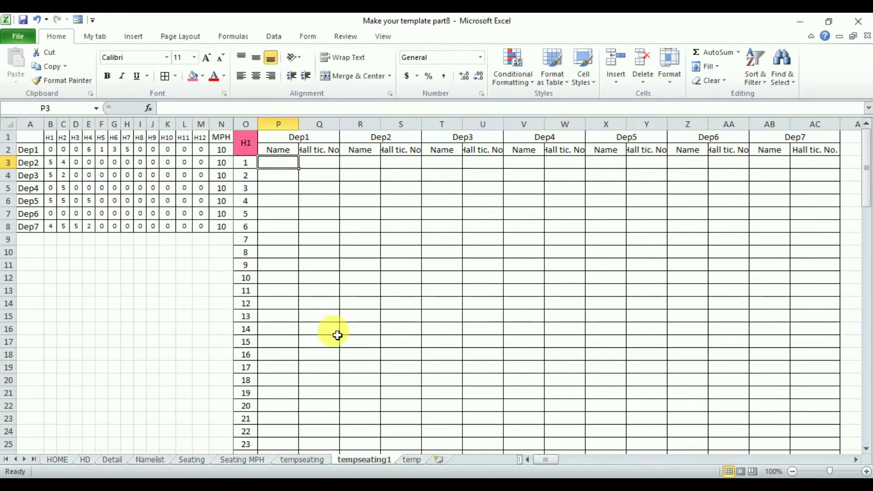
pyautogui.click(302, 460)
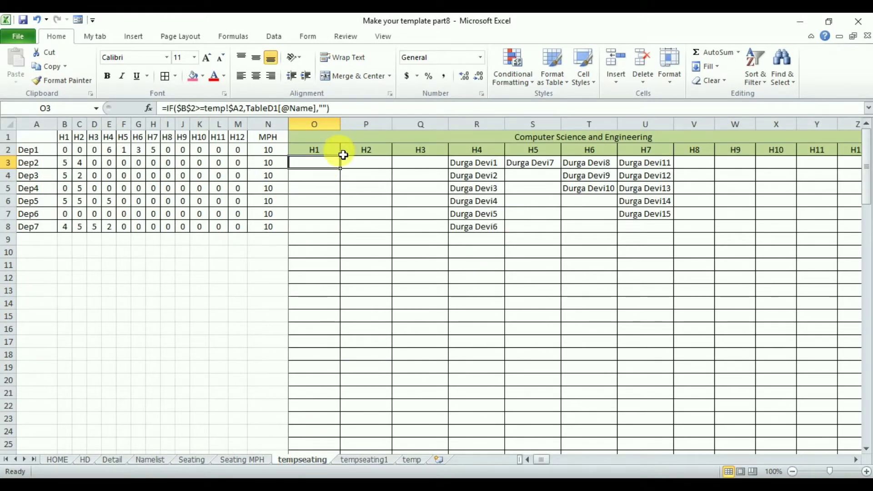
pyautogui.click(399, 141)
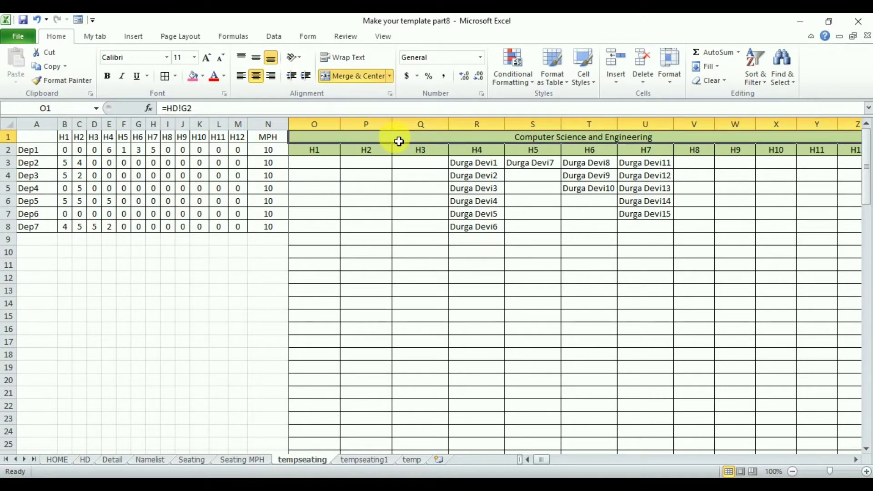
pyautogui.click(316, 155)
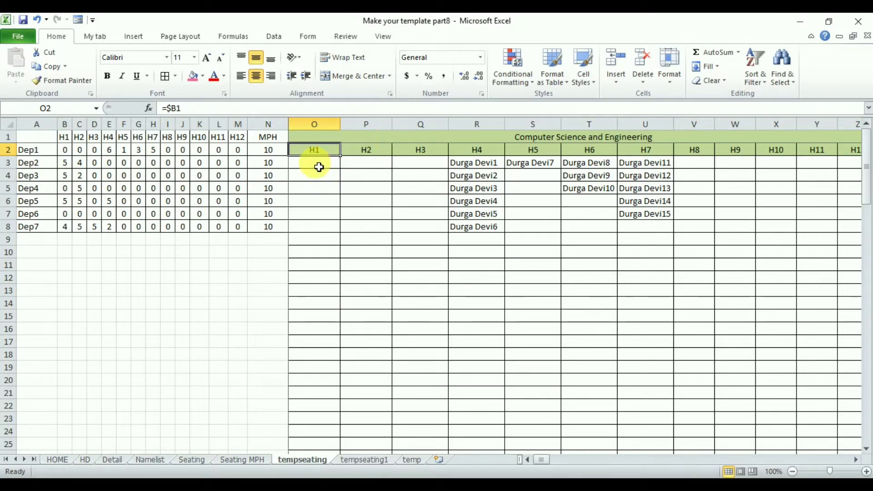
pyautogui.click(314, 162)
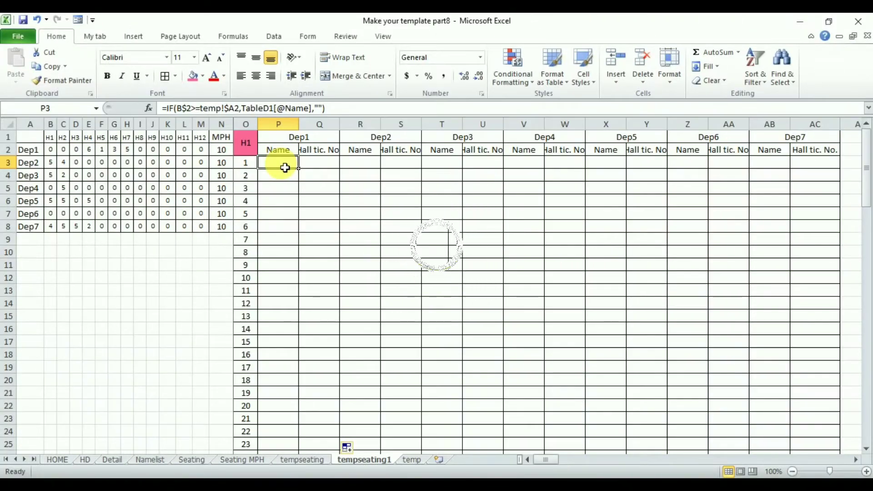
pyautogui.write('=')
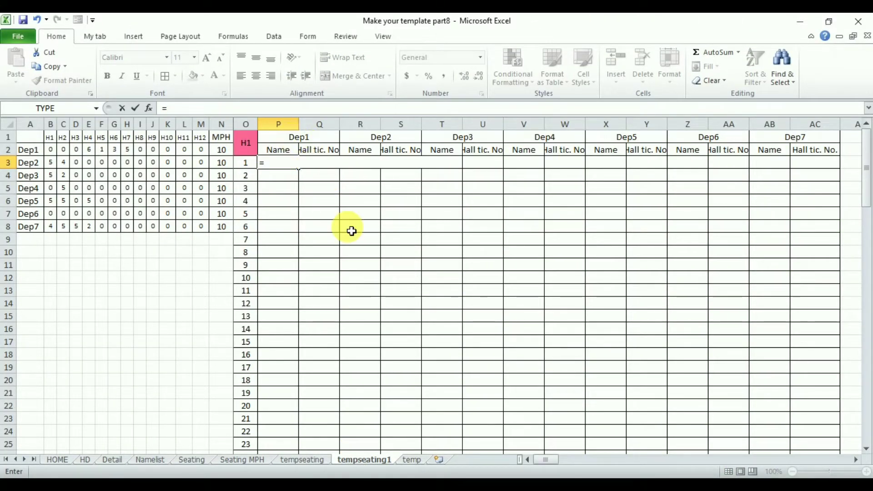
pyautogui.click(311, 460)
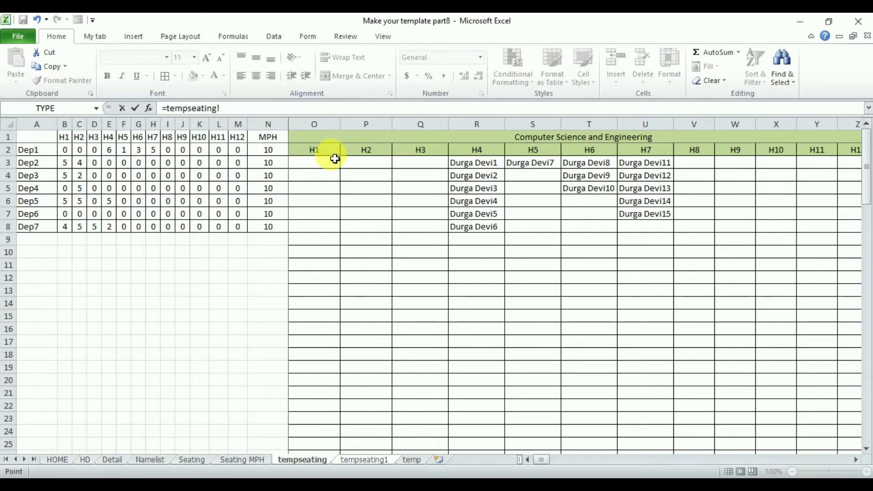
pyautogui.press('Return')
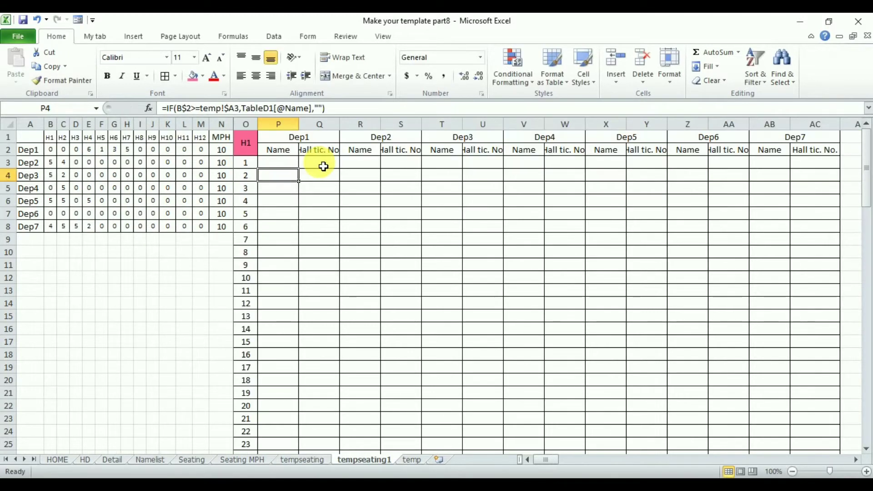
pyautogui.click(287, 167)
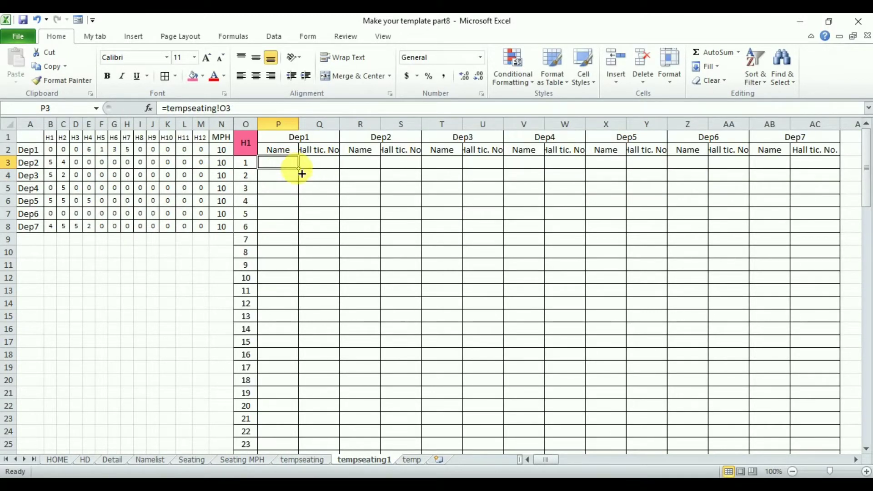
pyautogui.doubleClick(298, 168)
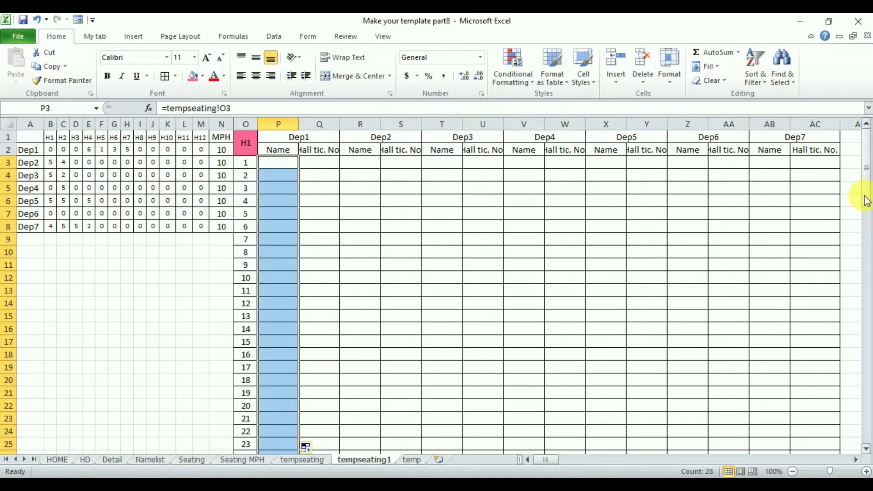
# Check the filled formula in P30 against the last rows of the tempseating sheet
pyautogui.moveTo(863, 197); pyautogui.dragTo(869, 243)
pyautogui.click(280, 348)
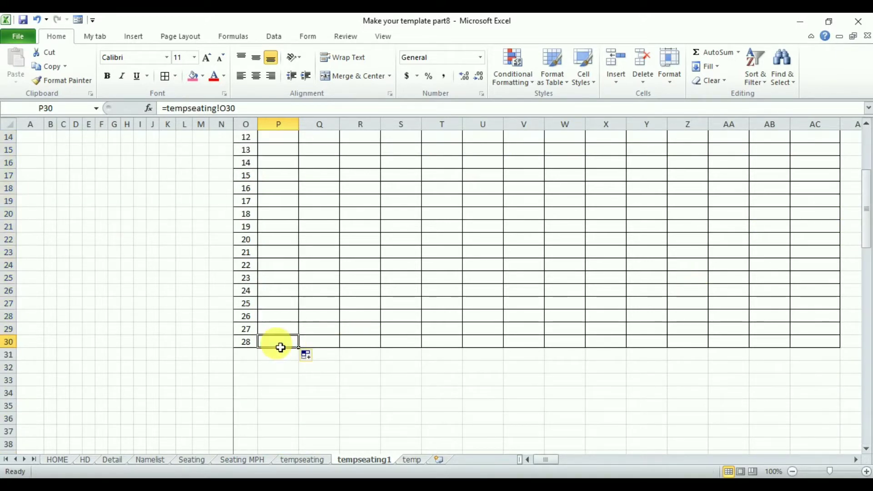
pyautogui.click(302, 459)
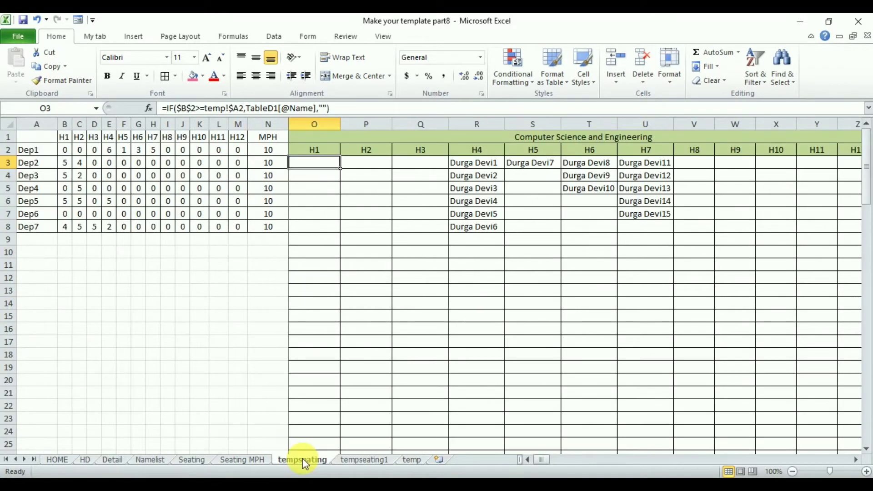
pyautogui.moveTo(867, 191)
pyautogui.mouseDown()
pyautogui.moveTo(869, 250)
pyautogui.moveTo(867, 174)
pyautogui.mouseUp()
pyautogui.click(364, 459)
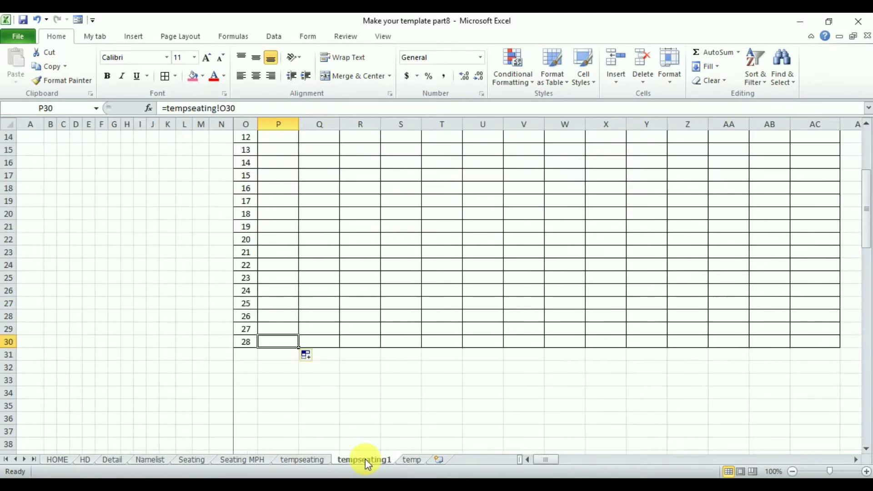
pyautogui.moveTo(863, 214); pyautogui.dragTo(864, 175)
# Link the Dep1 hall ticket column to tempseating by entering =tempseating!CV3 in Q3 and filling it down to Q30
pyautogui.click(318, 169)
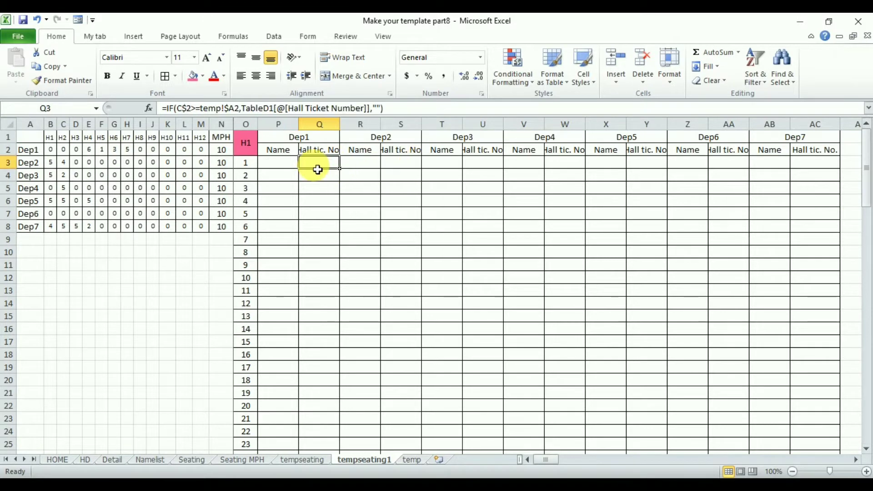
pyautogui.write('=')
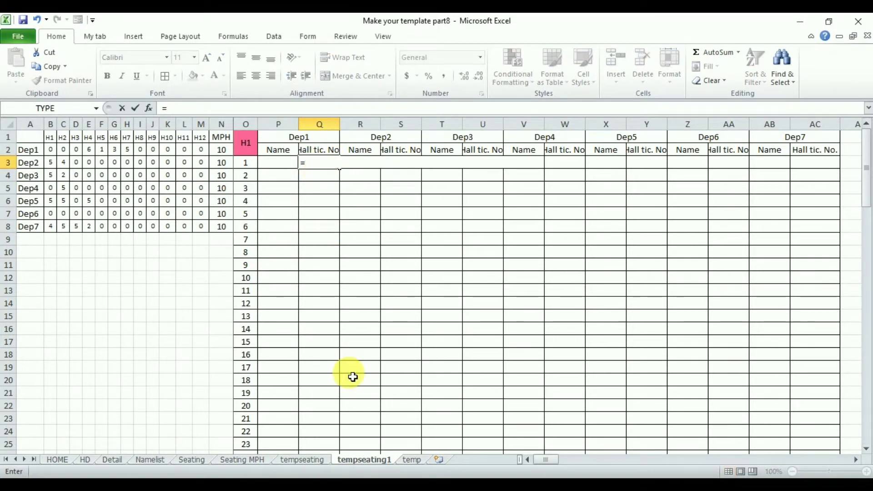
pyautogui.click(302, 460)
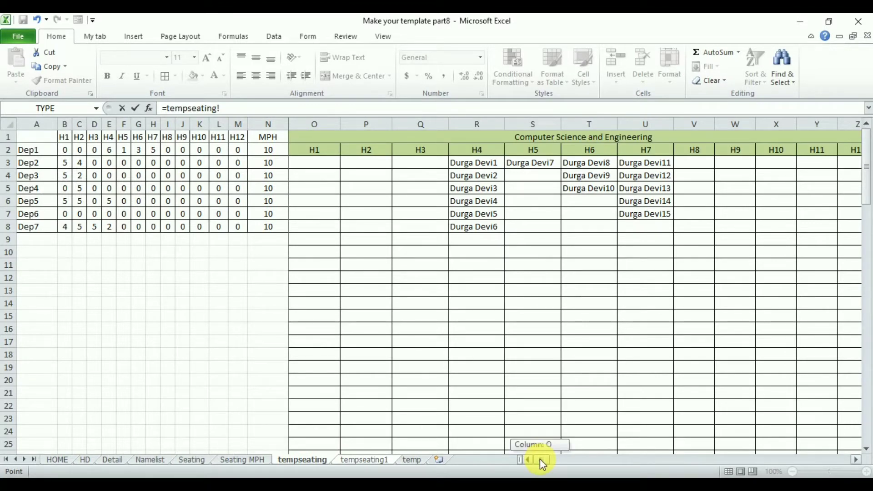
pyautogui.moveTo(540, 459); pyautogui.dragTo(681, 463)
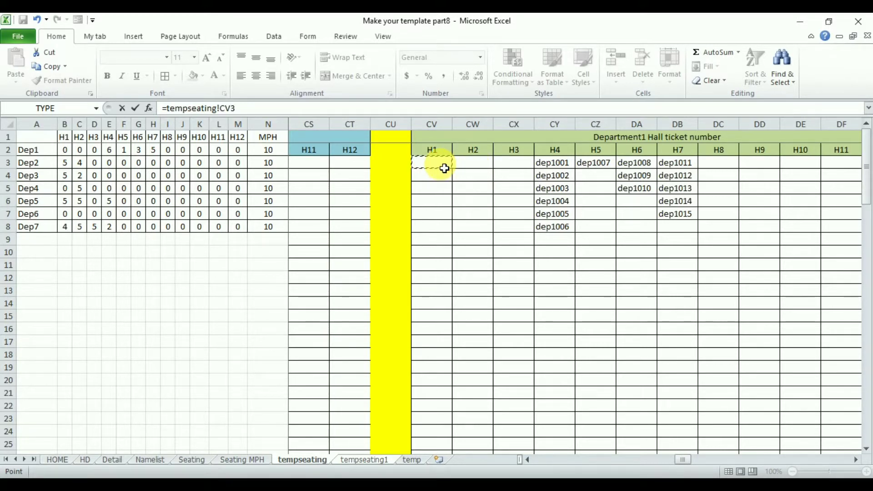
pyautogui.press('Return')
pyautogui.click(329, 167)
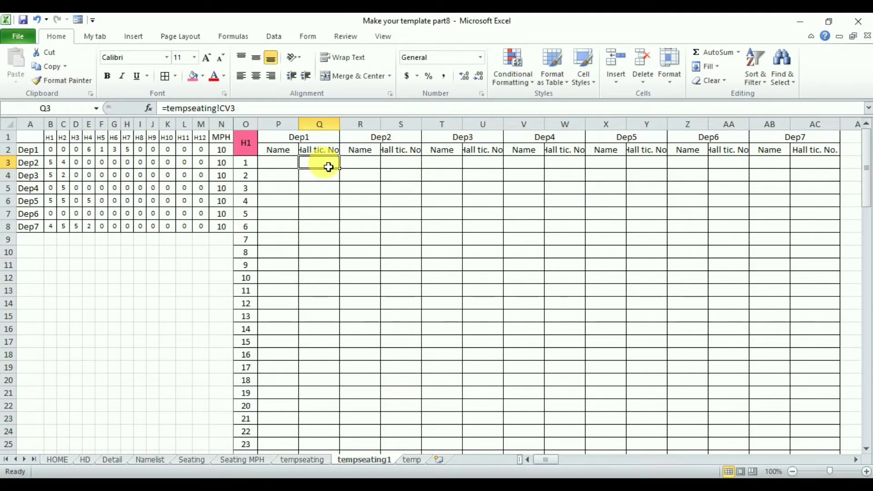
pyautogui.doubleClick(341, 170)
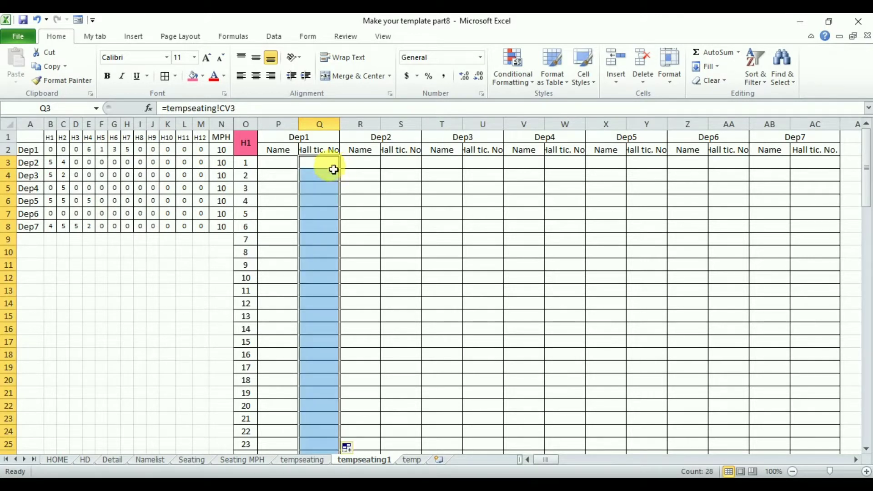
pyautogui.click(322, 165)
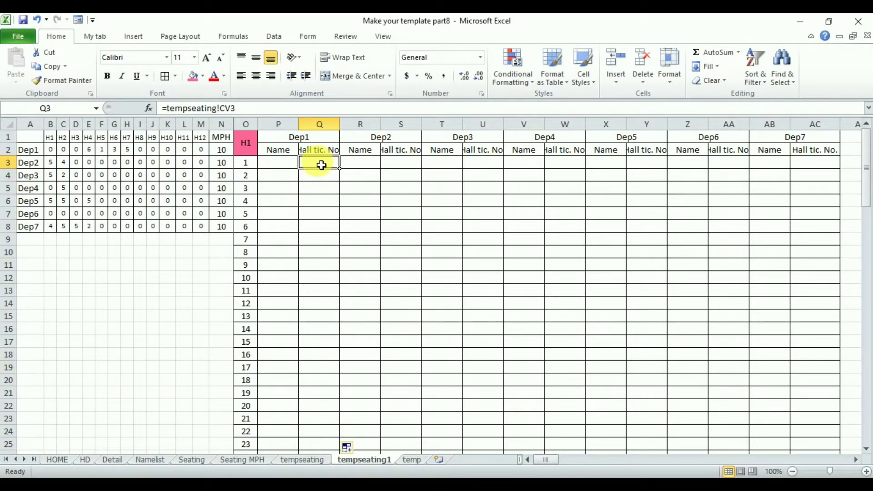
# Link the Dep2 Name column to the Department2 H1 names by entering =tempseating!AA3 in R3 and filling it down to R30
pyautogui.click(359, 166)
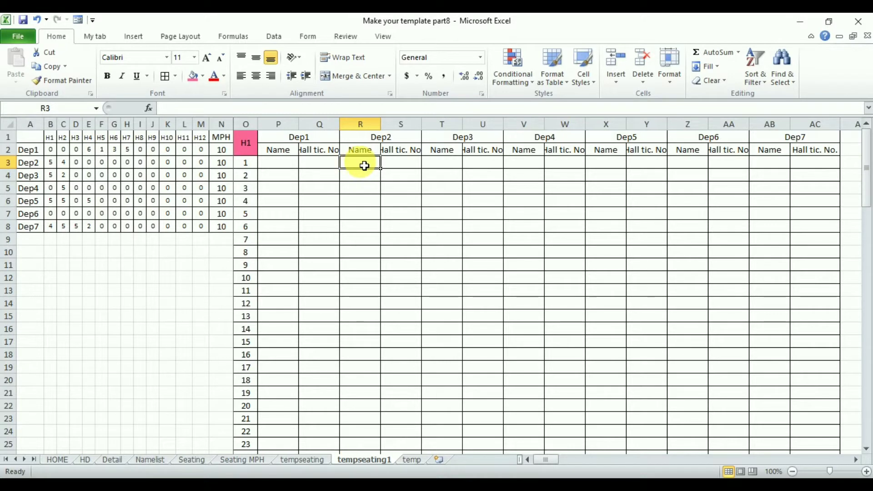
pyautogui.write('=')
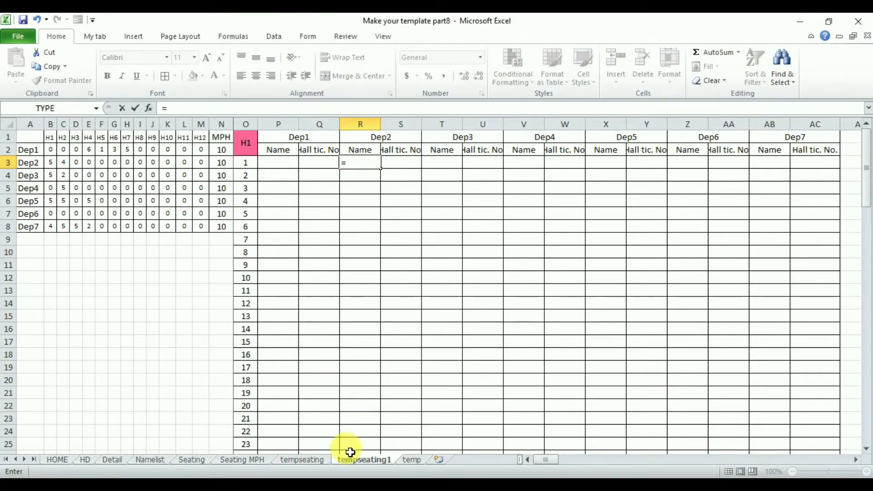
pyautogui.click(309, 460)
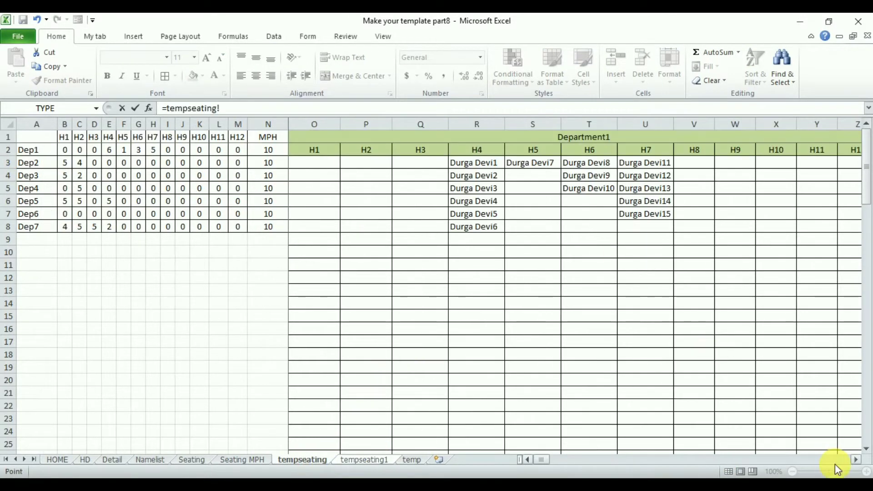
pyautogui.moveTo(856, 460); pyautogui.dragTo(857, 459)
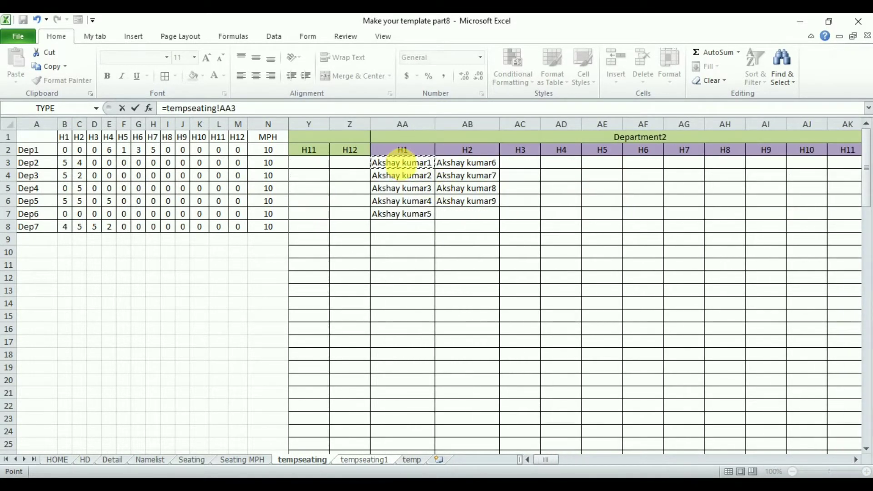
pyautogui.press('Return')
pyautogui.click(367, 165)
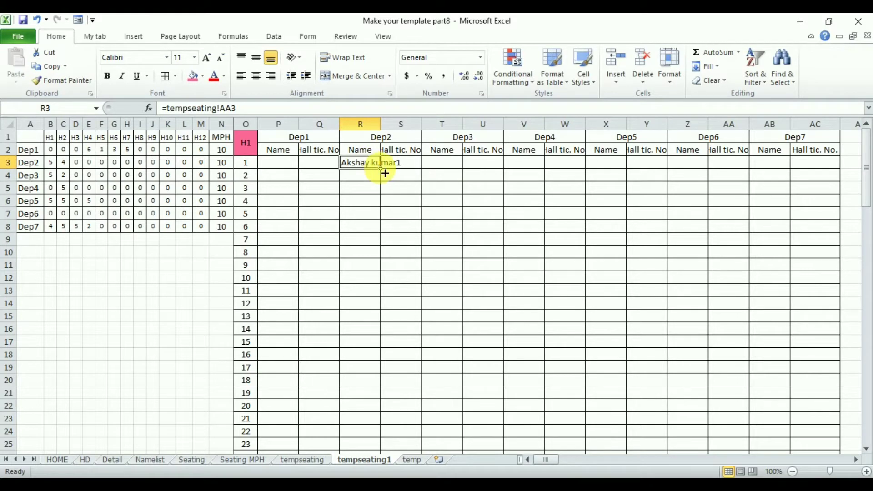
pyautogui.doubleClick(386, 173)
# Link the Dep2 hall ticket column to tempseating by entering =tempseating!DH3 in S3 and filling it down to S30
pyautogui.click(417, 171)
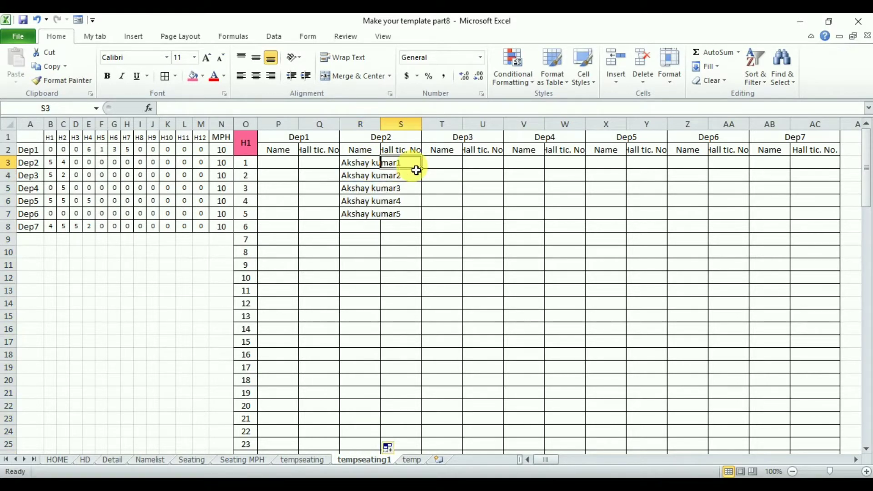
pyautogui.write('=')
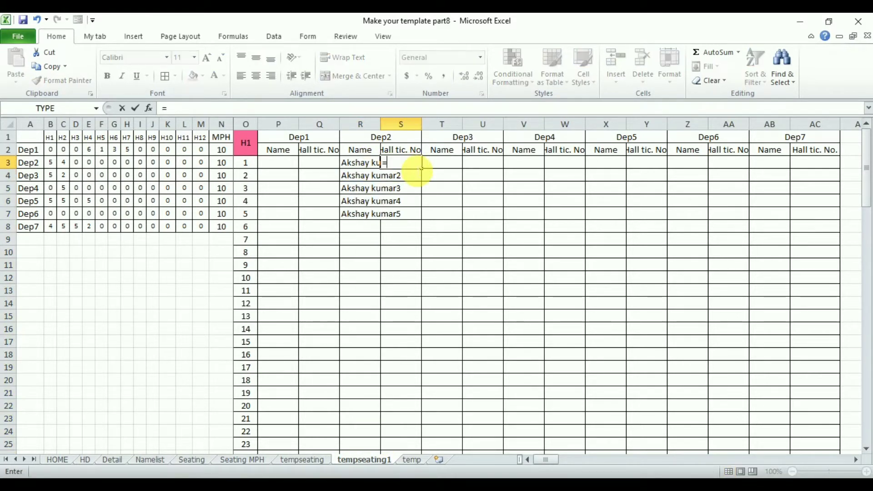
pyautogui.click(313, 459)
pyautogui.moveTo(559, 461); pyautogui.dragTo(704, 464)
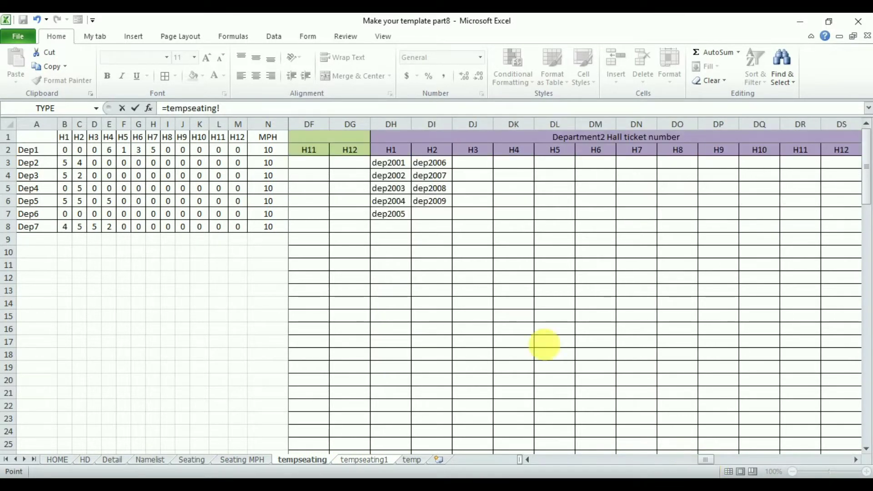
pyautogui.click(392, 163)
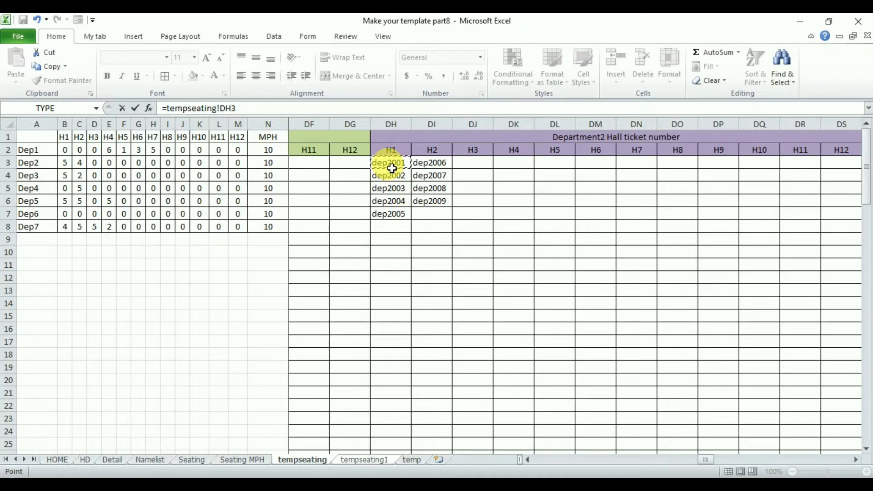
pyautogui.press('Return')
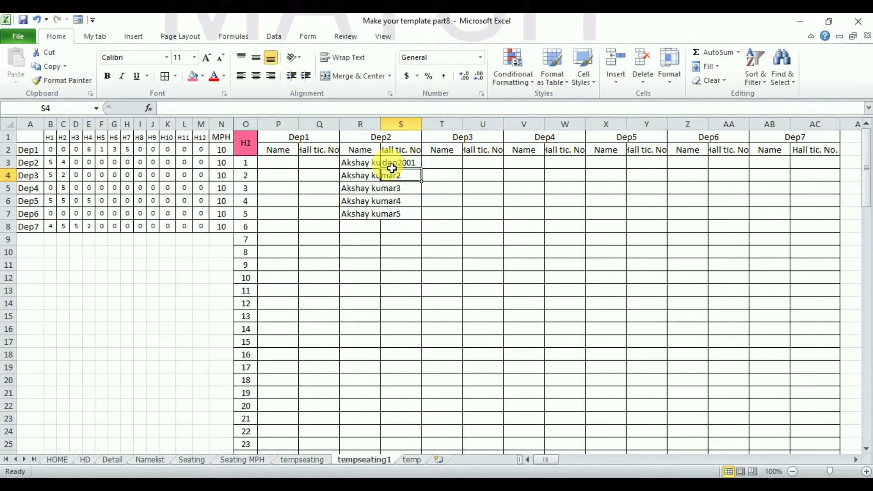
pyautogui.click(419, 166)
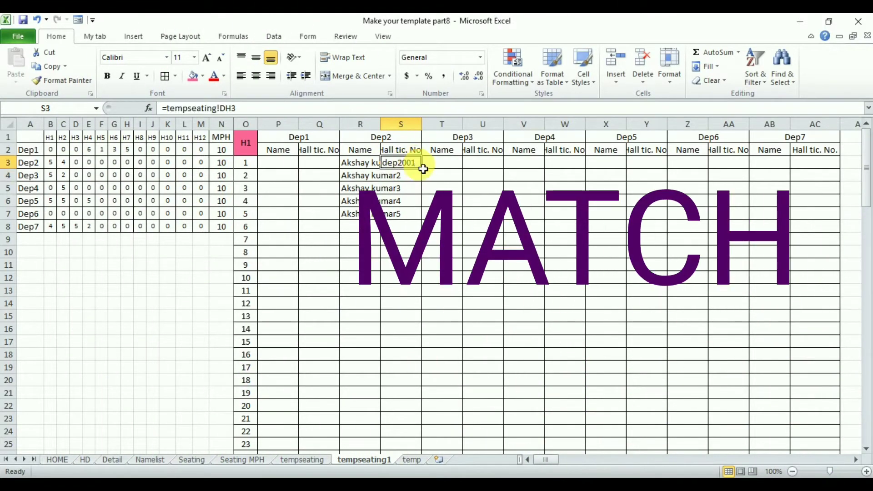
pyautogui.doubleClick(427, 173)
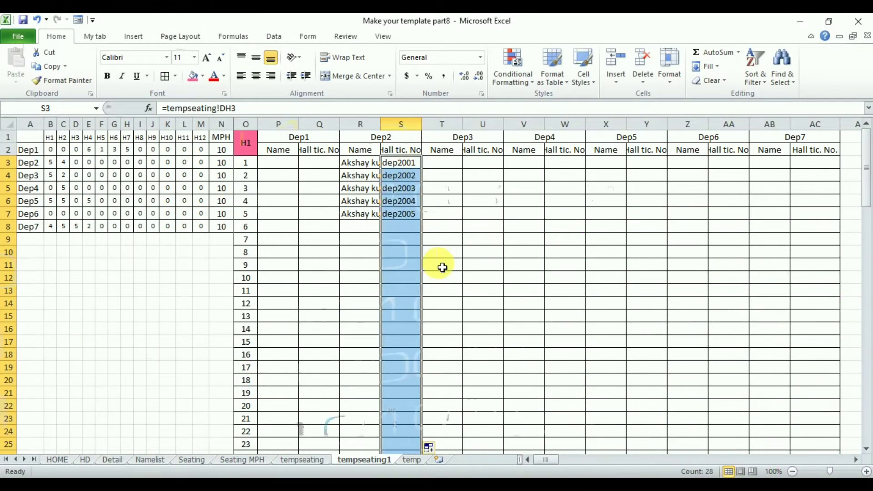
# Copy the whole H1 block O1:AC30 and insert the copied cells at column AE, shifting existing cells right
pyautogui.click(251, 149)
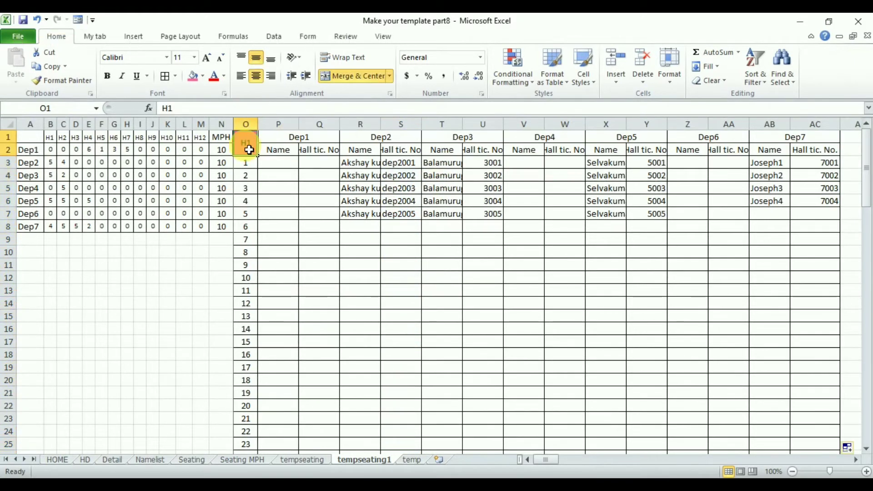
pyautogui.moveTo(251, 150); pyautogui.dragTo(783, 237)
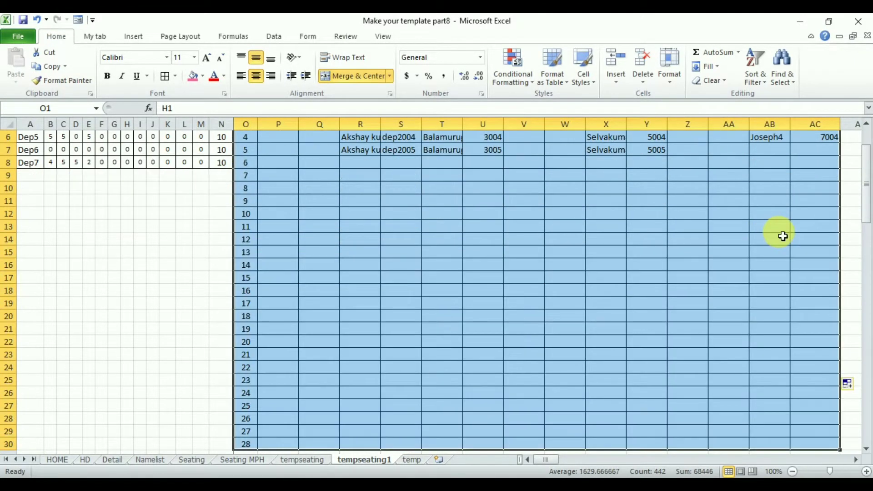
pyautogui.hotkey('ctrl', 'c')
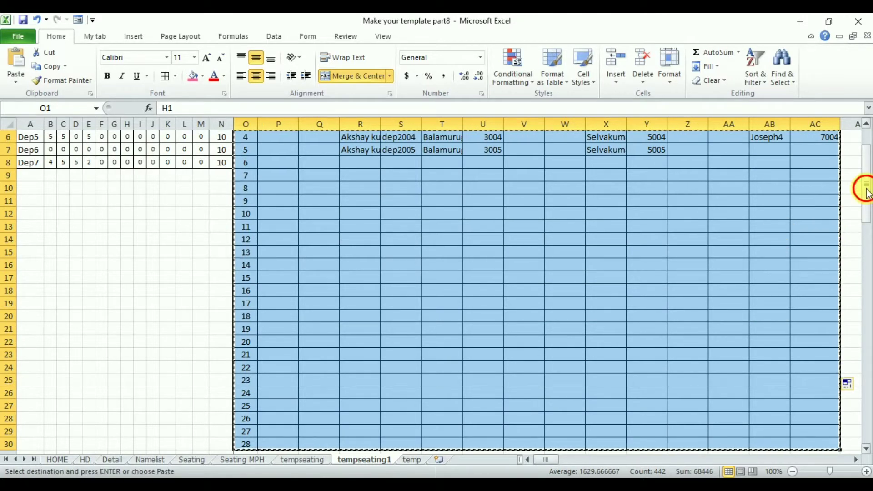
pyautogui.moveTo(866, 191); pyautogui.dragTo(867, 175)
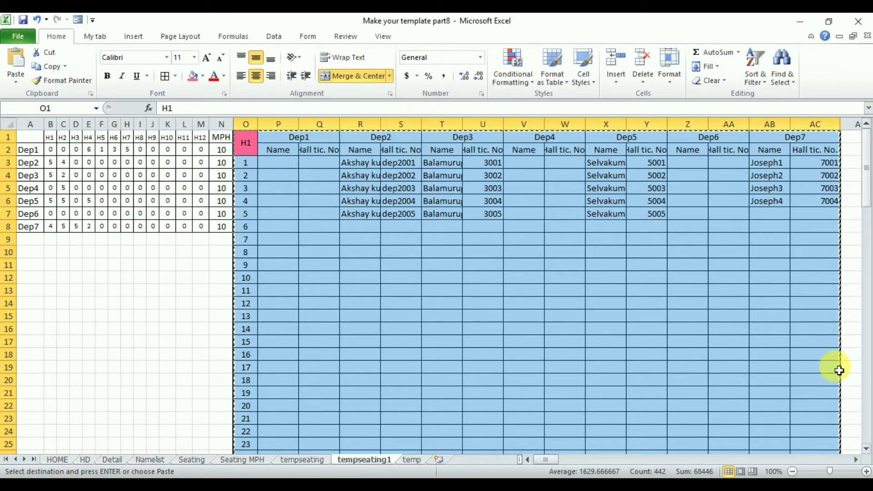
pyautogui.click(856, 460)
pyautogui.click(856, 460)
pyautogui.click(857, 460)
pyautogui.click(856, 460)
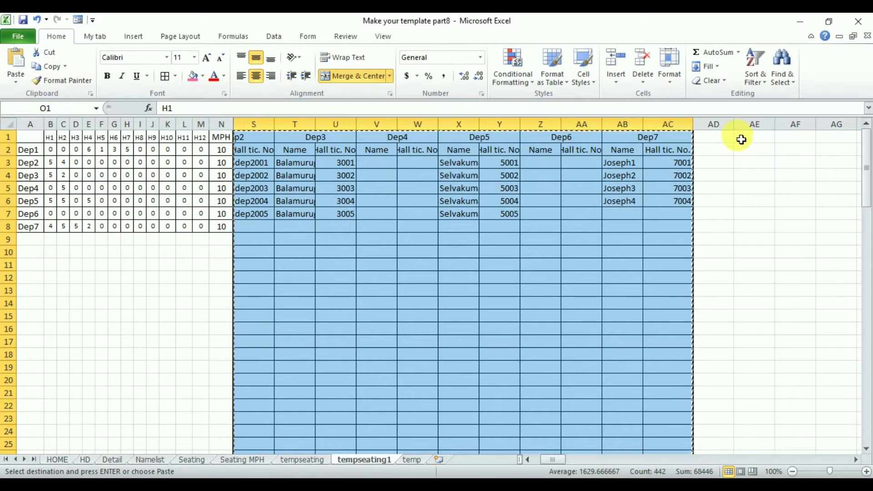
pyautogui.click(746, 124)
pyautogui.rightClick(743, 127)
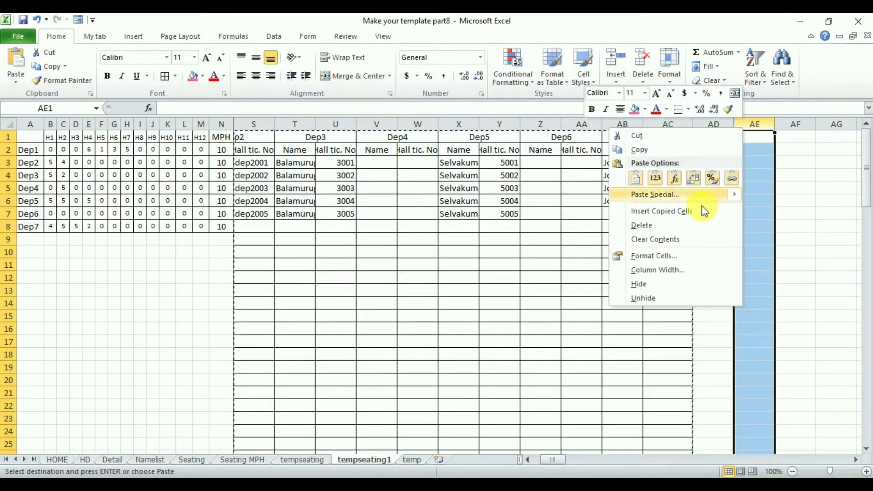
pyautogui.click(689, 211)
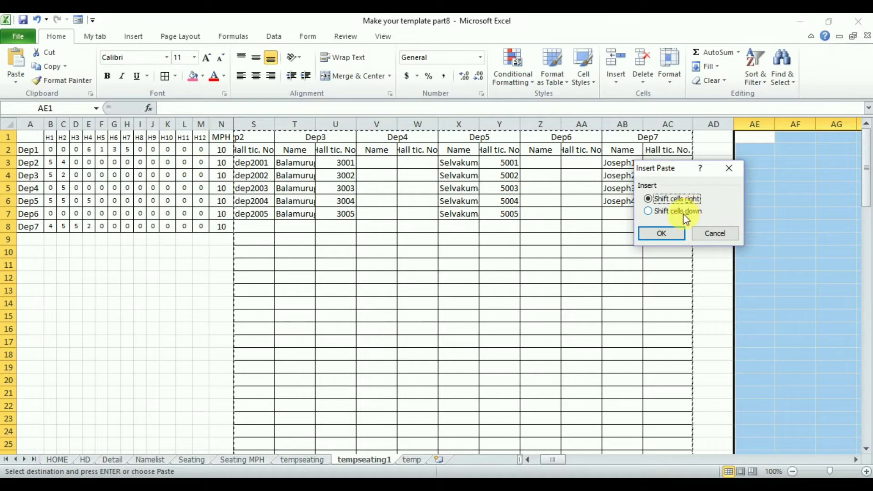
pyautogui.click(662, 234)
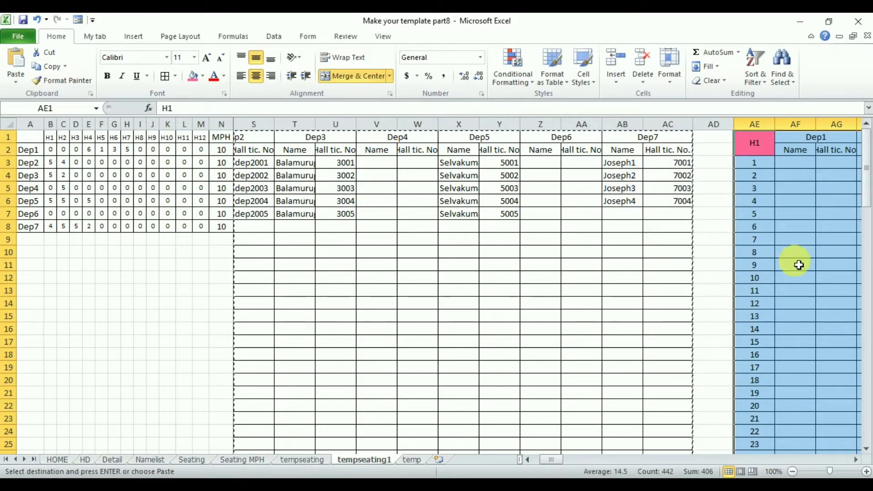
# Relabel the hall header of the copied block in AU1 as H3
pyautogui.click(856, 460)
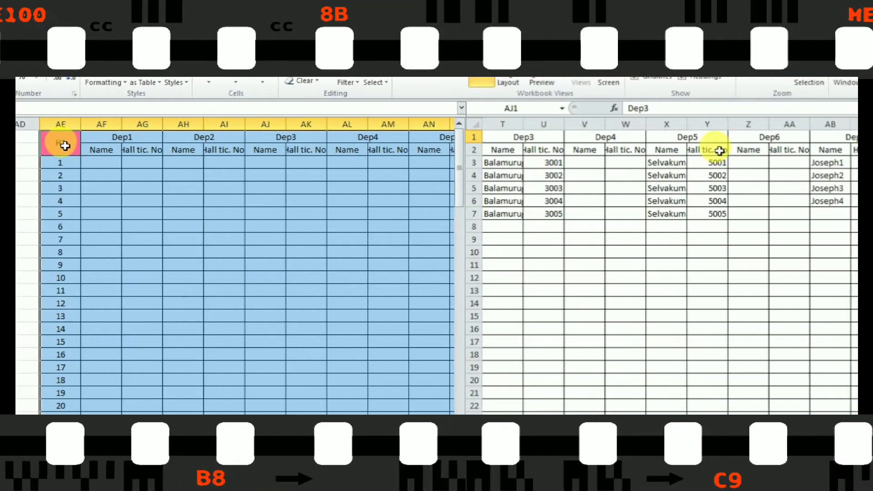
pyautogui.press('Right')
pyautogui.press('Right')
pyautogui.press('Right')
pyautogui.press('Right')
pyautogui.press('Right')
pyautogui.press('Right')
pyautogui.press('Right')
pyautogui.press('Right')
pyautogui.press('Right')
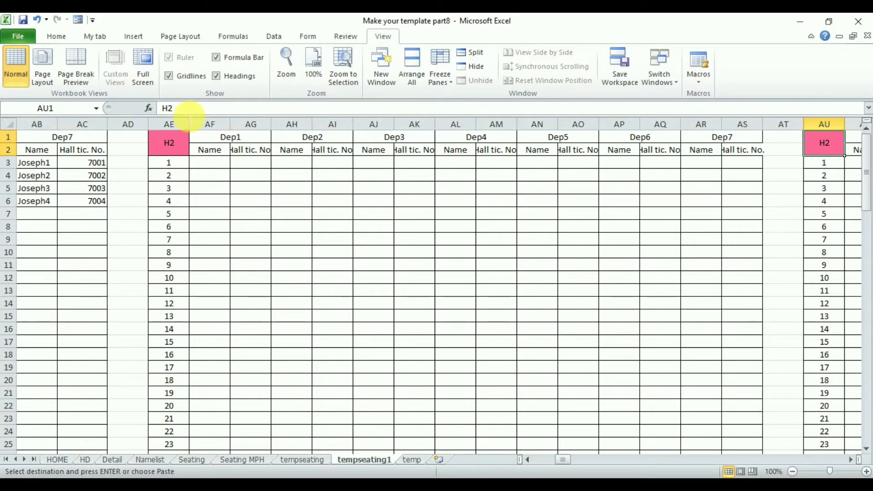
pyautogui.click(189, 111)
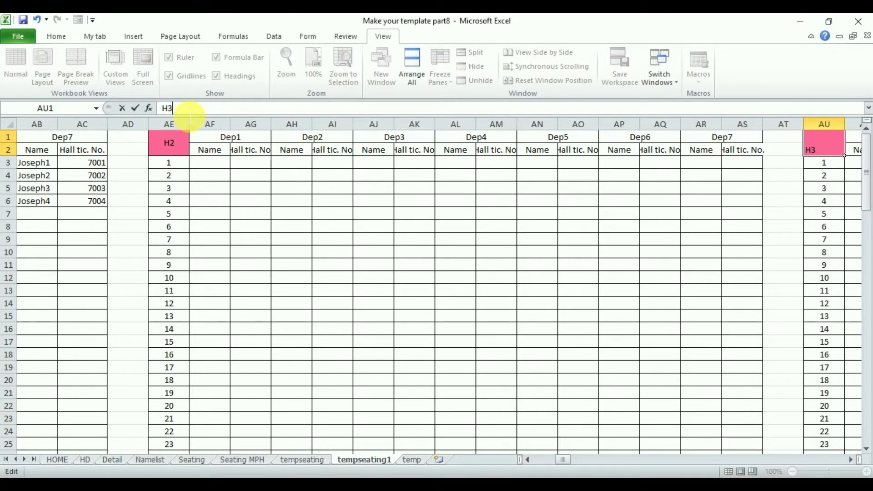
pyautogui.write('3')
# Relabel the hall header of the next copied block in BK1 as H4
pyautogui.press('Right')
pyautogui.press('Right')
pyautogui.press('Right')
pyautogui.press('Right')
pyautogui.press('Right')
pyautogui.press('Right')
pyautogui.press('Right')
pyautogui.press('Right')
pyautogui.press('Right')
pyautogui.press('Right')
pyautogui.press('Right')
pyautogui.press('Right')
pyautogui.press('Right')
pyautogui.press('Right')
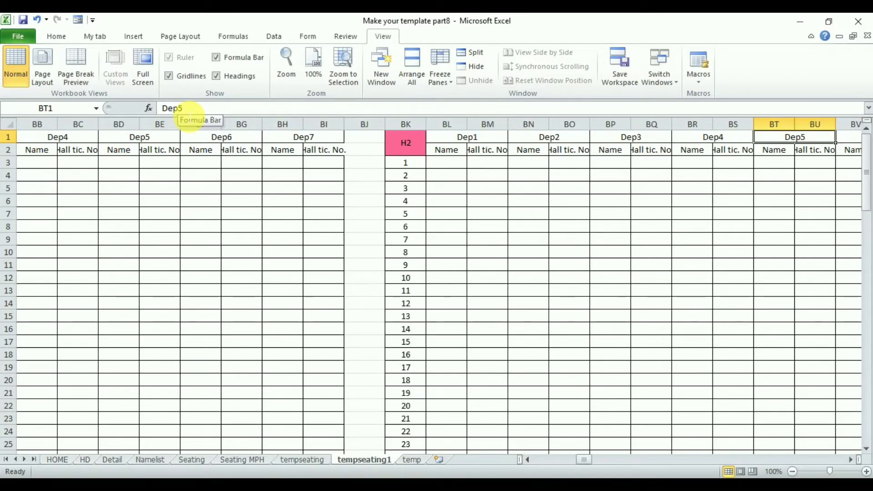
pyautogui.press('Left')
pyautogui.press('Left')
pyautogui.press('Left')
pyautogui.press('Left')
pyautogui.press('Left')
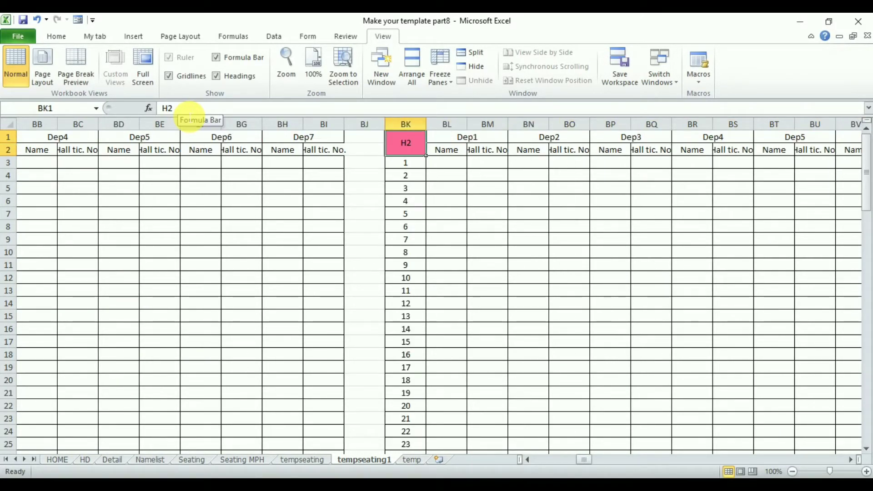
pyautogui.click(190, 112)
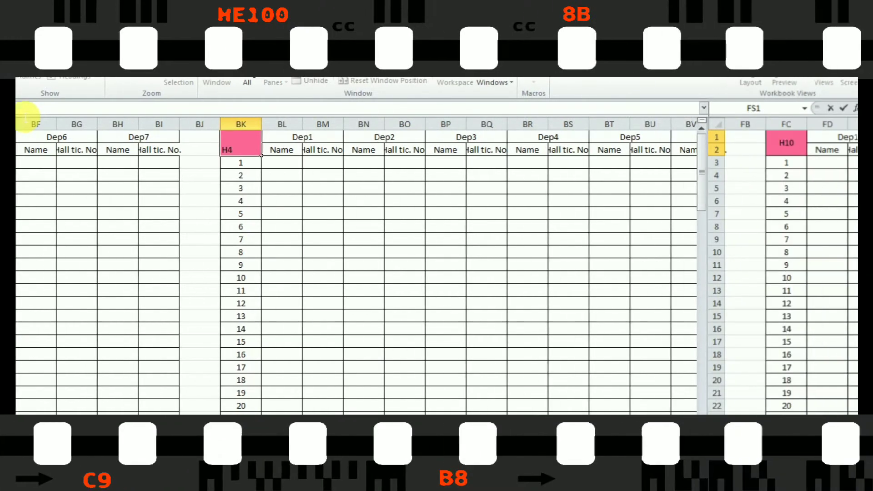
pyautogui.press('Tab')
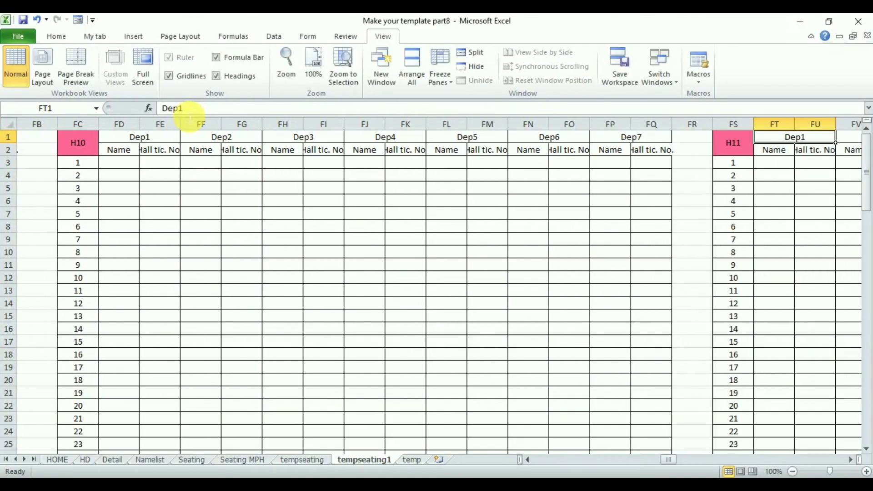
# Relabel the hall header of the last copied block in GI1 as H12
pyautogui.press('Right')
pyautogui.press('Right')
pyautogui.press('Right')
pyautogui.press('Right')
pyautogui.press('Right')
pyautogui.press('Right')
pyautogui.press('Right')
pyautogui.press('Right')
pyautogui.press('Right')
pyautogui.press('Left')
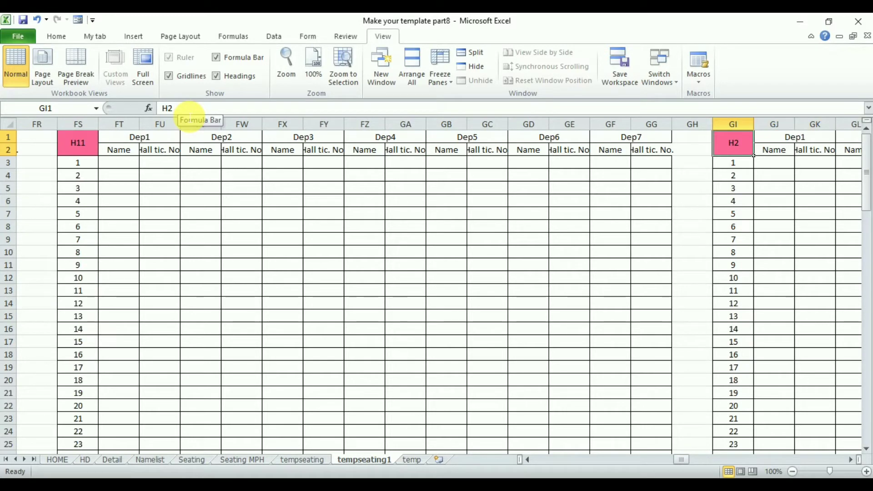
pyautogui.click(190, 113)
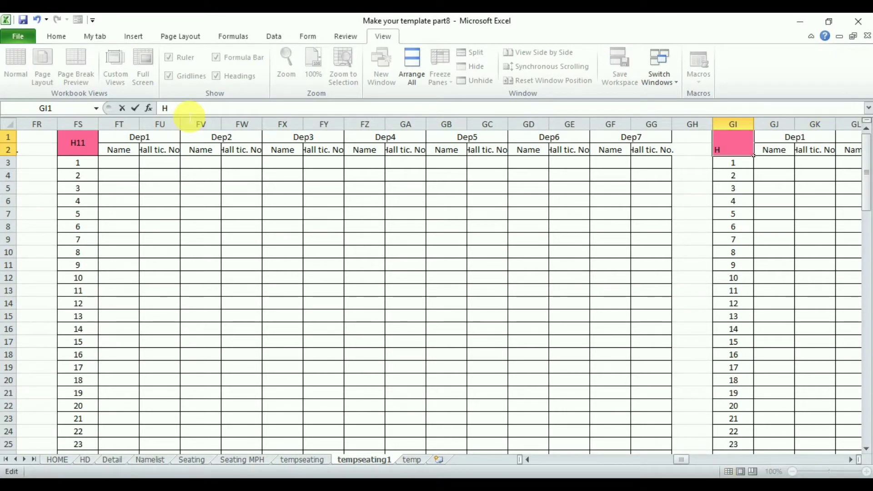
pyautogui.press('Return')
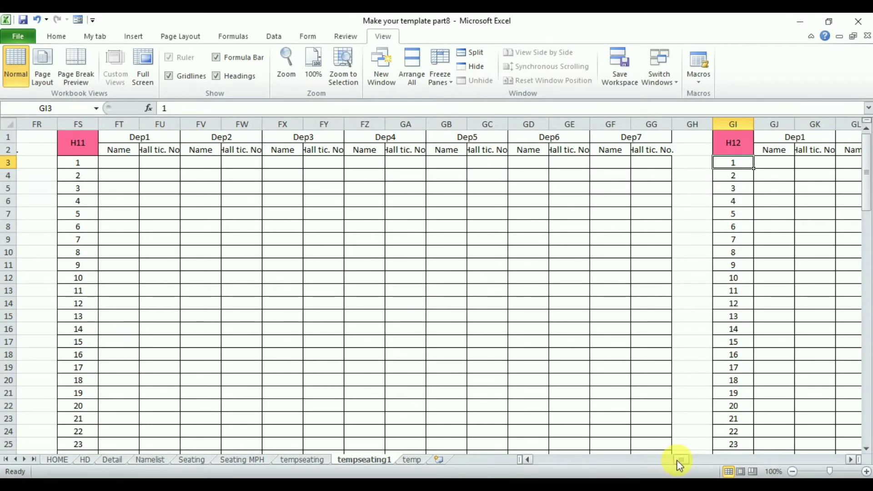
# On the tempseating sheet, change the first Dep1 hall header in O2 to D1H1 and fill the series across to D1H12 in Z2
pyautogui.moveTo(678, 460); pyautogui.dragTo(526, 462)
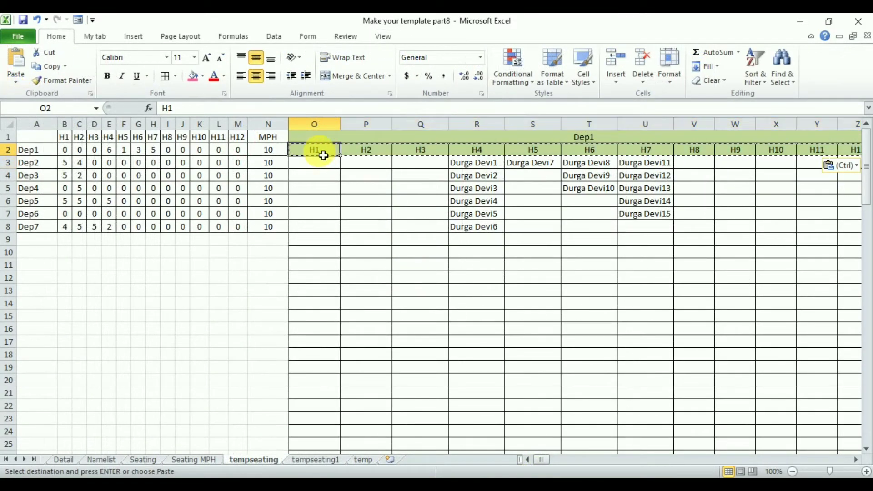
pyautogui.click(170, 109)
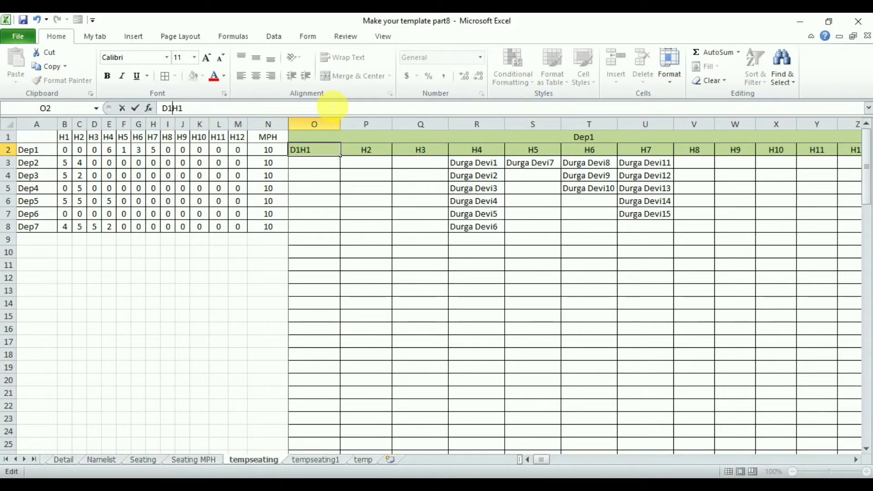
pyautogui.press('Return')
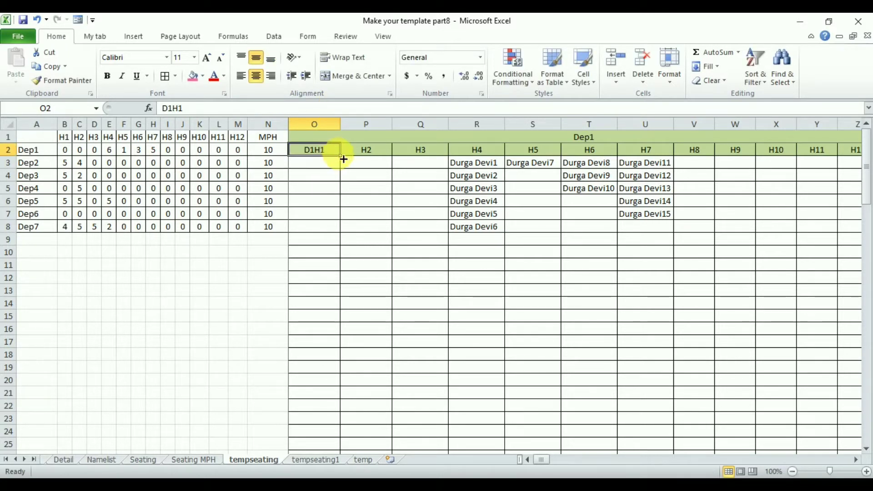
pyautogui.moveTo(340, 156); pyautogui.dragTo(707, 162)
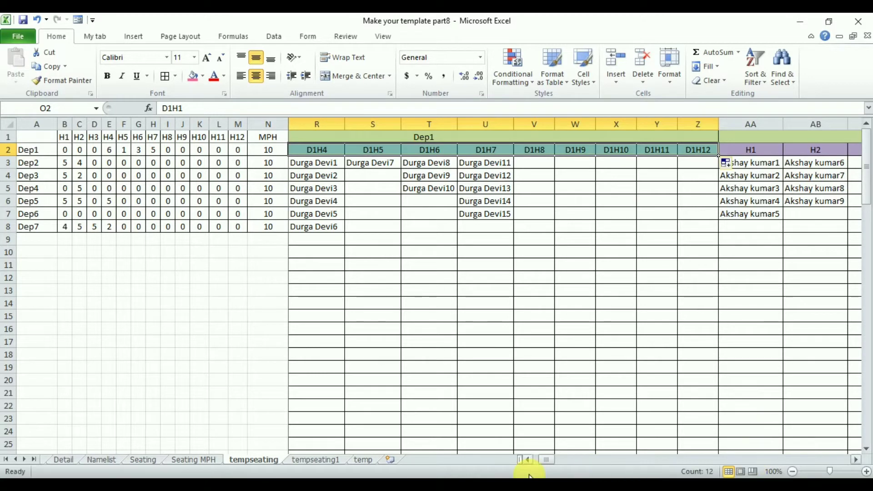
pyautogui.moveTo(547, 462); pyautogui.dragTo(523, 461)
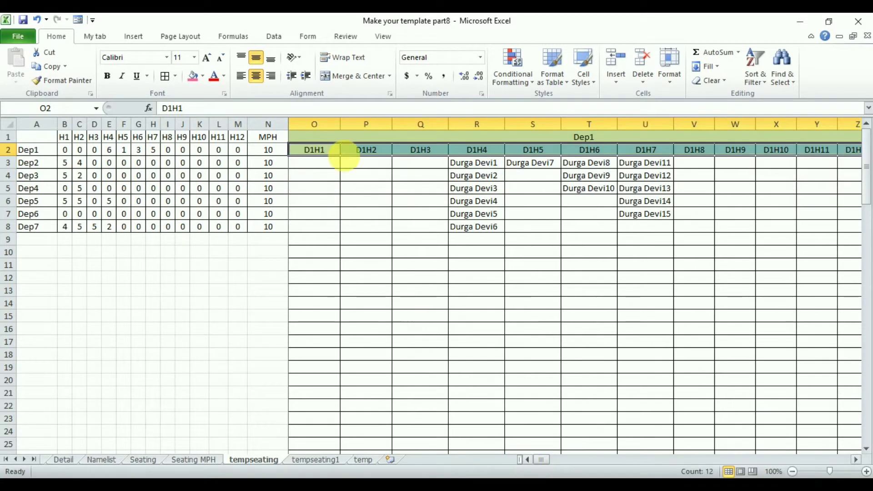
# Copy the Dep1 hall headers O2:Z2 and paste them as values over the Dep2 hall headers starting in AA2
pyautogui.click(329, 164)
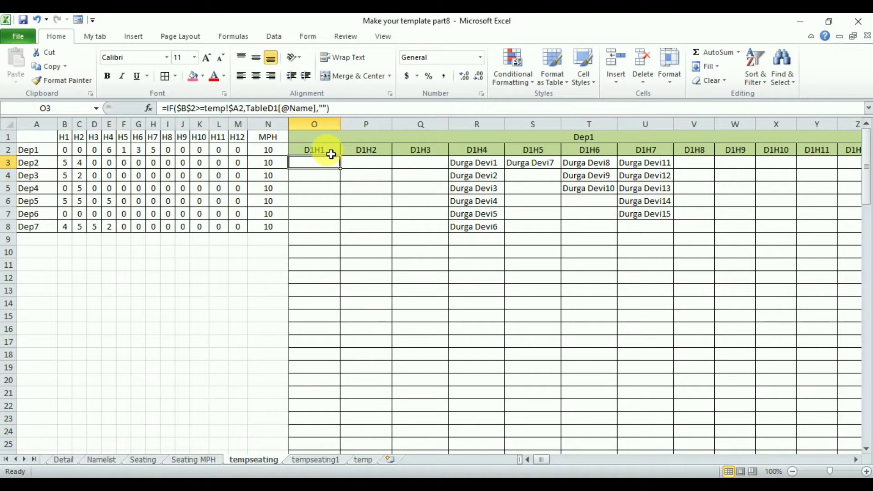
pyautogui.moveTo(331, 154); pyautogui.dragTo(403, 155)
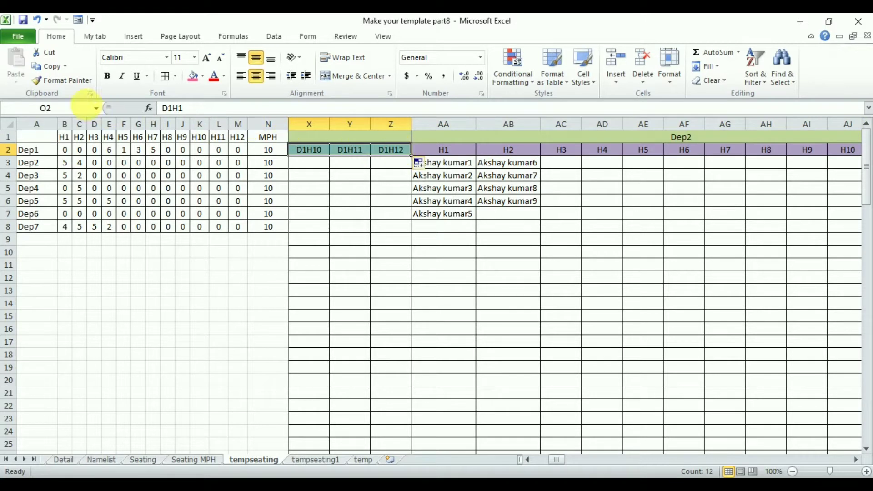
pyautogui.click(51, 67)
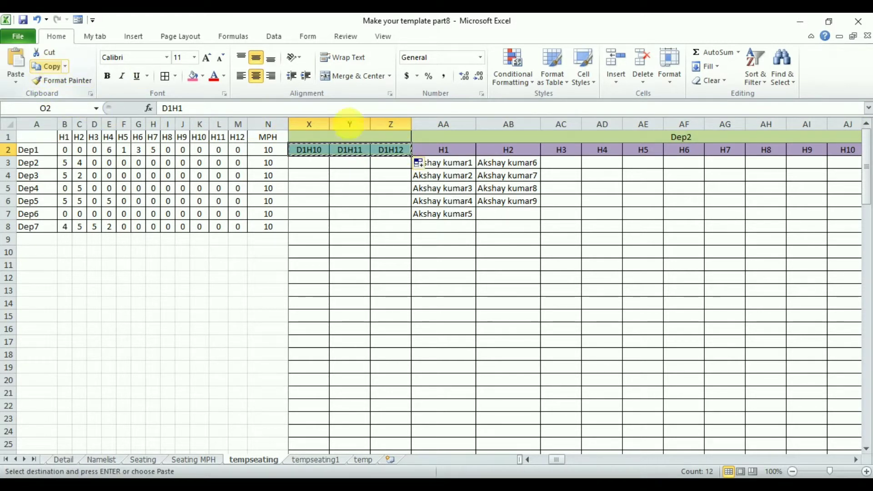
pyautogui.click(456, 151)
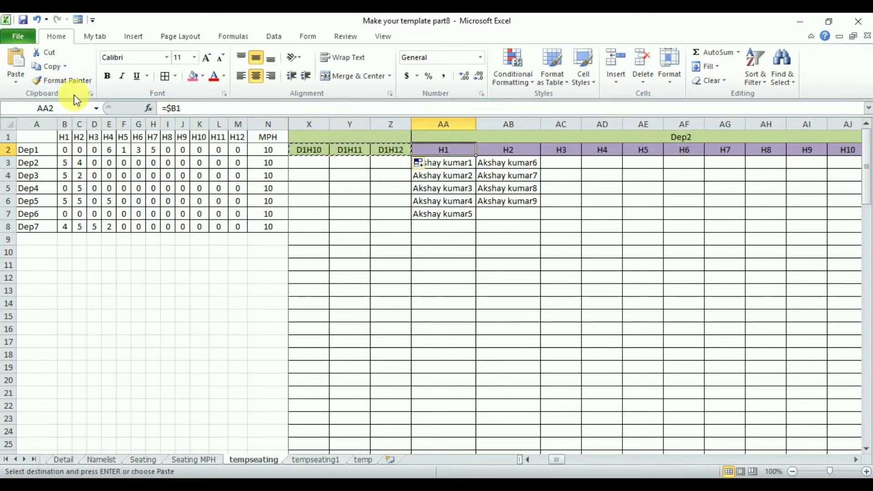
pyautogui.click(15, 80)
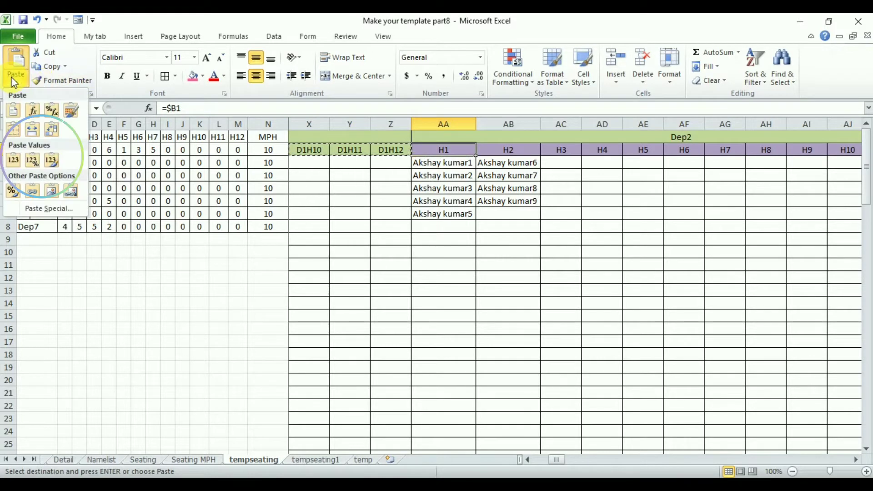
pyautogui.click(12, 161)
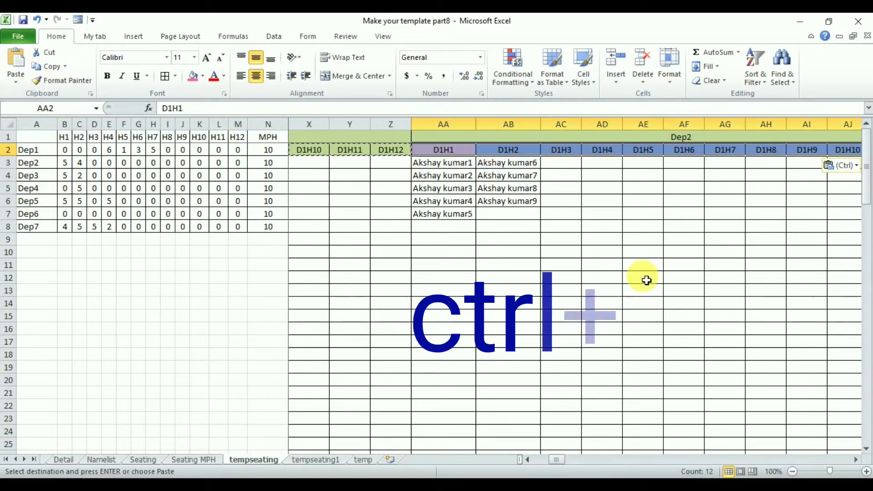
# Replace all occurrences of D1 with D2 in the selected Dep2 hall headers
pyautogui.hotkey('ctrl', 'h')
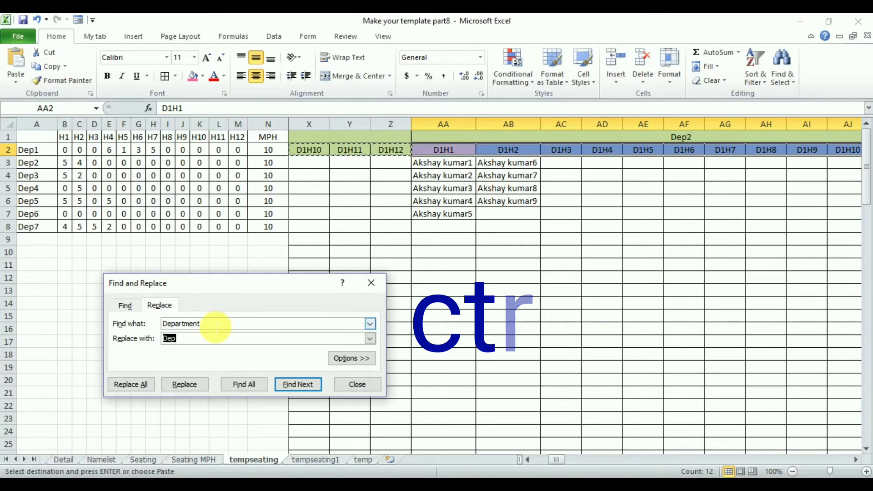
pyautogui.moveTo(214, 325); pyautogui.dragTo(138, 326)
pyautogui.write('D1')
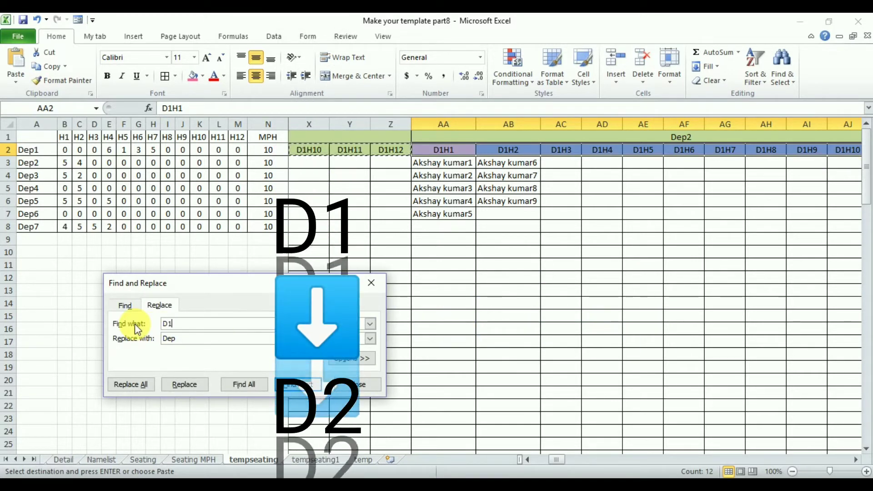
pyautogui.press('Tab')
pyautogui.write('D2')
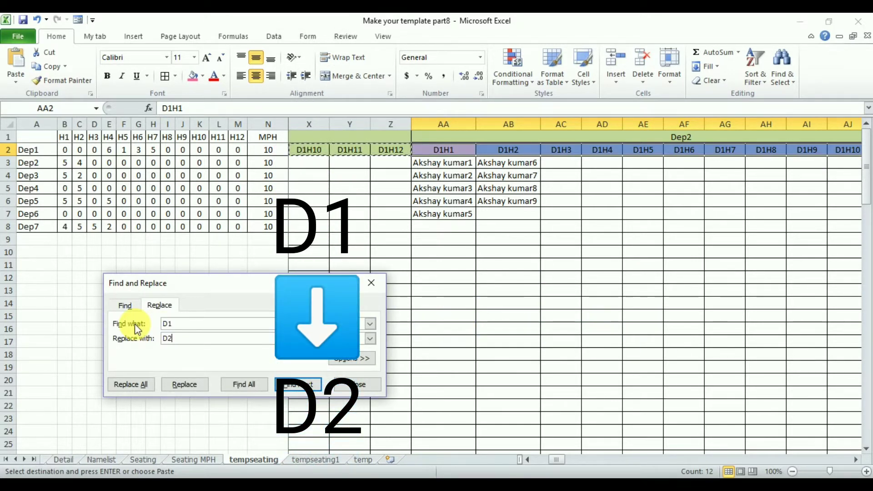
pyautogui.click(142, 386)
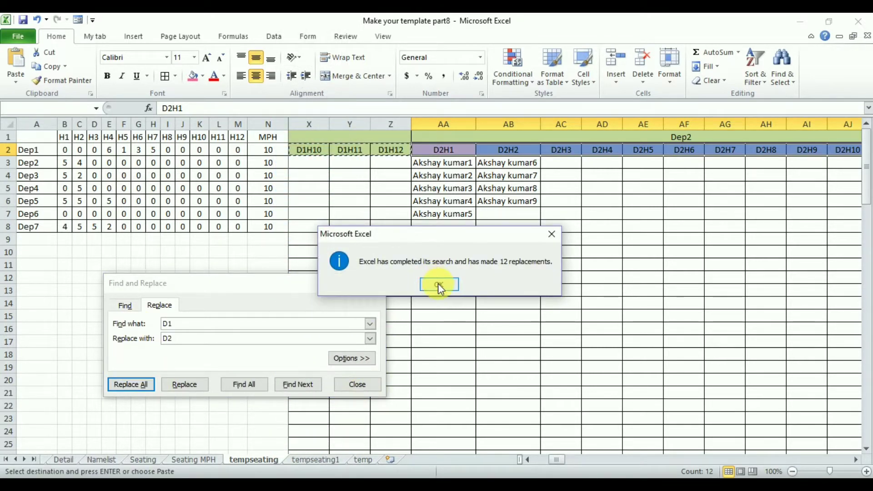
pyautogui.click(439, 284)
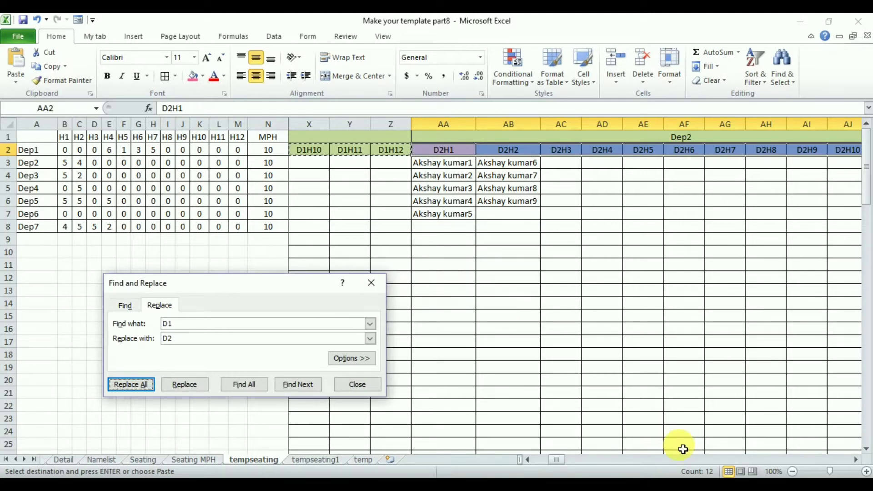
# Paste the copied Dep1 hall headers as values over the Dep3 hall headers starting in AM2
pyautogui.click(858, 463)
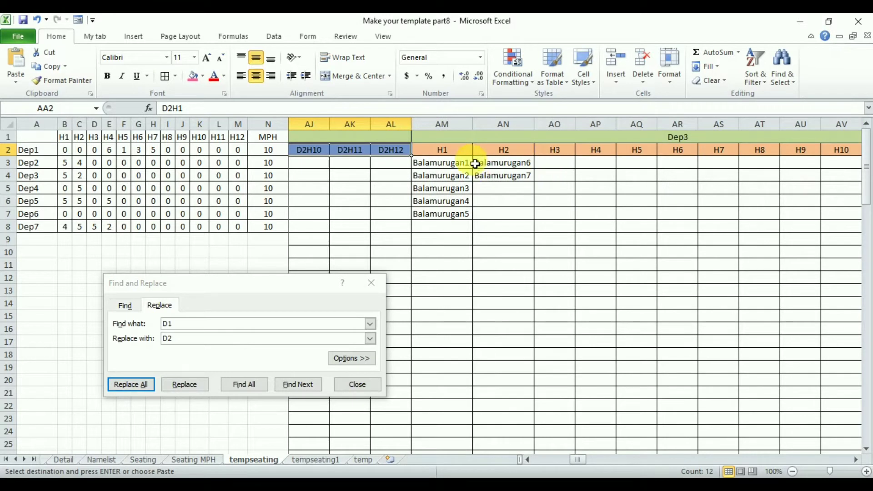
pyautogui.click(456, 152)
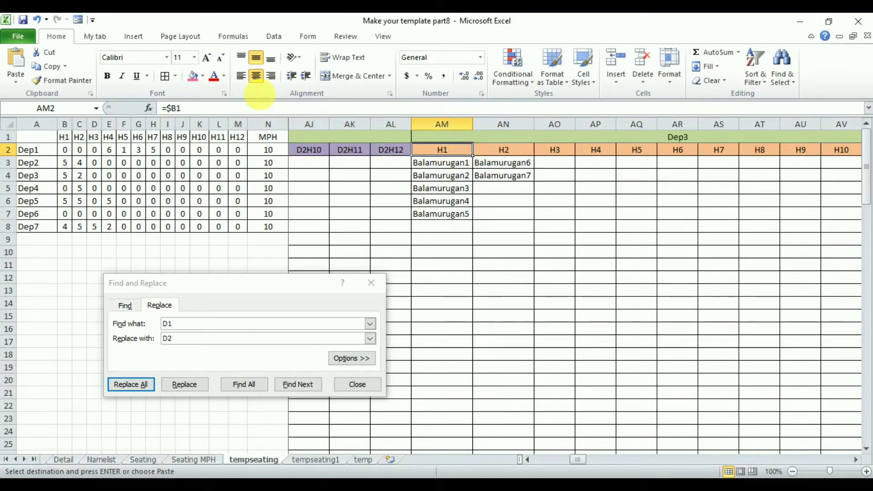
pyautogui.click(14, 81)
pyautogui.click(12, 159)
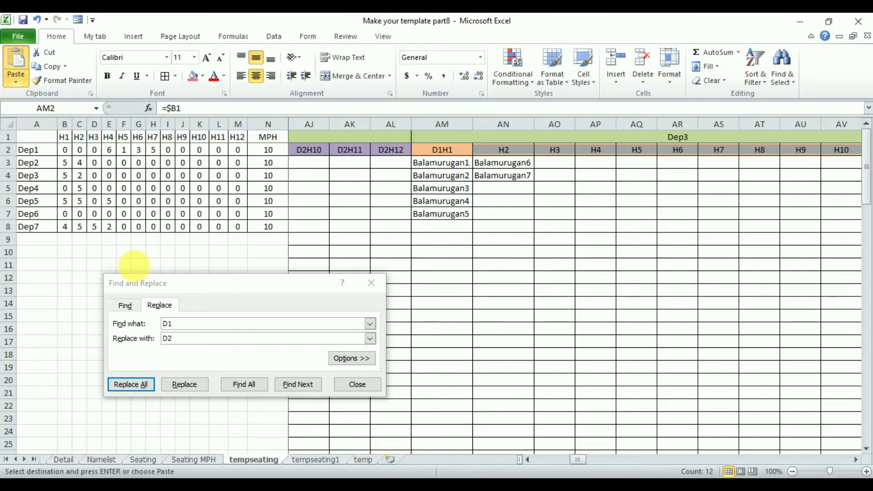
# Replace all occurrences of D1 with D3 in the selected Dep3 hall headers
pyautogui.click(175, 339)
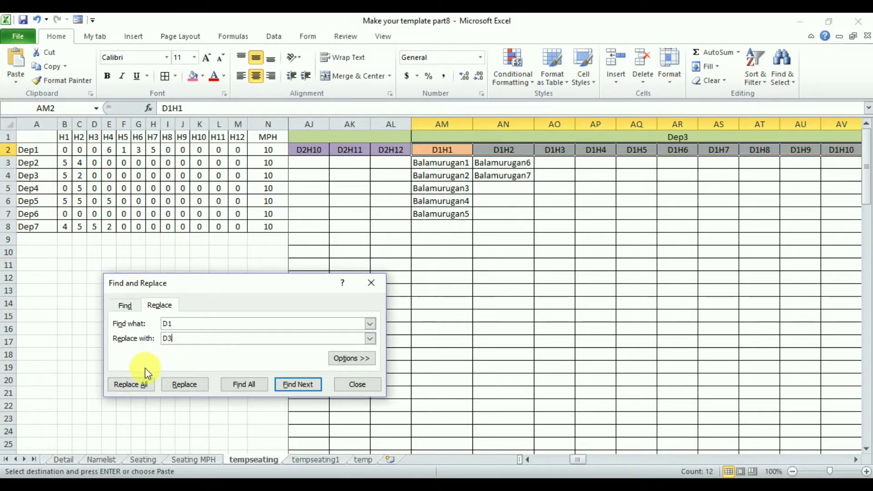
pyautogui.click(138, 386)
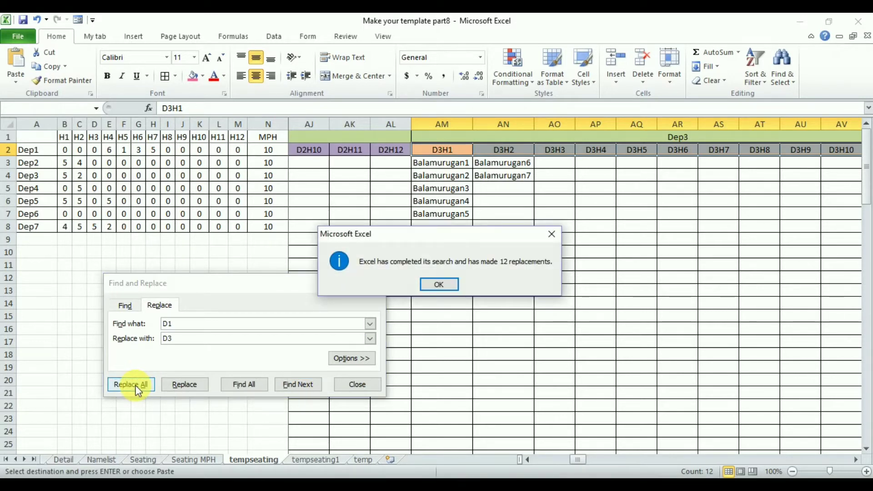
pyautogui.press('Return')
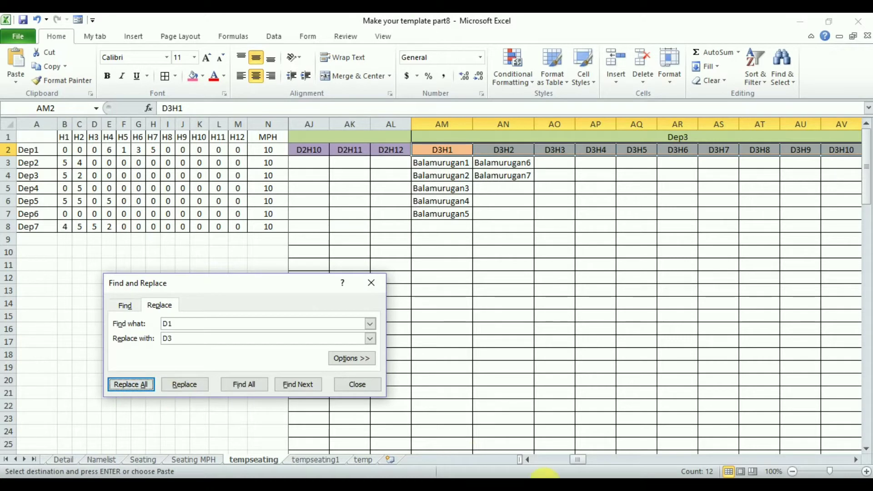
# Continue from Dep4 onward, pasting the copied Dep1 headers as values over the hall headers up to Dep7 in CI2:CT2
pyautogui.click(856, 460)
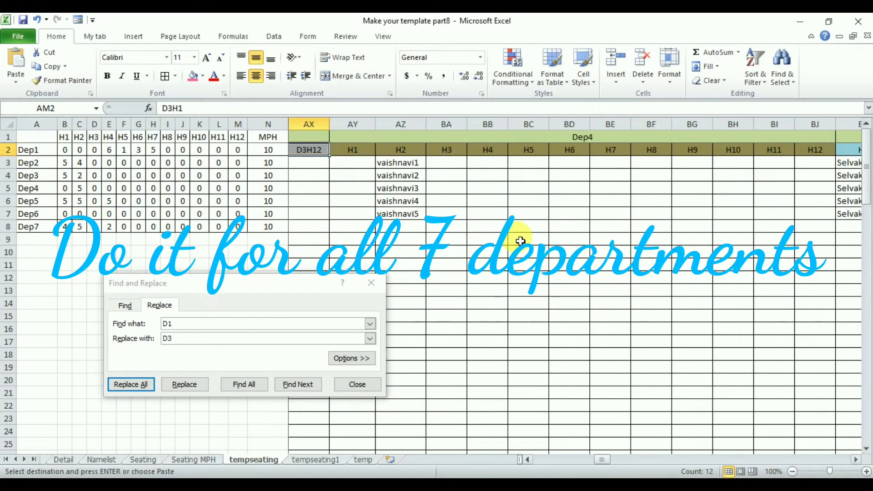
pyautogui.click(353, 152)
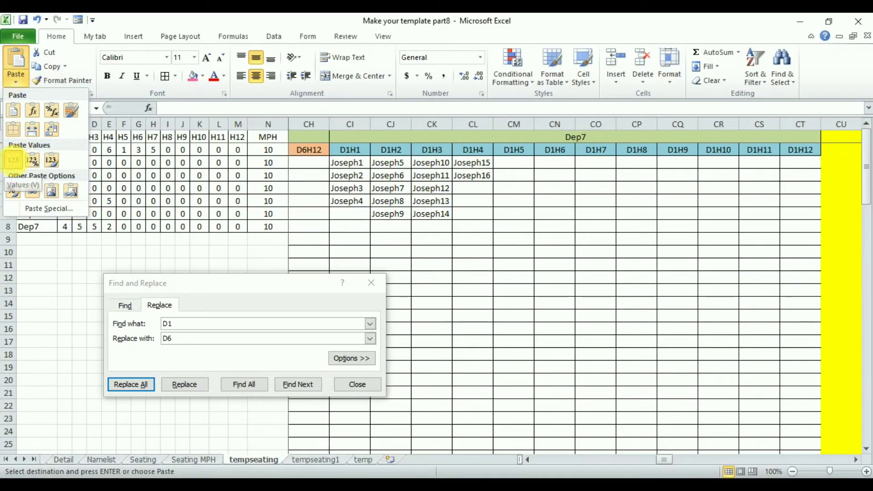
pyautogui.click(13, 160)
# Replace all occurrences of D1 with D7 in the Dep7 hall headers and close Find and Replace
pyautogui.click(194, 343)
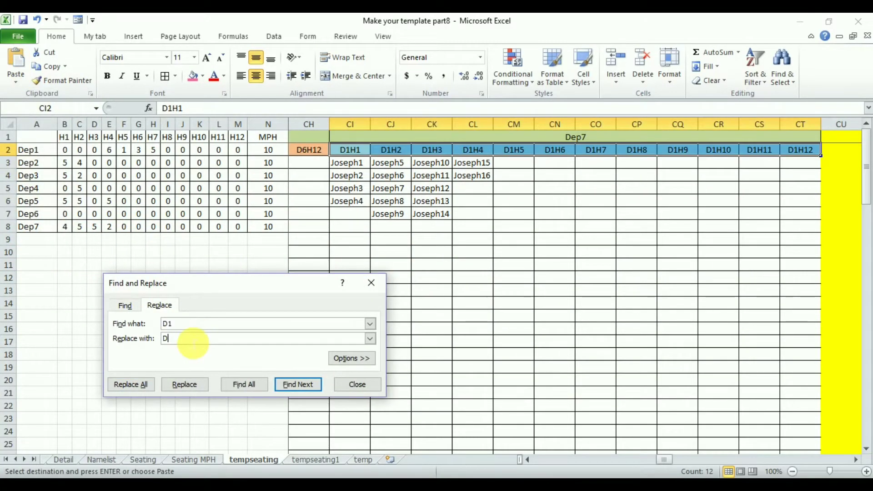
pyautogui.write('7')
pyautogui.click(131, 384)
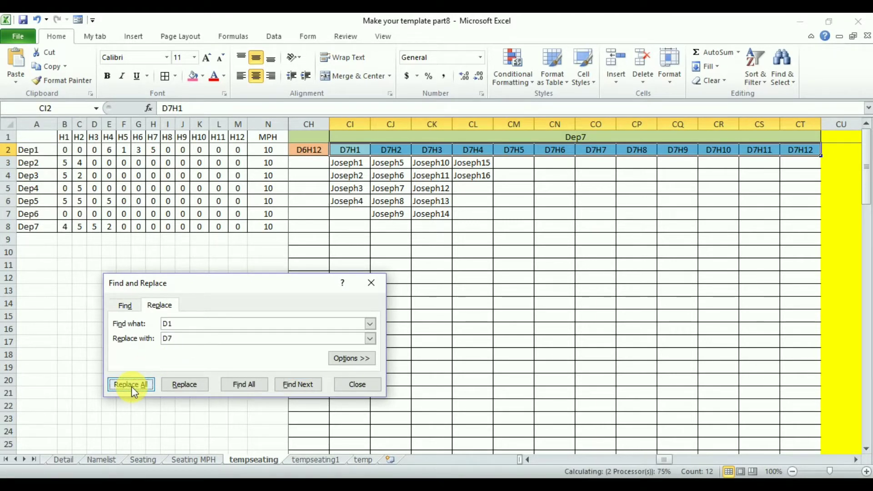
pyautogui.click(439, 285)
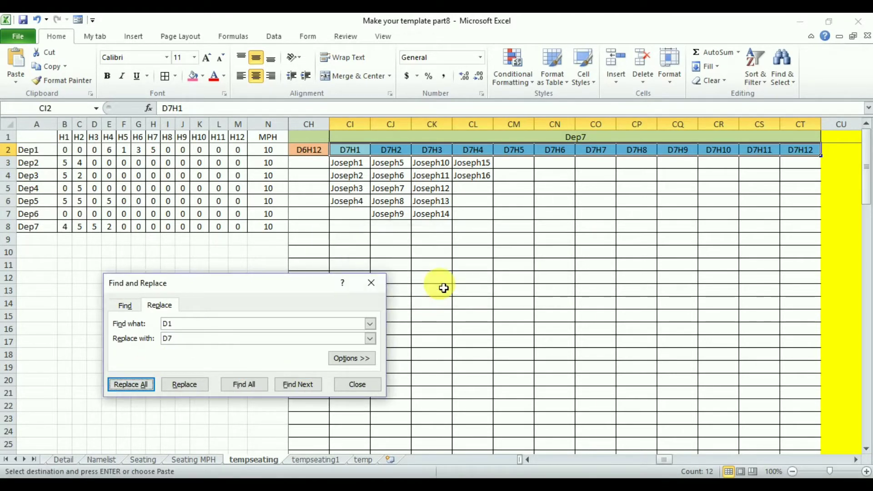
pyautogui.click(357, 385)
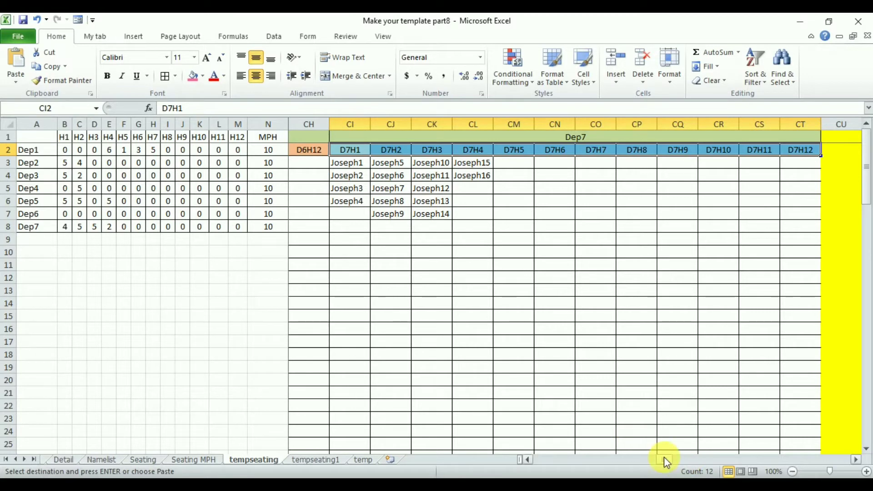
# Convert the Dep1 Hall ticket number headers in CV2:DG2 from formulas to values by copying and pasting them in place
pyautogui.moveTo(664, 457); pyautogui.dragTo(684, 464)
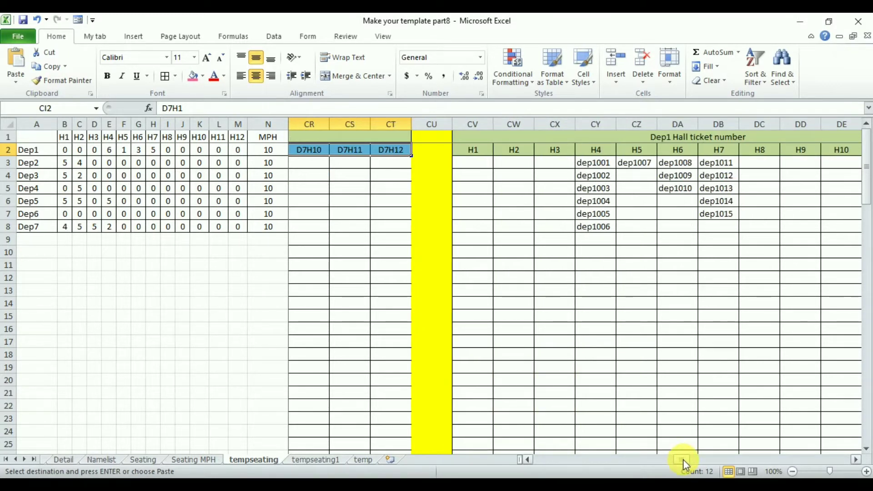
pyautogui.click(478, 151)
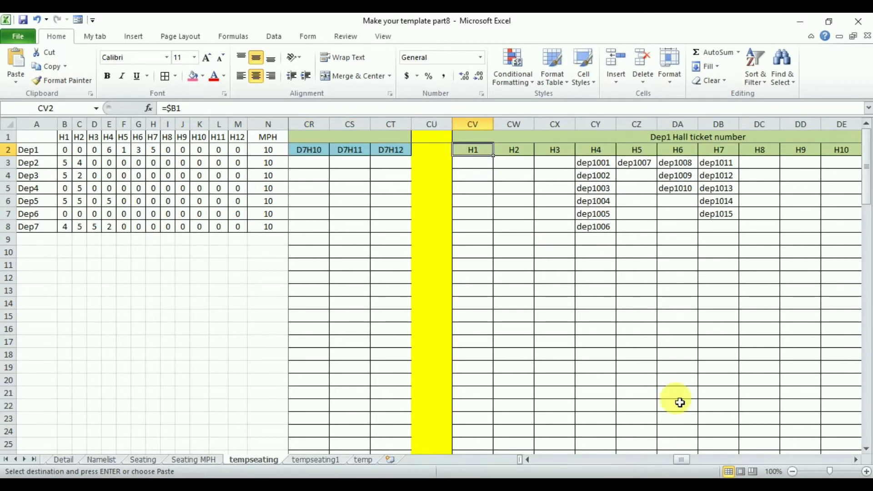
pyautogui.click(855, 460)
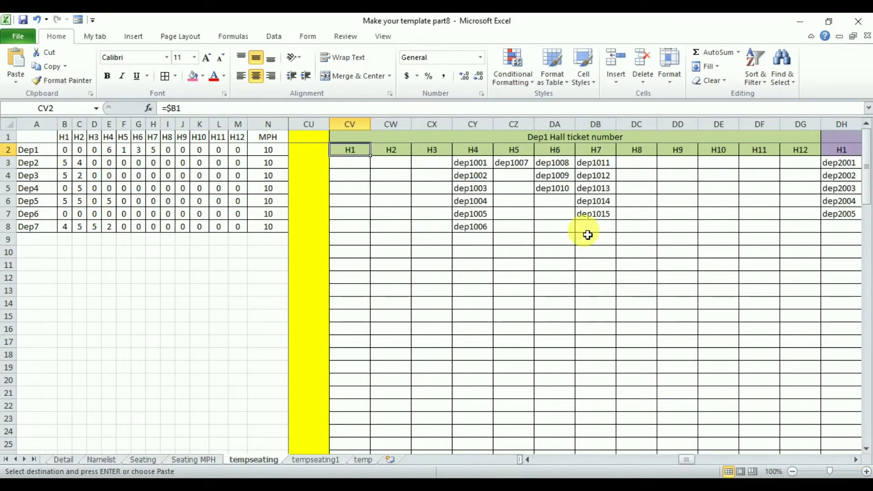
pyautogui.moveTo(361, 152); pyautogui.dragTo(801, 152)
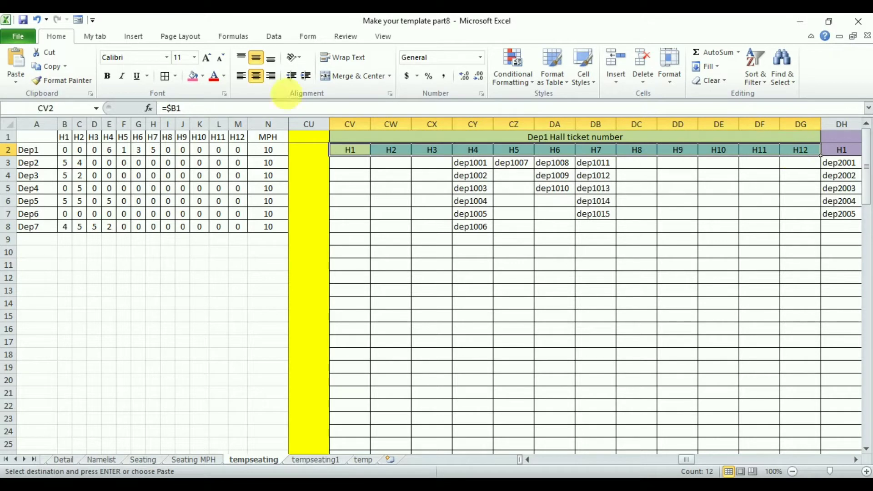
pyautogui.click(16, 82)
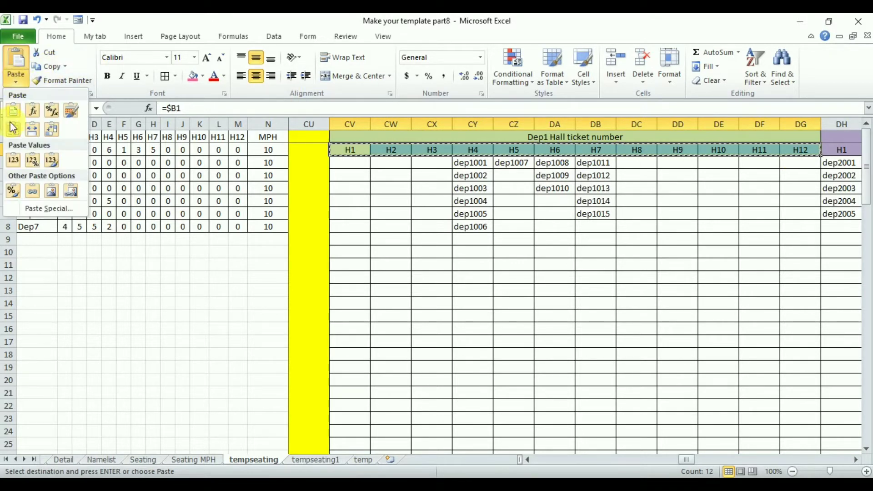
pyautogui.click(11, 162)
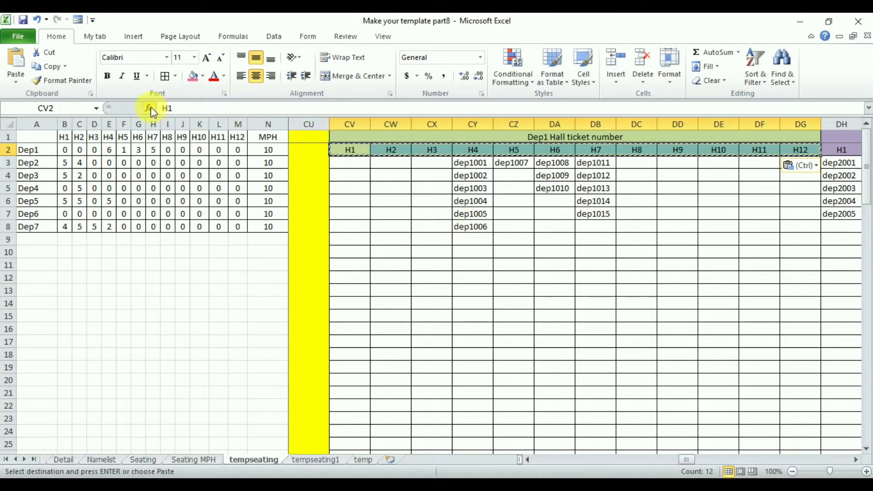
# Fill D1HTNH1 through D1HTNH12 across the Dep1 Hall ticket number headers in CV2:DG2 and slightly widen column DD
pyautogui.click(167, 109)
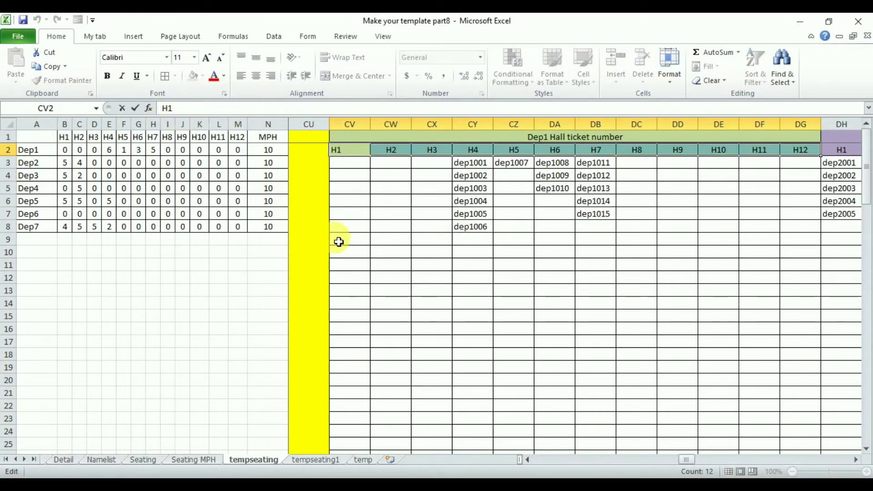
pyautogui.write('D1HTN')
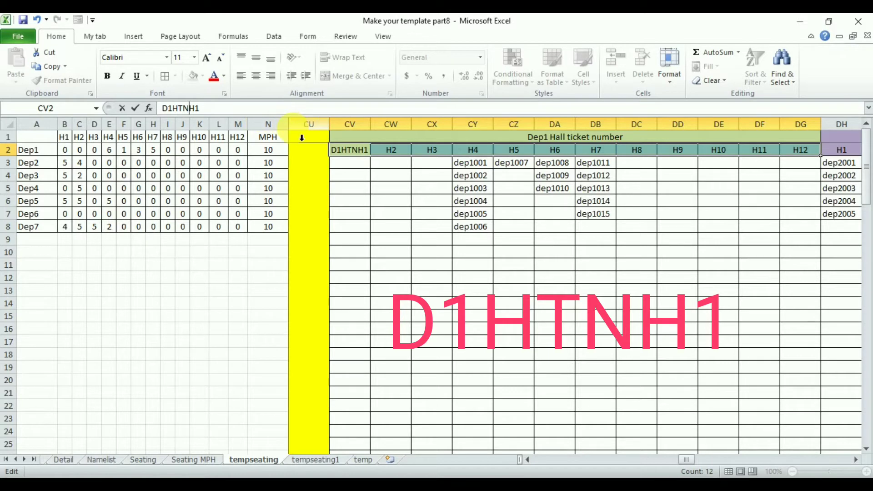
pyautogui.press('Return')
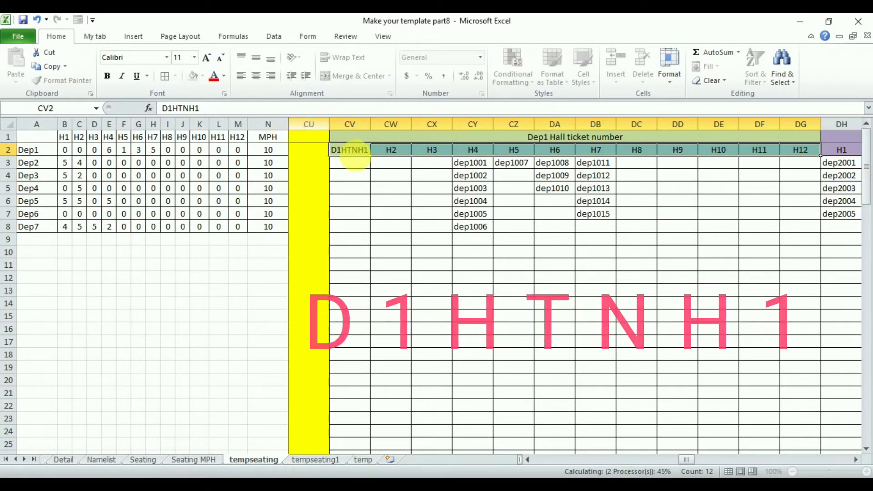
pyautogui.click(361, 152)
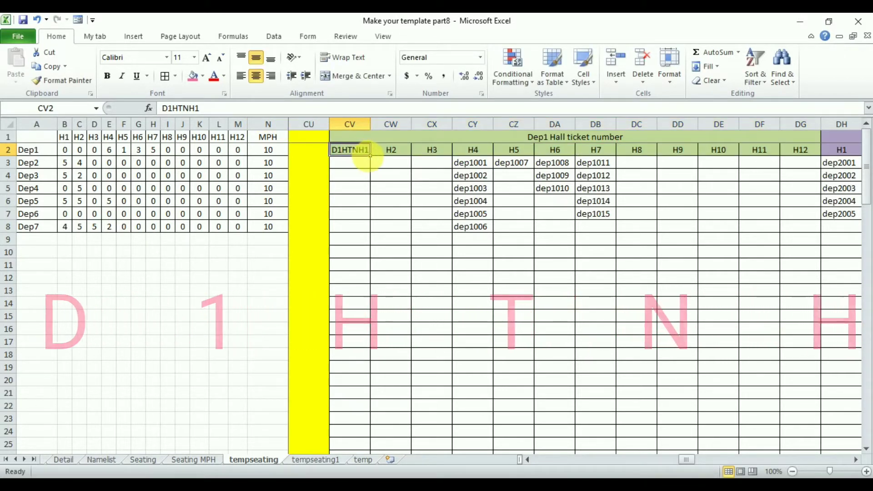
pyautogui.moveTo(374, 161); pyautogui.dragTo(809, 157)
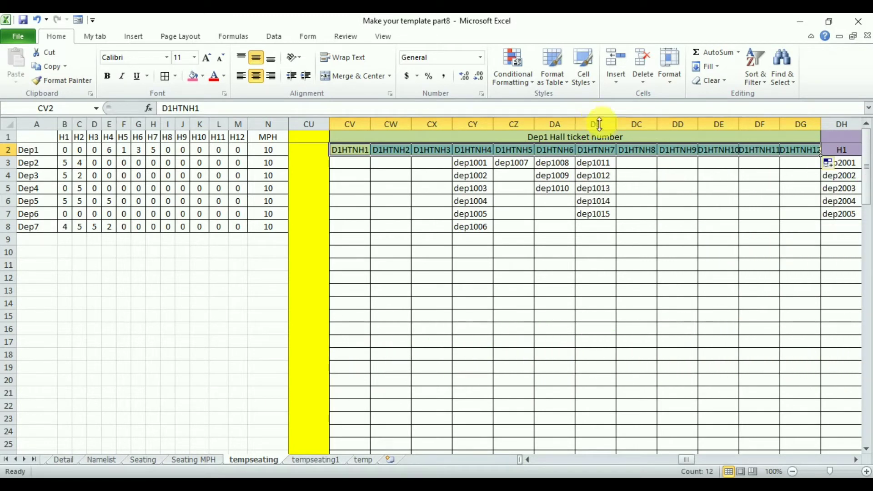
pyautogui.moveTo(699, 123); pyautogui.dragTo(705, 129)
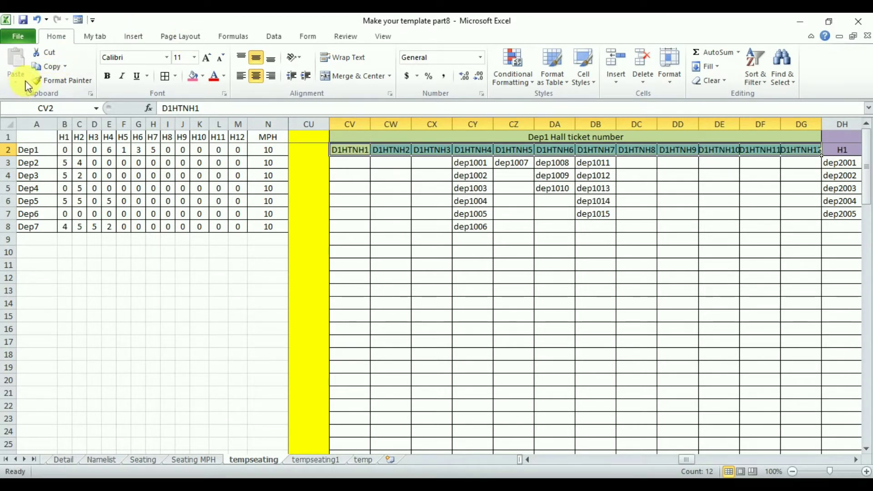
# Copy the Dep1 hall ticket headers in CV2:DG2 and paste them as values over the Dep2 headers in DH2:DS2
pyautogui.click(57, 63)
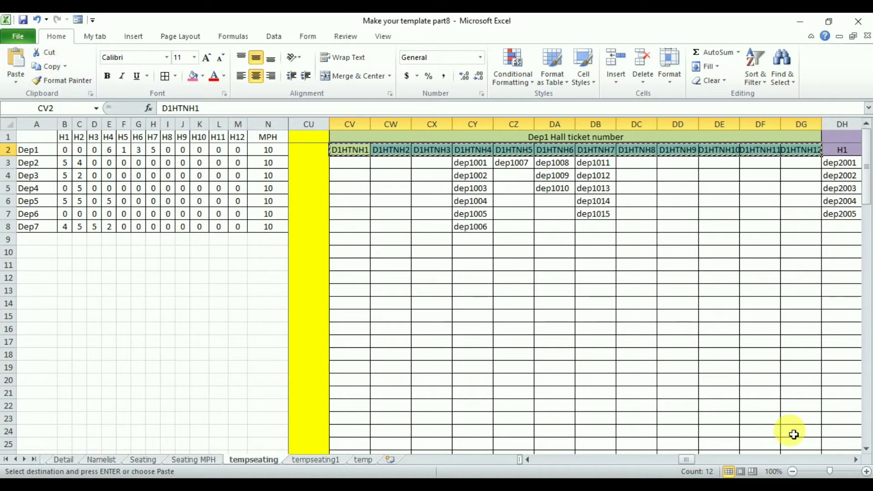
pyautogui.click(856, 459)
pyautogui.click(856, 460)
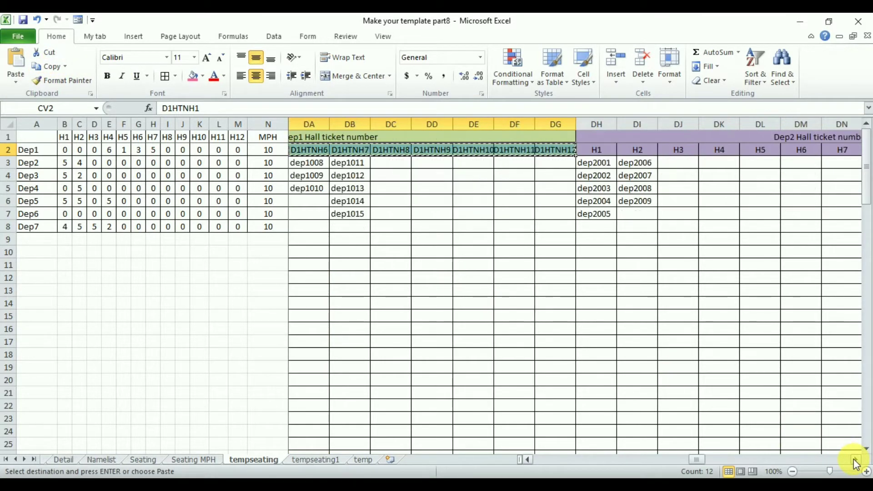
pyautogui.click(856, 460)
pyautogui.click(856, 459)
pyautogui.click(856, 459)
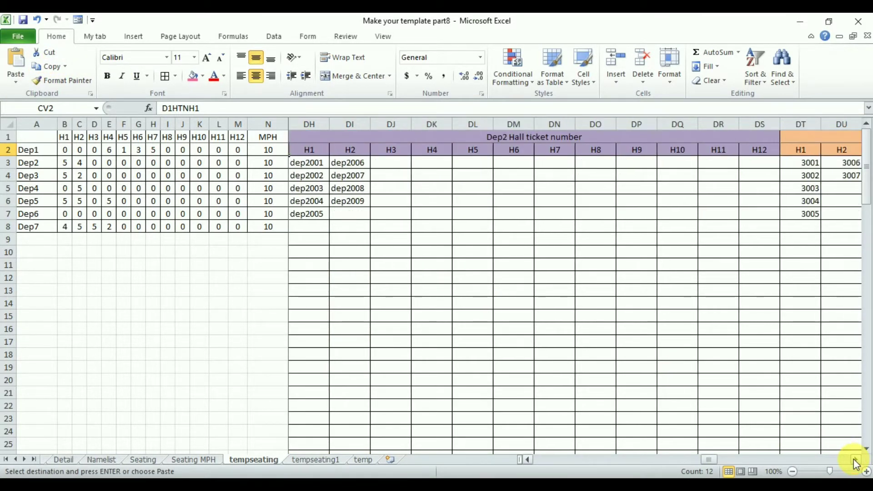
pyautogui.click(313, 153)
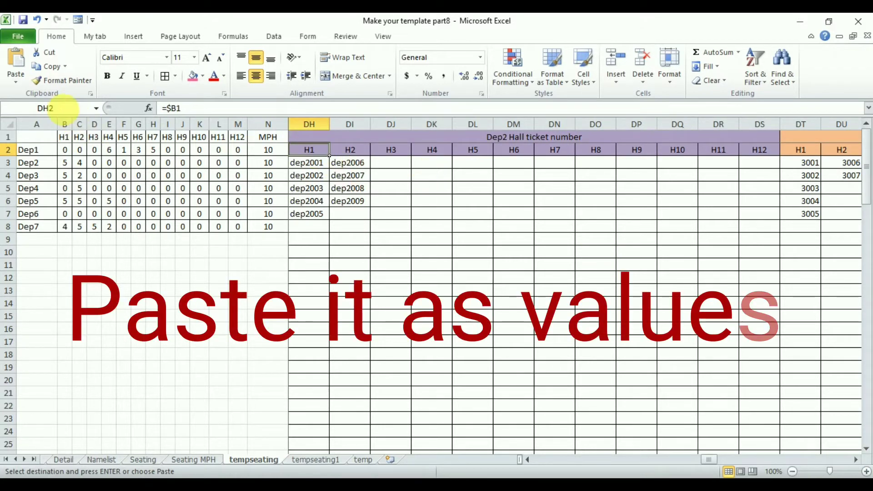
pyautogui.click(16, 80)
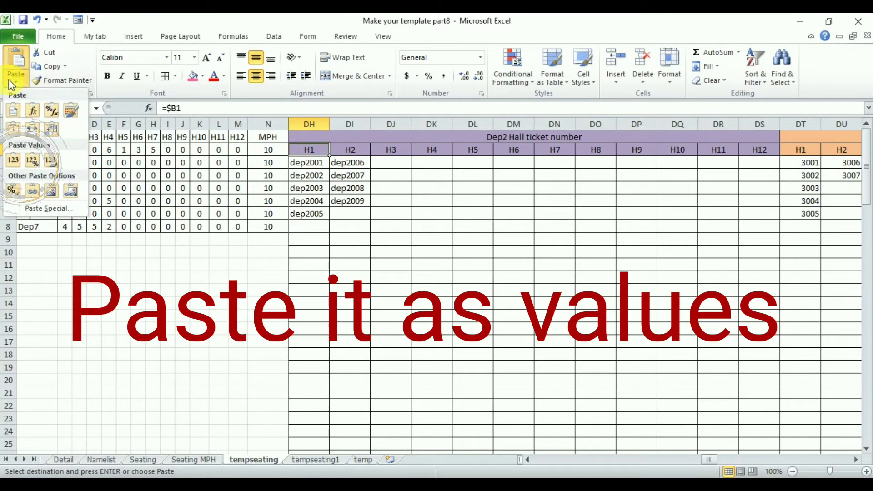
pyautogui.click(13, 157)
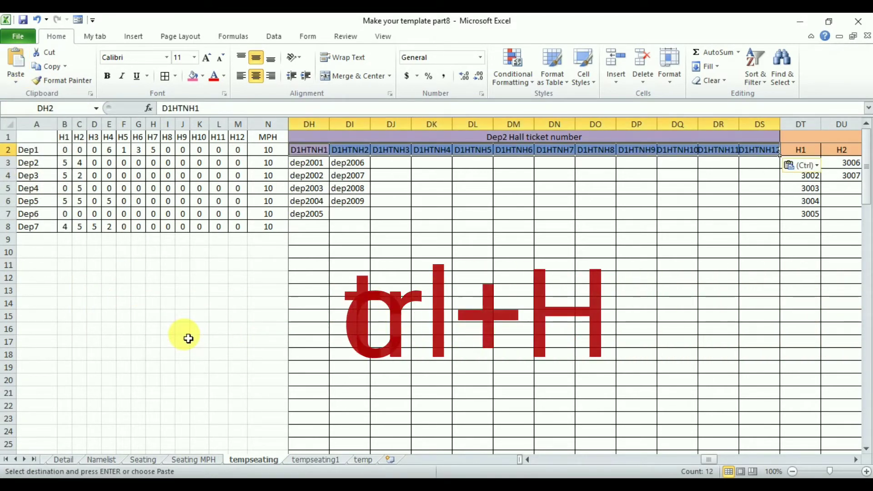
# Replace all occurrences of D1 with D2 in the Dep2 hall ticket headers in DH2:DS2
pyautogui.hotkey('ctrl', 'h')
pyautogui.click(178, 341)
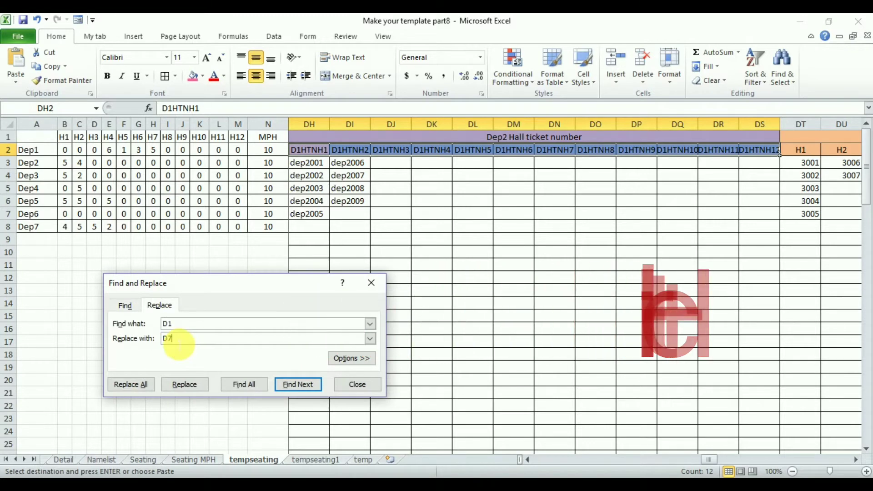
pyautogui.click(137, 385)
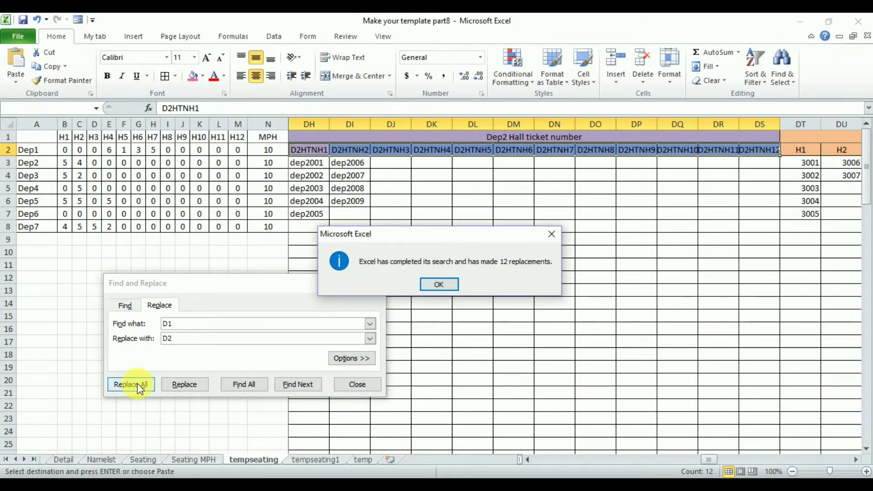
pyautogui.press('Return')
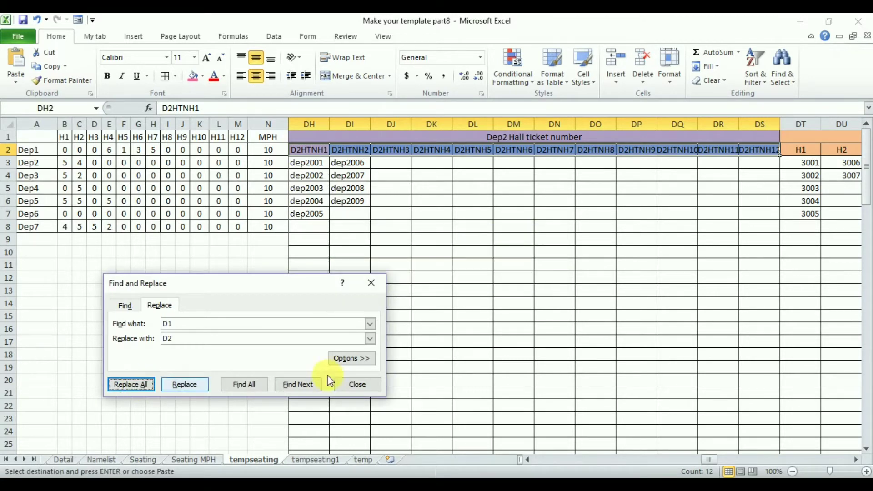
# Paste the copied Dep1 headers as values into the Dep3 hall ticket headers in DT2:EE2 and replace all D1 with D3
pyautogui.click(855, 460)
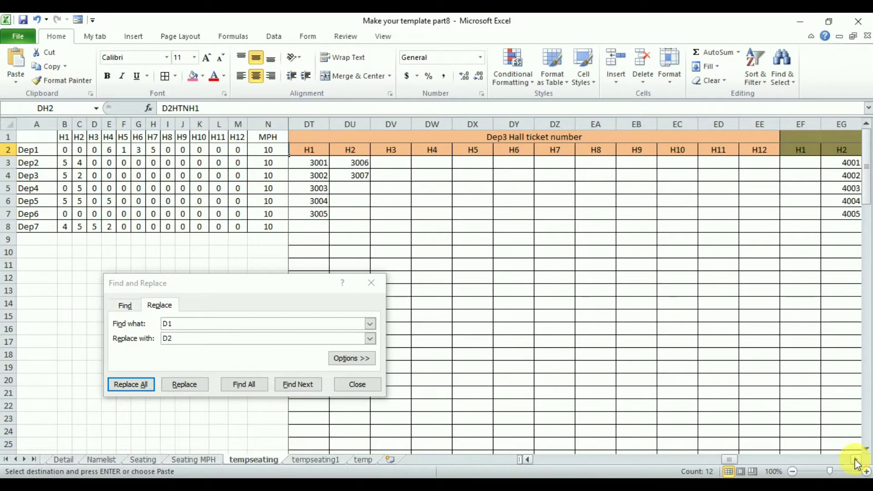
pyautogui.click(314, 154)
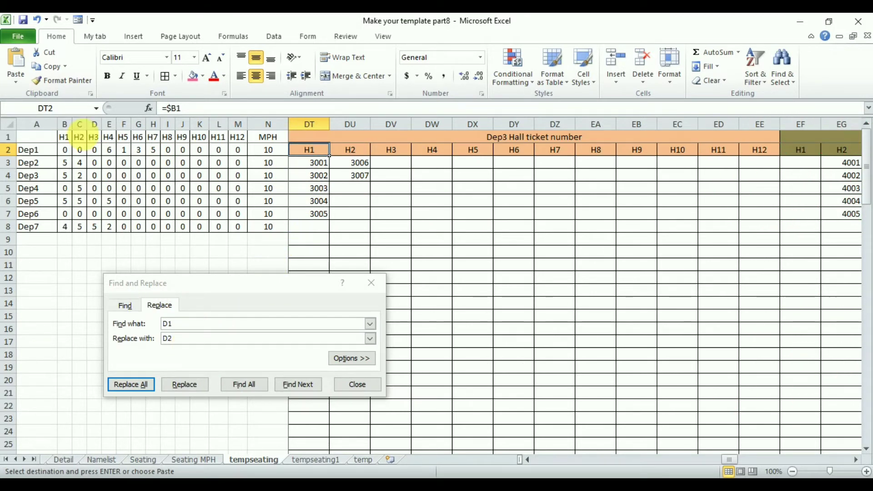
pyautogui.click(12, 85)
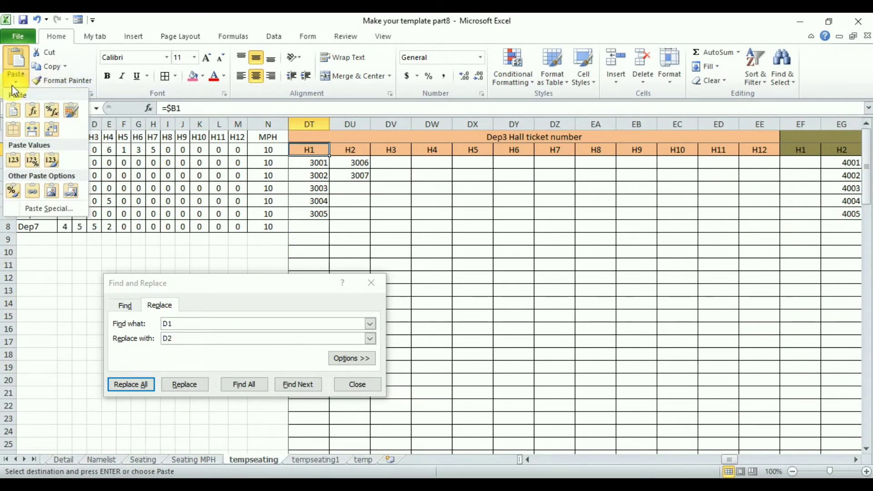
pyautogui.click(16, 168)
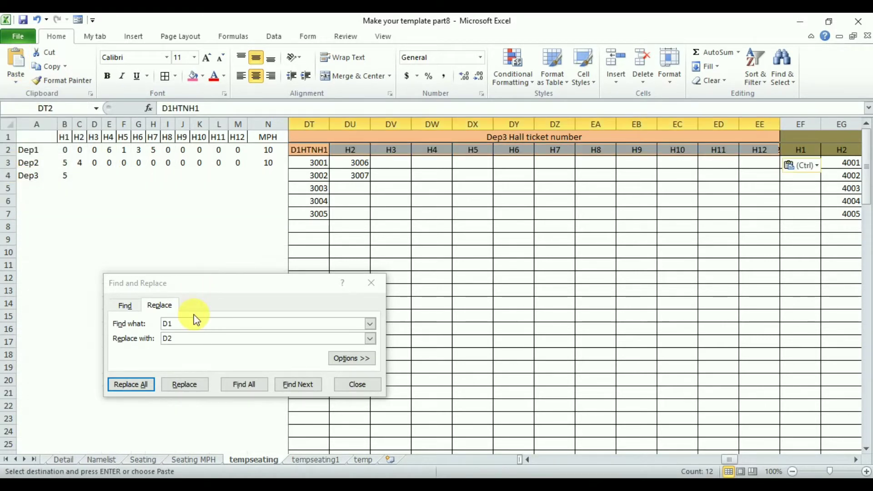
pyautogui.click(183, 342)
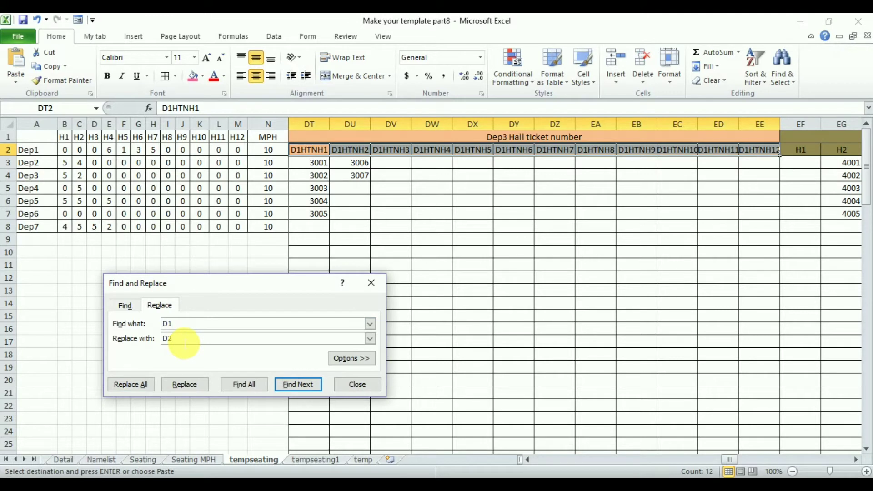
pyautogui.click(133, 386)
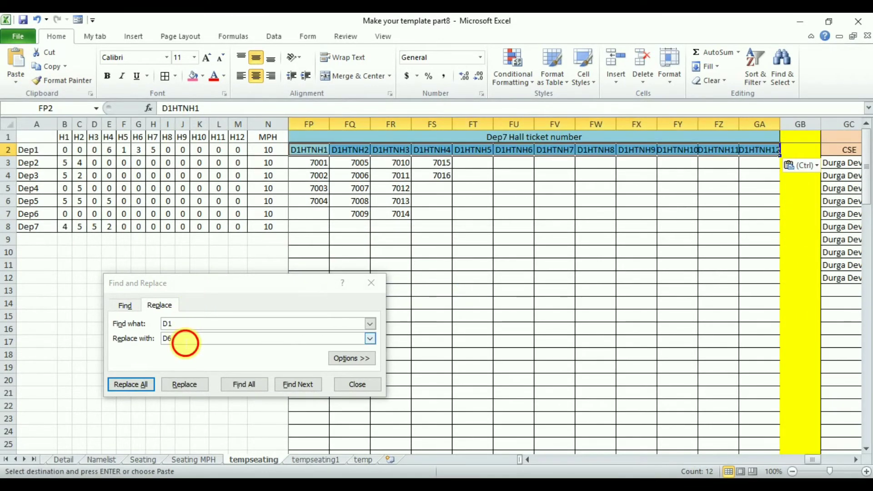
# Replace all occurrences of D1 with D7 in the Dep7 hall ticket headers in FP2:GA2 and close Find and Replace
pyautogui.click(184, 342)
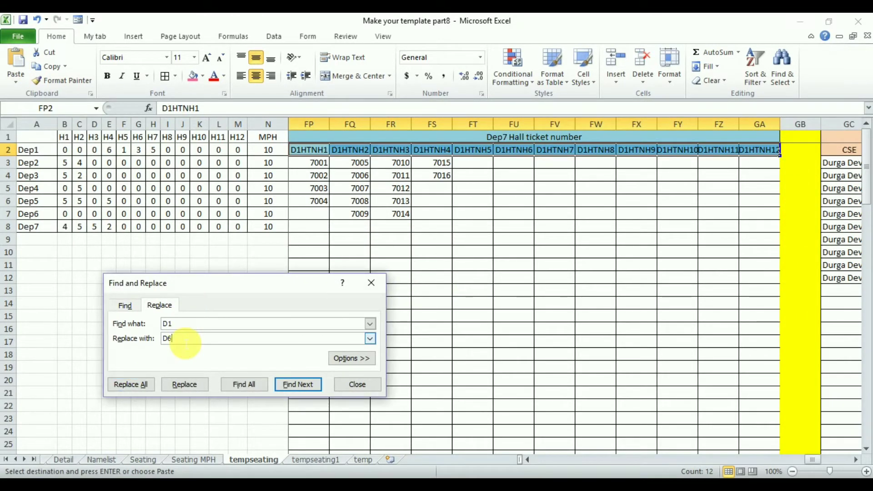
pyautogui.write('7')
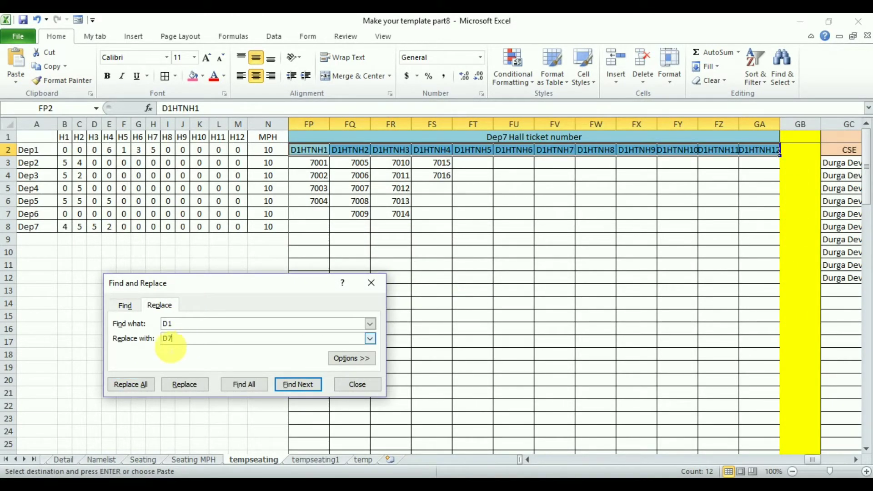
pyautogui.click(135, 384)
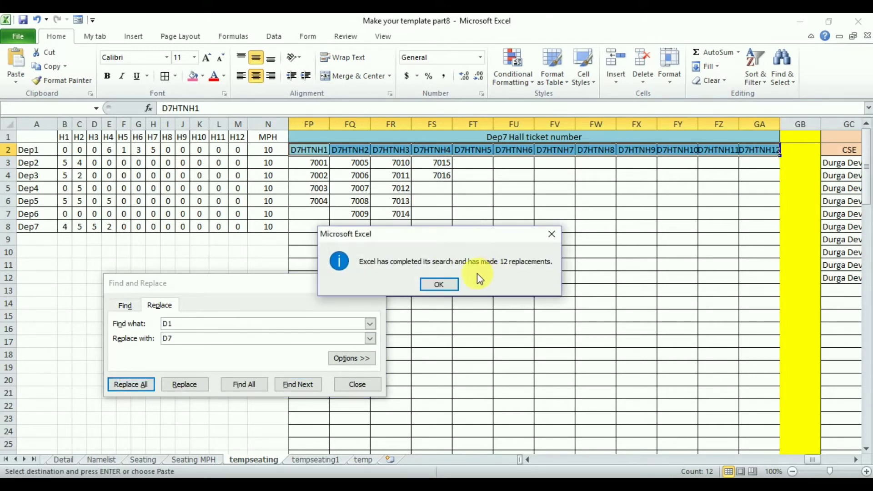
pyautogui.click(439, 287)
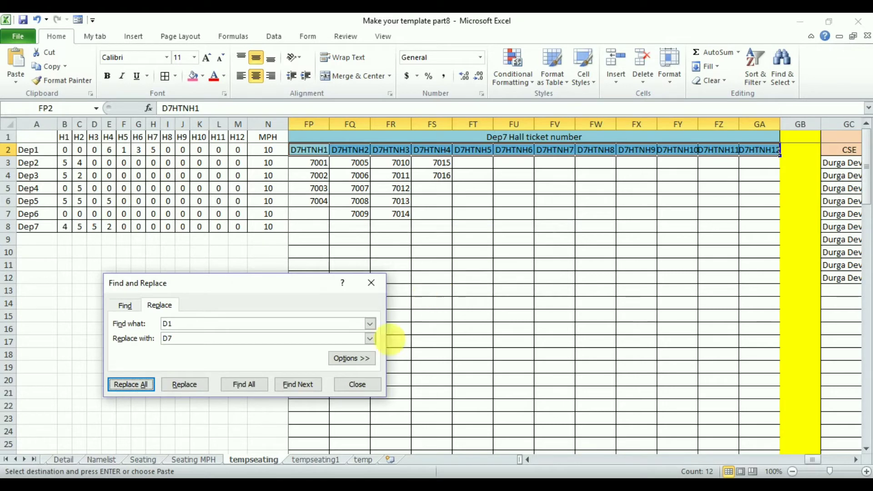
pyautogui.click(361, 384)
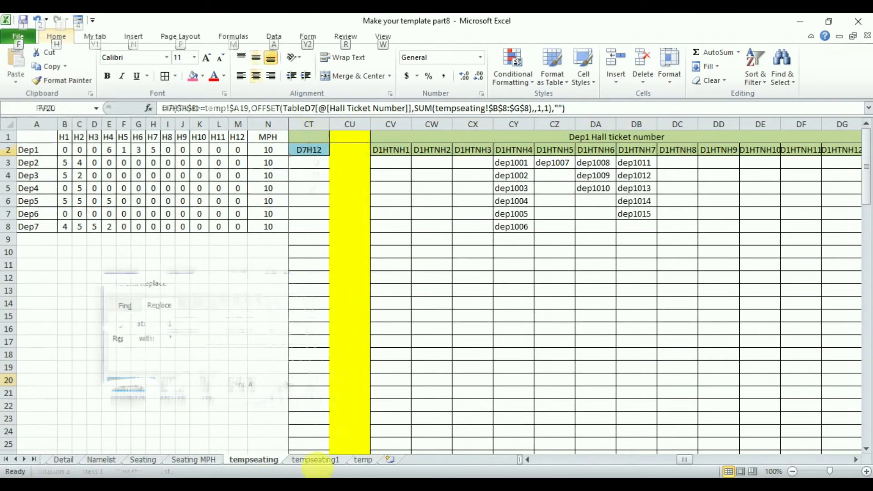
pyautogui.press('alt')
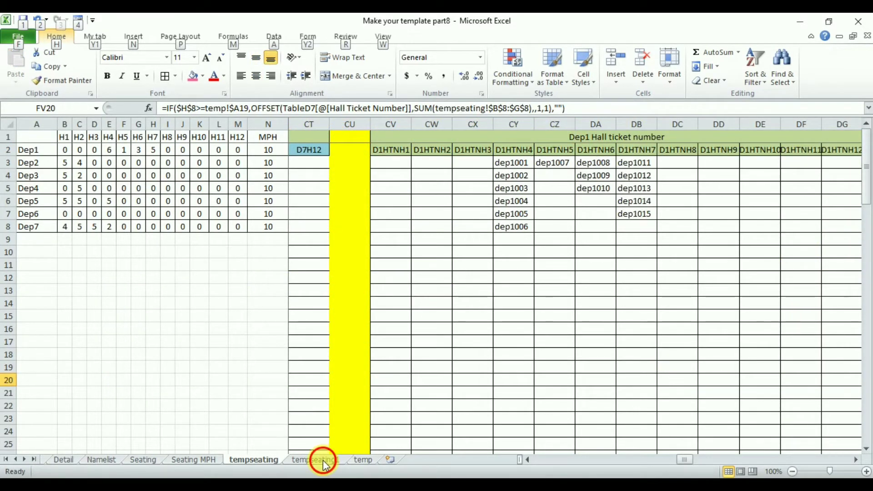
# On the tempseating1 sheet, change the Dep1 name header in P2 of the H1 block to D1H1
pyautogui.click(323, 462)
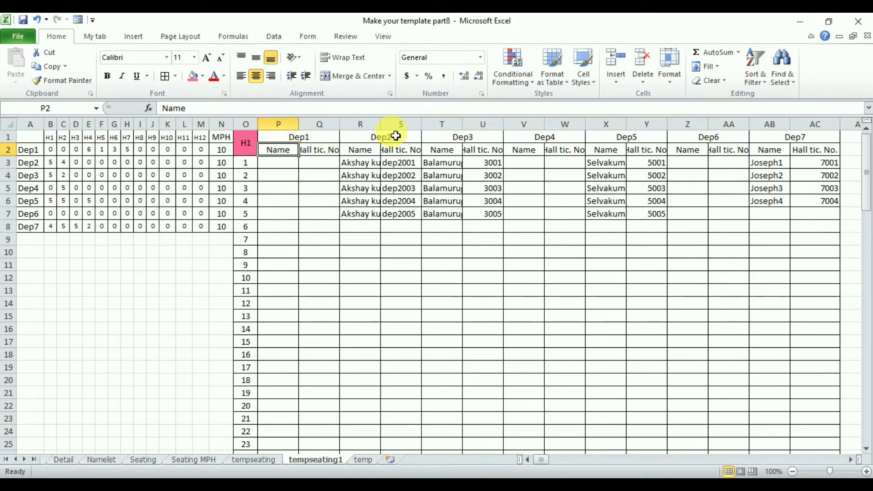
pyautogui.write('D1H1')
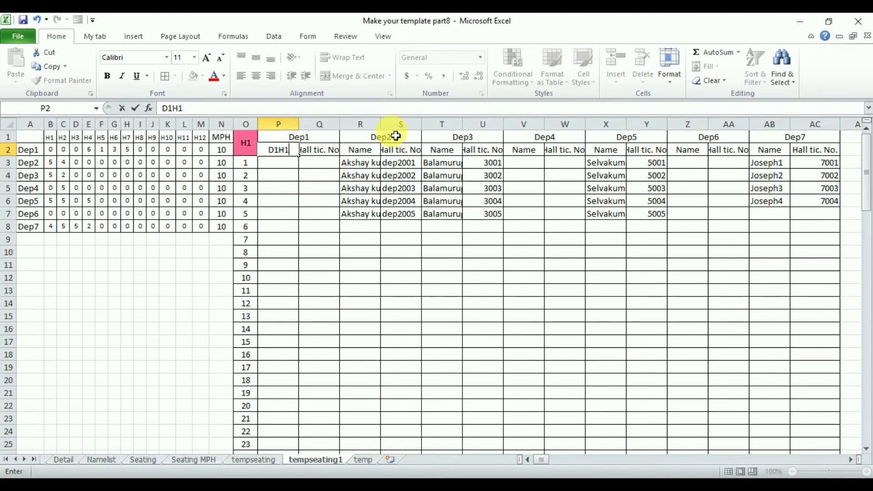
pyautogui.hotkey('ctrl', 'Return')
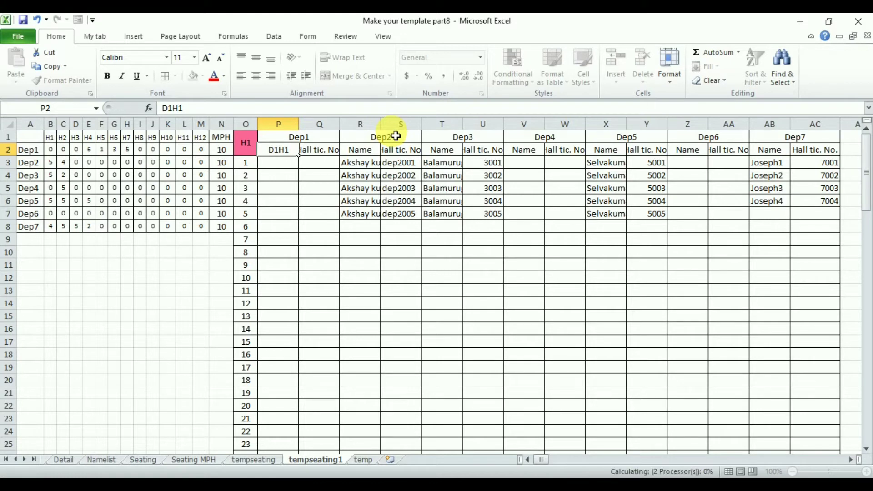
# Check the Dep1 hall ticket header on the tempseating sheet and enter D1HTNH1 in Q2 of tempseating1
pyautogui.press('Right')
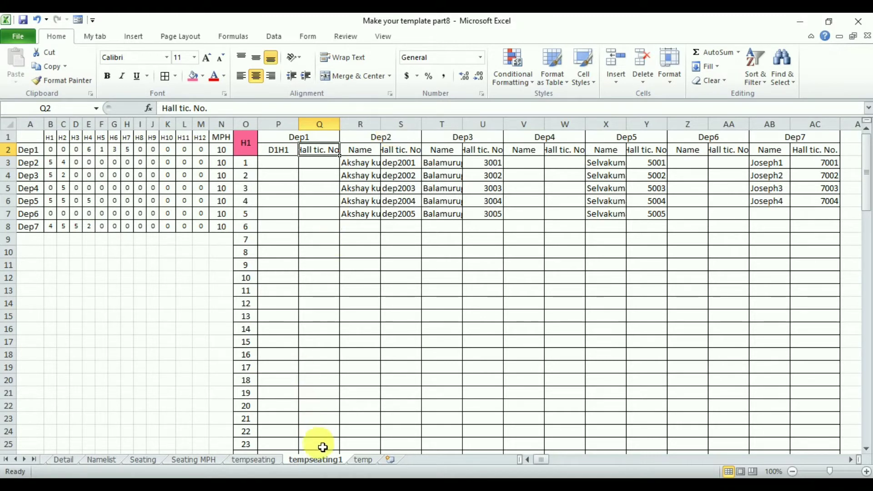
pyautogui.click(262, 461)
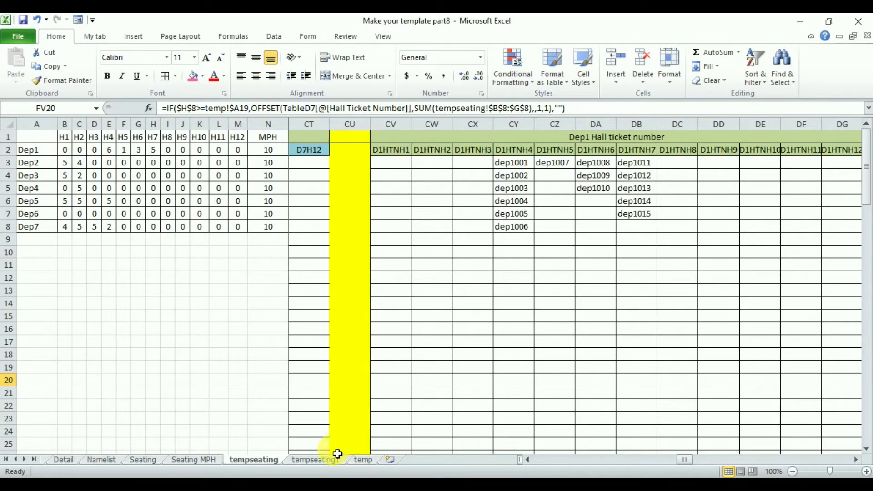
pyautogui.click(319, 461)
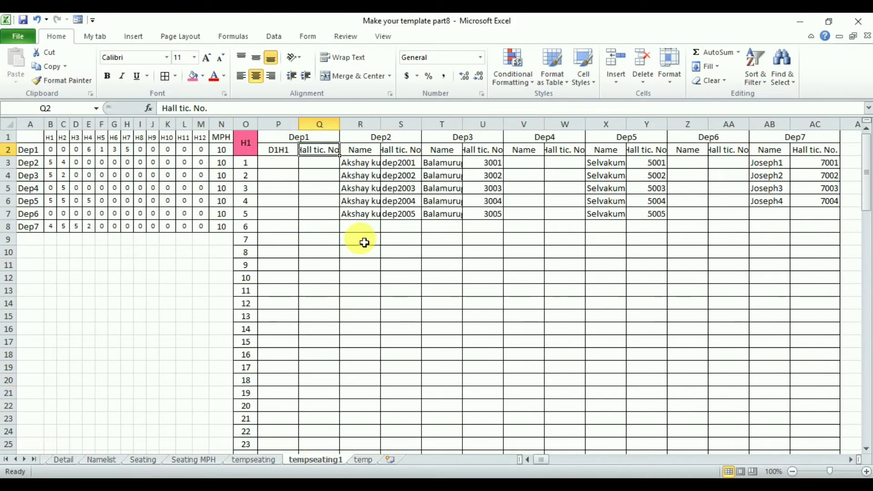
pyautogui.write('D')
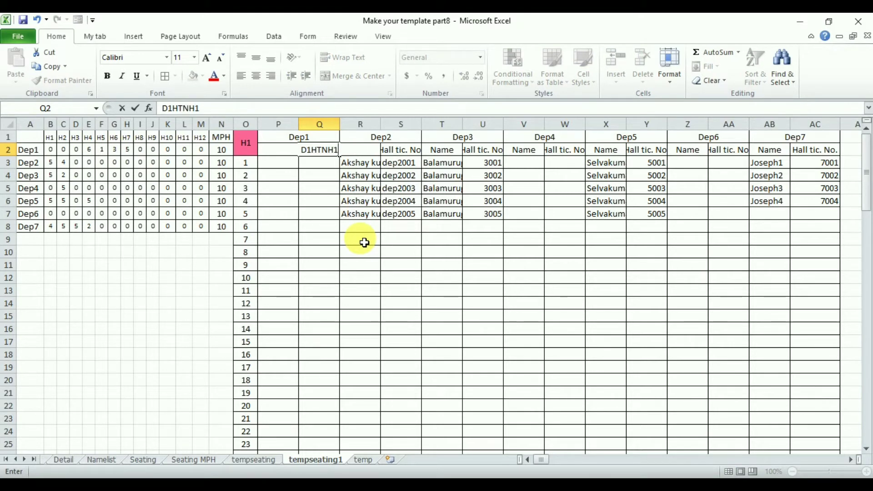
pyautogui.write('1HTNH1')
pyautogui.hotkey('ctrl', 'Return')
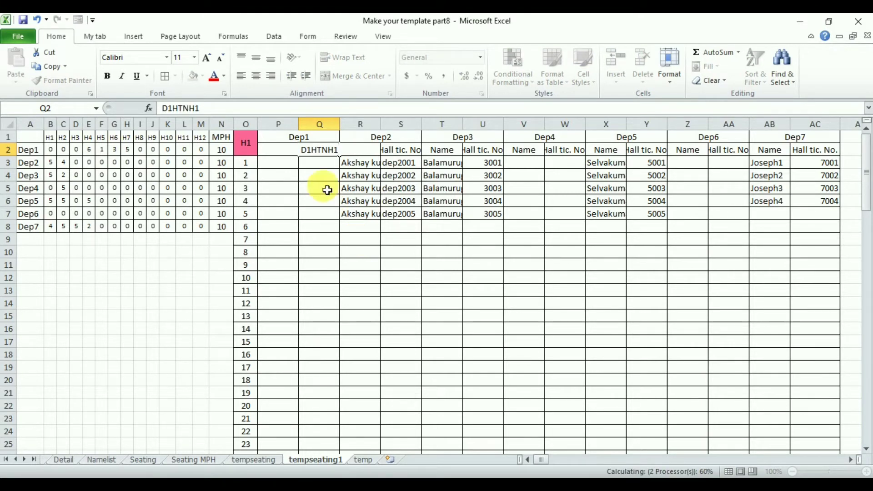
pyautogui.press('Return')
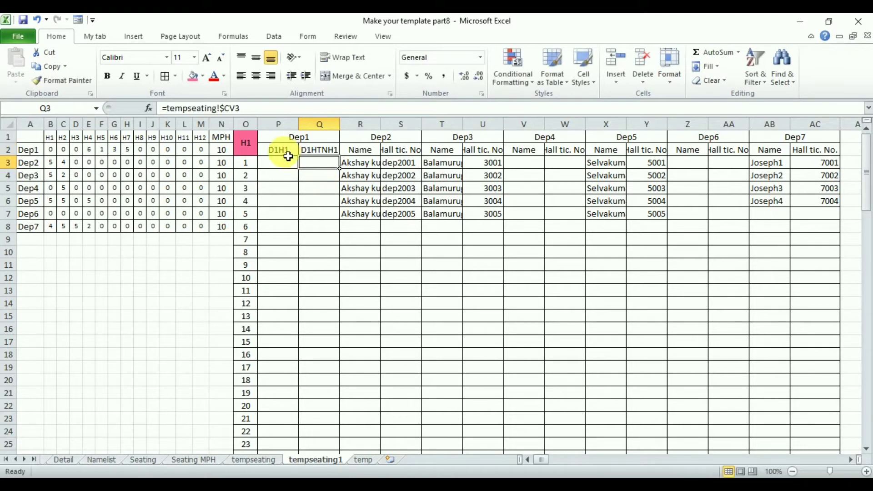
# Copy the D1H1 and D1HTNH1 headers from P2:Q2 into the Dep2 to Dep7 header cells in R2:AC2
pyautogui.moveTo(285, 155); pyautogui.dragTo(317, 155)
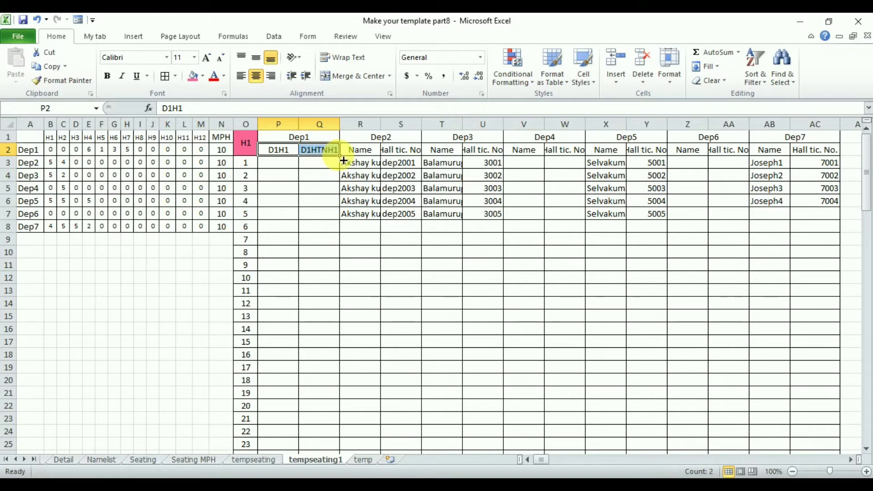
pyautogui.moveTo(343, 160)
pyautogui.mouseDown()
pyautogui.moveTo(414, 158)
pyautogui.moveTo(339, 155)
pyautogui.mouseUp()
pyautogui.hotkey('ctrl', 'c')
pyautogui.moveTo(366, 152); pyautogui.dragTo(396, 153)
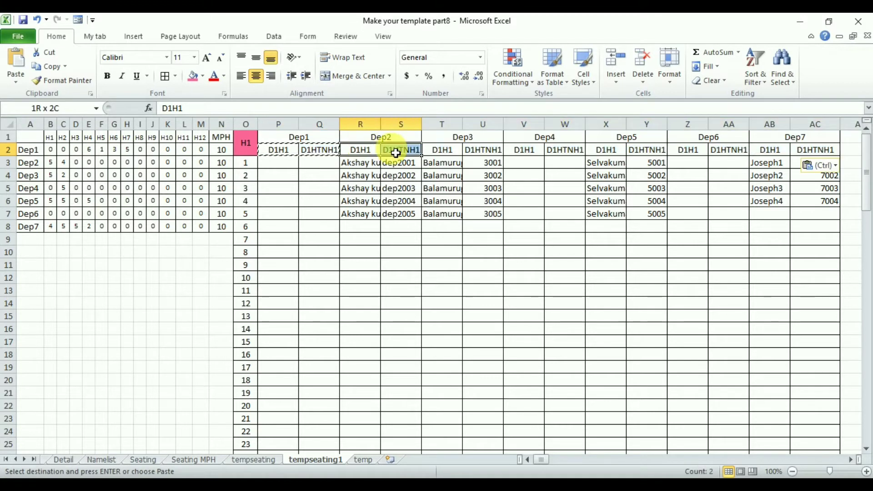
pyautogui.hotkey('ctrl', 'v')
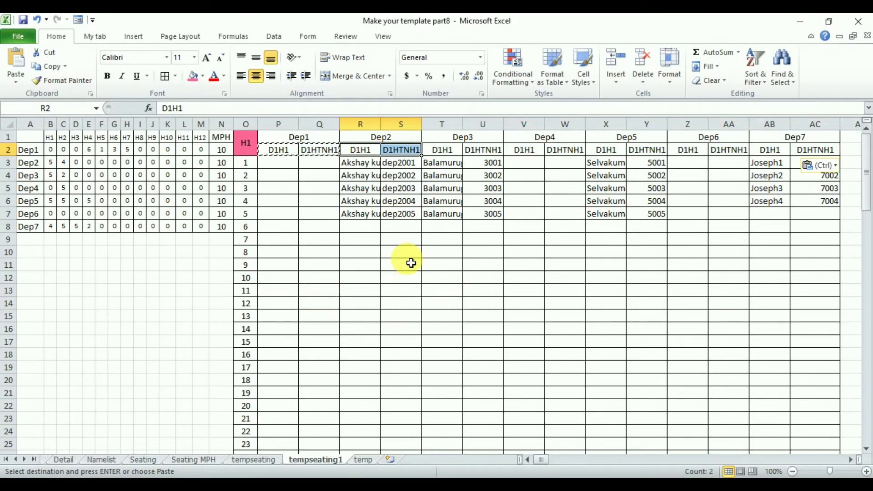
# Replace all occurrences of D1 with D2 in the Dep2 headers R2:S2 of the H1 block
pyautogui.hotkey('ctrl', 'h')
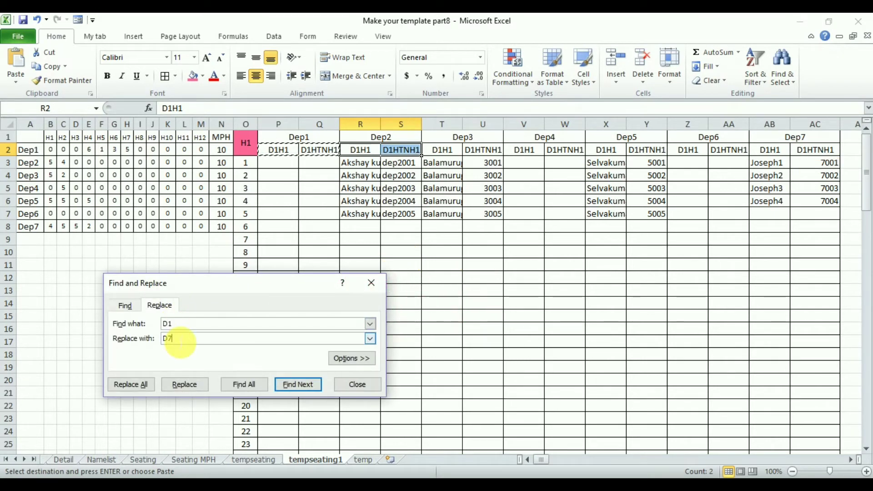
pyautogui.click(145, 386)
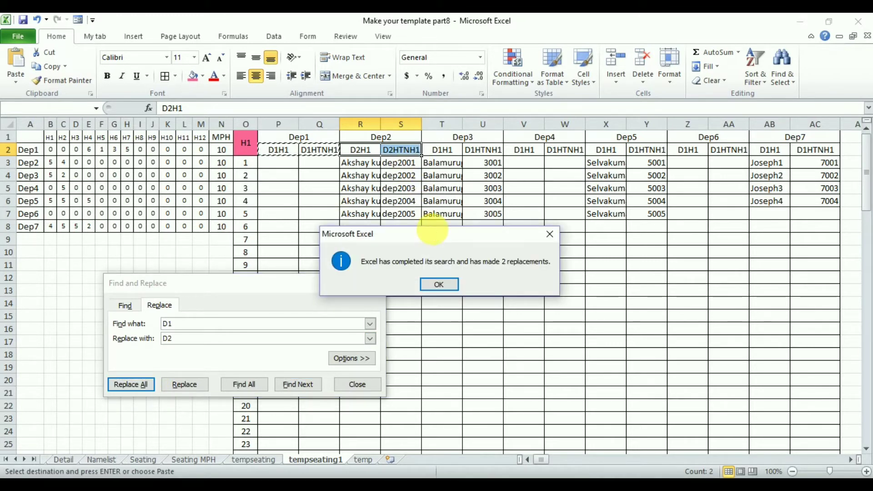
pyautogui.press('Return')
# Replace all occurrences of D1 with D3 in the Dep3 headers T2:U2 of the H1 block
pyautogui.moveTo(450, 150); pyautogui.dragTo(482, 155)
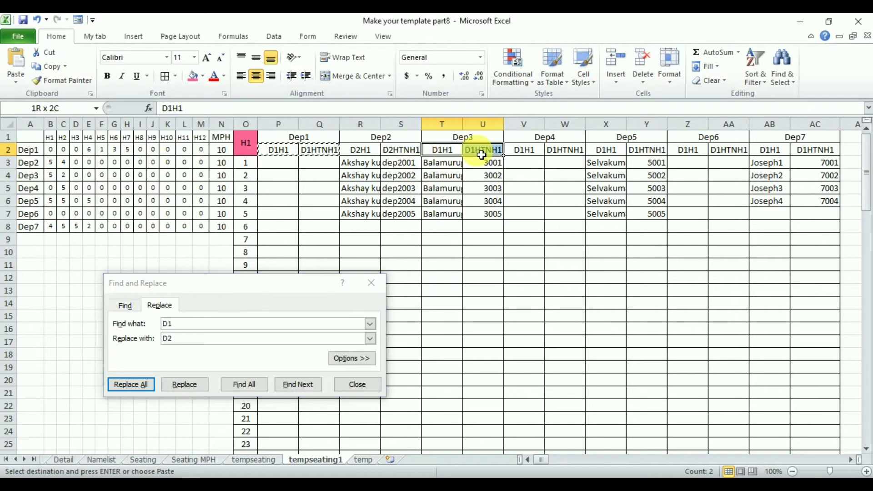
pyautogui.click(181, 341)
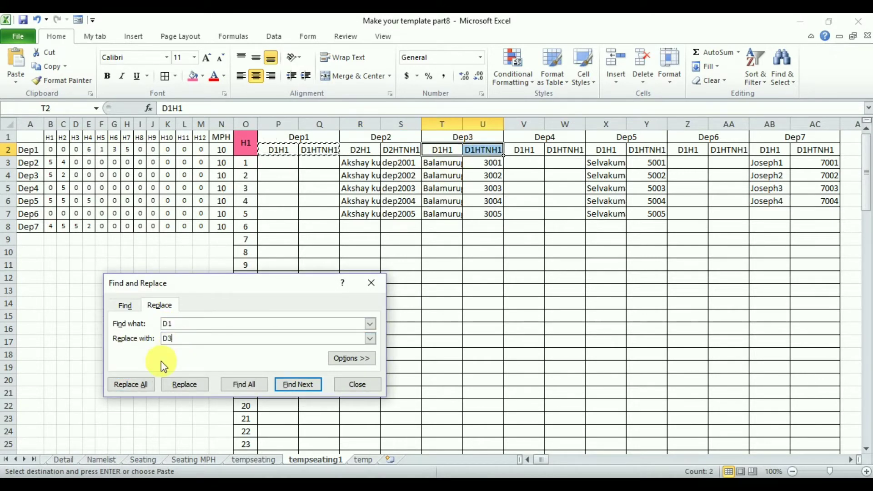
pyautogui.click(139, 380)
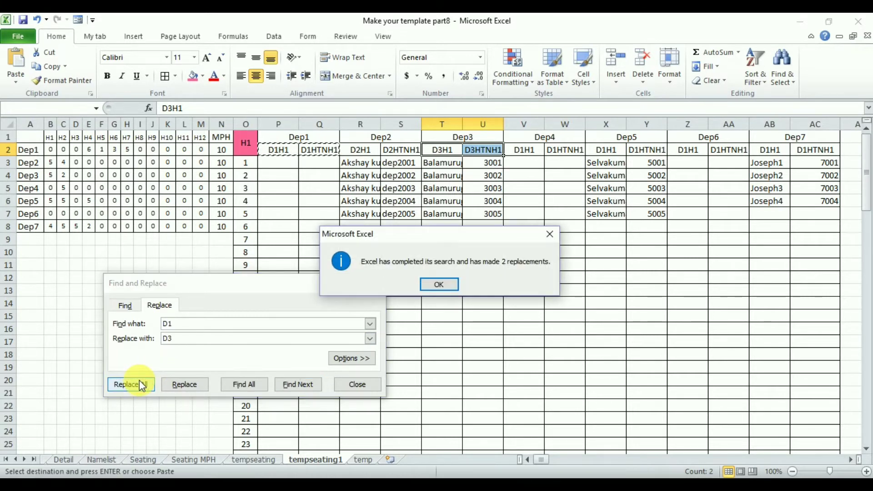
pyautogui.press('Return')
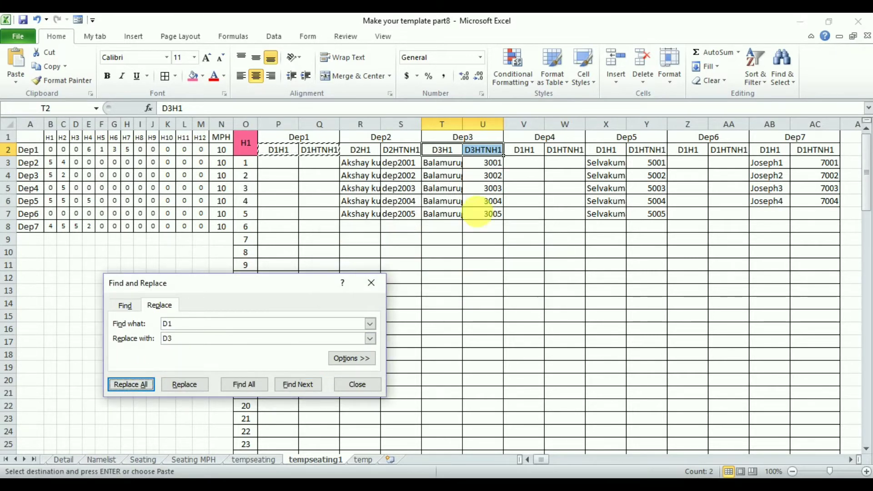
# Replace D1 with D4 in the Dep4 headers V2:W2 of the H1 block
pyautogui.click(544, 156)
pyautogui.moveTo(545, 156); pyautogui.dragTo(552, 156)
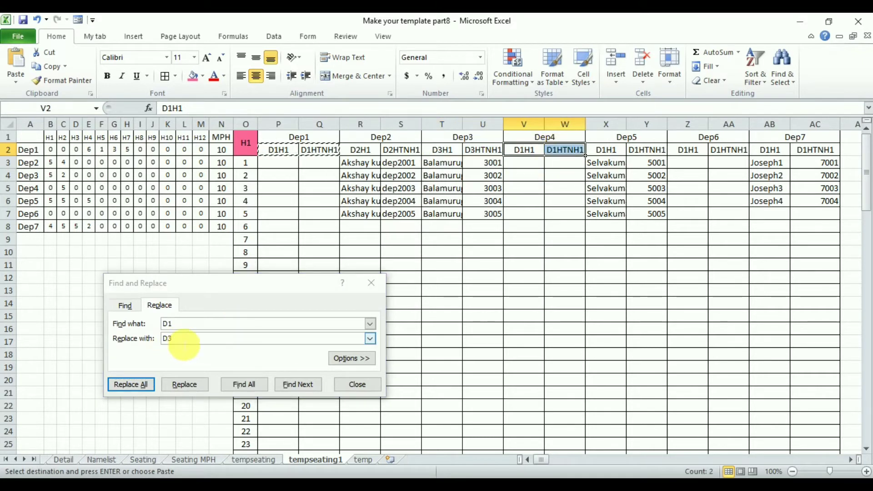
pyautogui.click(184, 344)
# Copy the H1 block's headers P2:AC2 into the H2 block's header row starting at AF2
pyautogui.moveTo(292, 152); pyautogui.dragTo(813, 155)
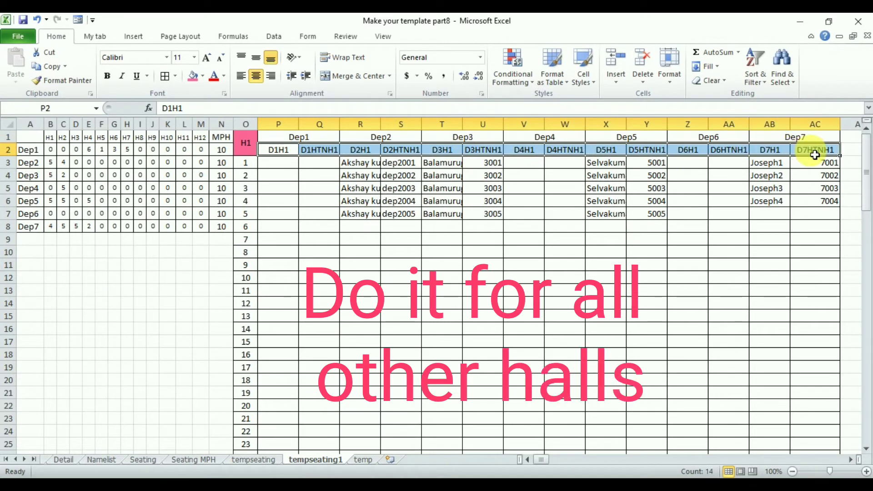
pyautogui.hotkey('ctrl', 'c')
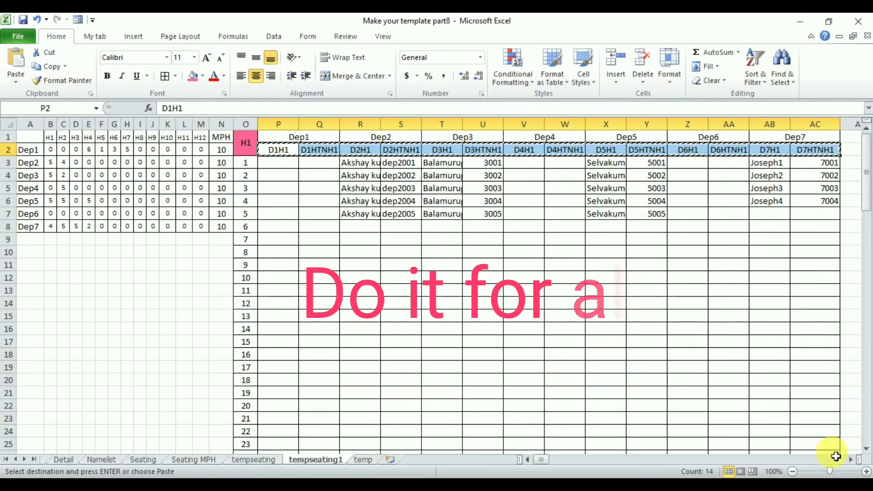
pyautogui.moveTo(848, 458); pyautogui.dragTo(849, 460)
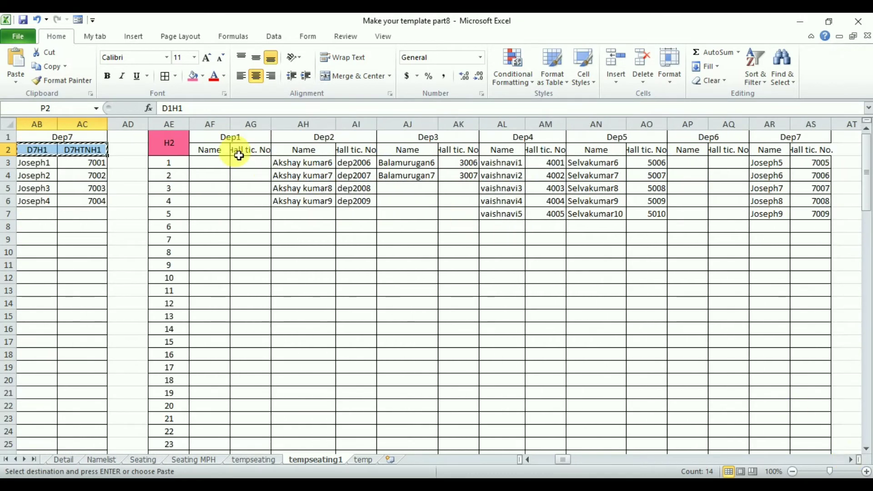
pyautogui.click(210, 155)
pyautogui.hotkey('ctrl', 'v')
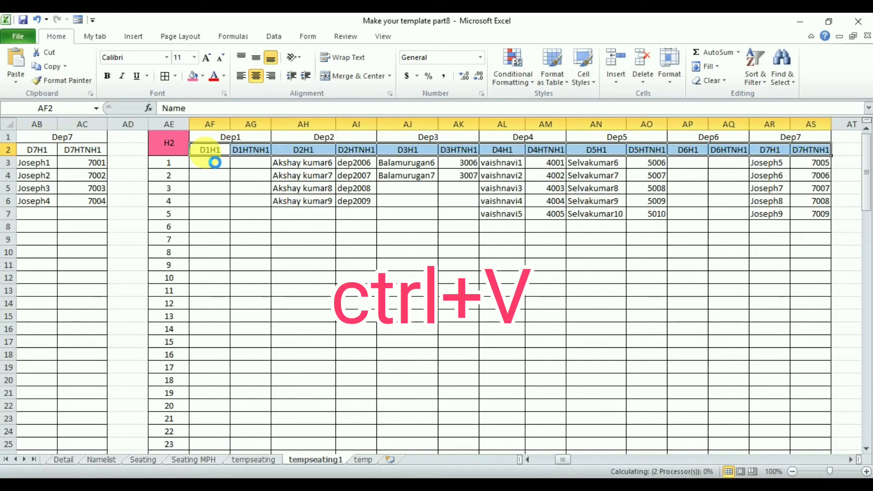
# Replace all occurrences of H1 with H2 in the H2 block's headers AF2:AS2
pyautogui.hotkey('ctrl', 'h')
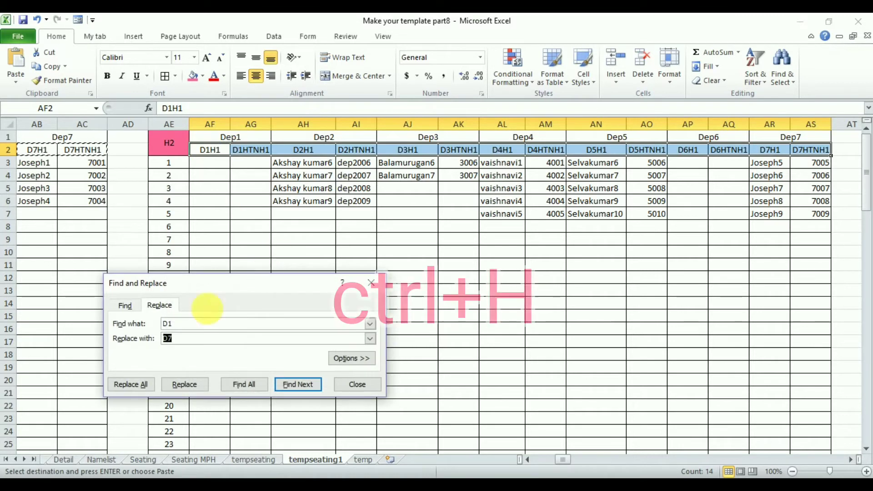
pyautogui.moveTo(181, 328); pyautogui.dragTo(150, 327)
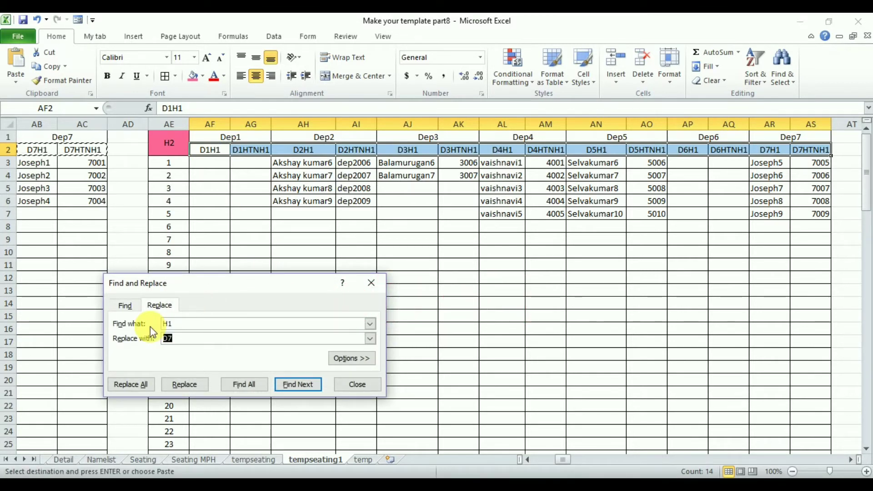
pyautogui.write('H2')
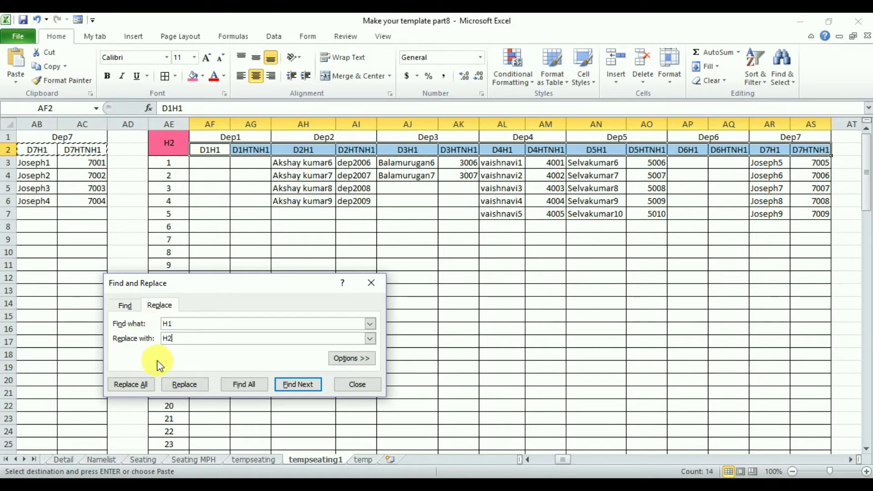
pyautogui.click(137, 385)
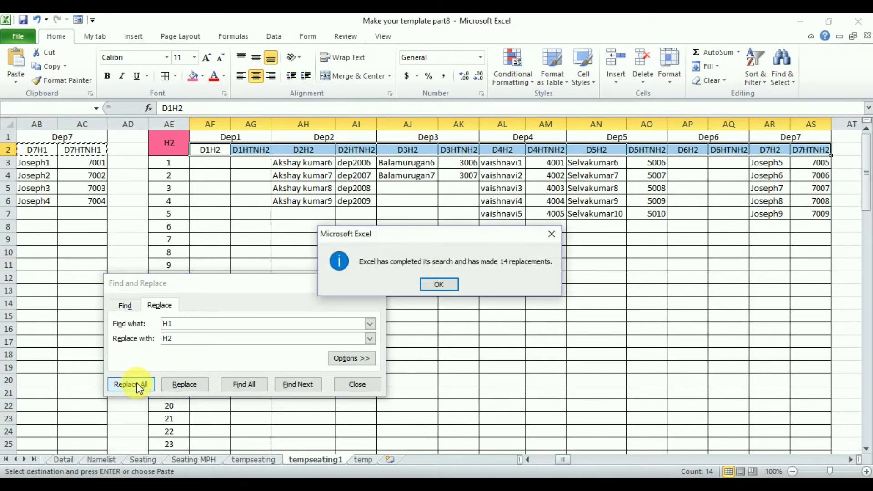
# Replace all occurrences of H1 with H12 in the H12 block's headers GJ2:GW2
pyautogui.click(702, 344)
pyautogui.press('BackSpace')
pyautogui.write('2')
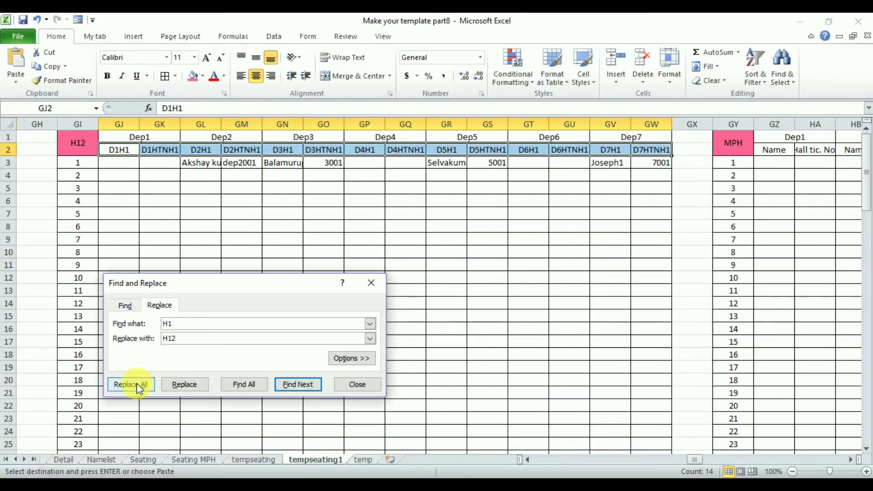
pyautogui.click(138, 384)
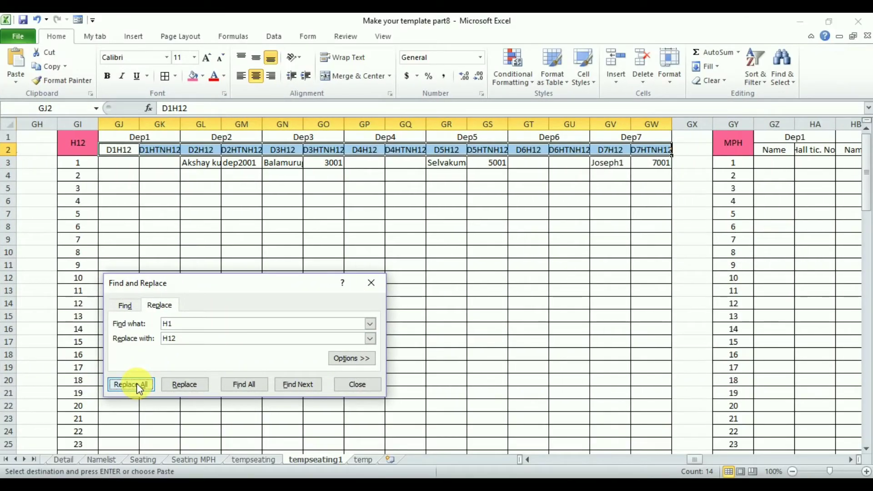
pyautogui.click(440, 284)
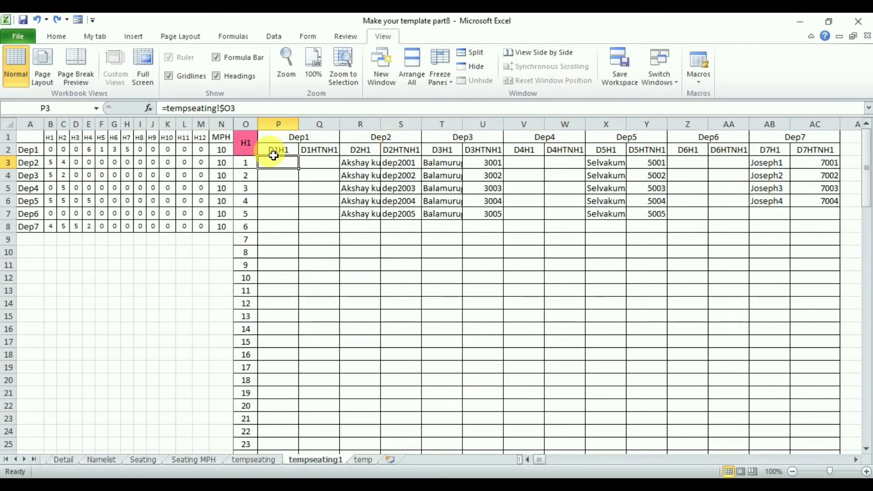
# Compare the D1H1 header on the tempseating sheet with the matching header in P2 of tempseating1
pyautogui.click(255, 460)
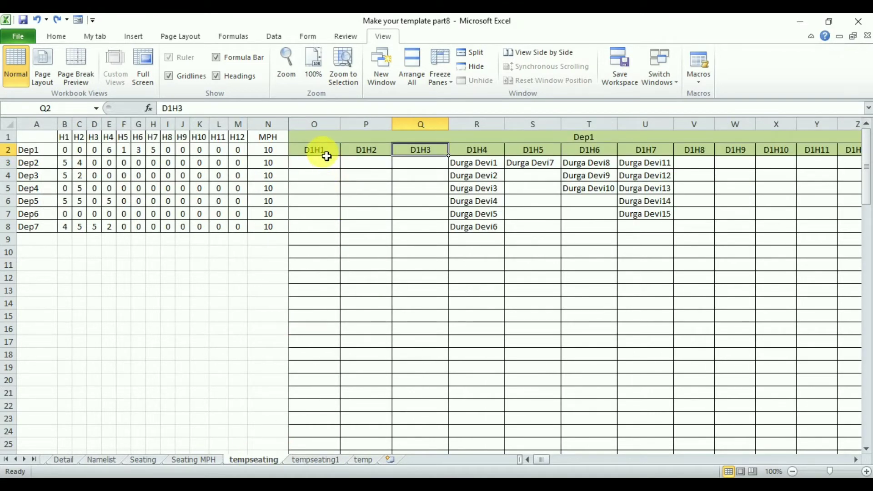
pyautogui.click(317, 460)
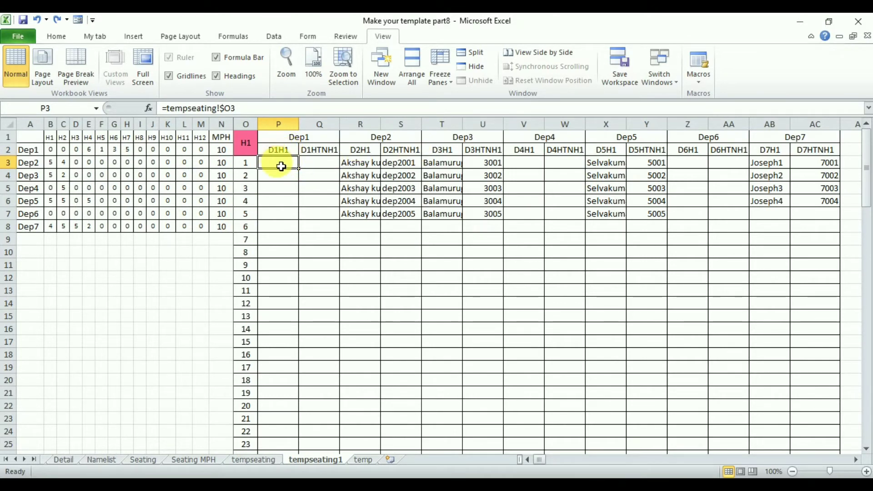
pyautogui.click(283, 151)
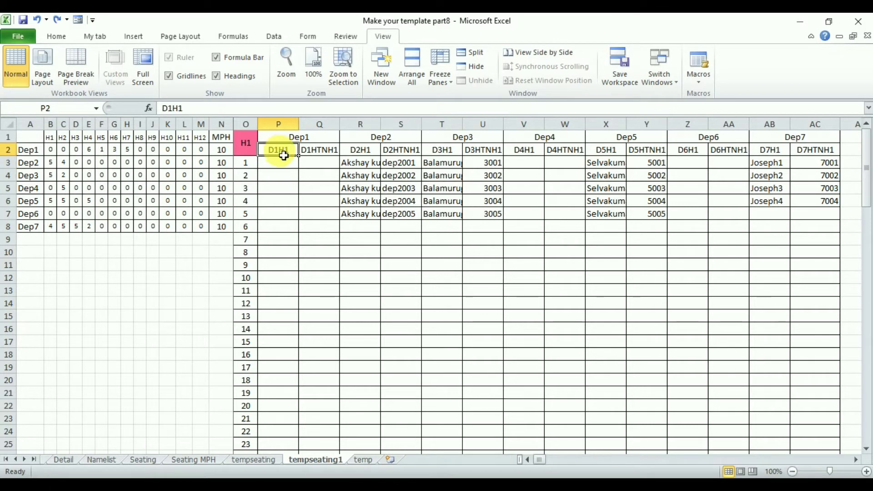
pyautogui.click(255, 460)
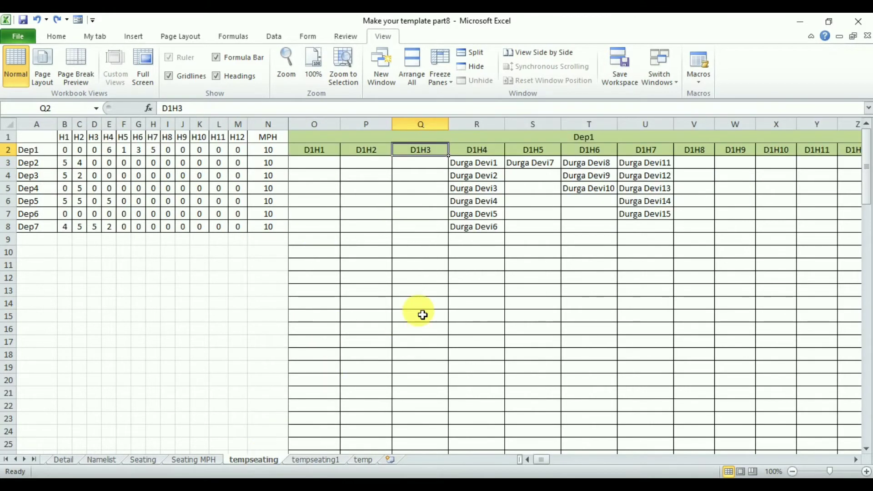
# Find all cells containing D1H1 on the tempseating sheet and review the list of matches
pyautogui.click(55, 37)
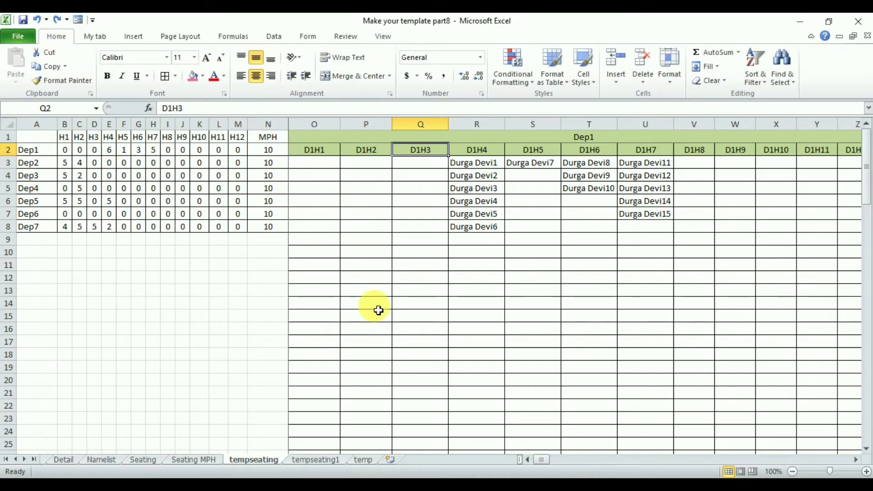
pyautogui.click(779, 78)
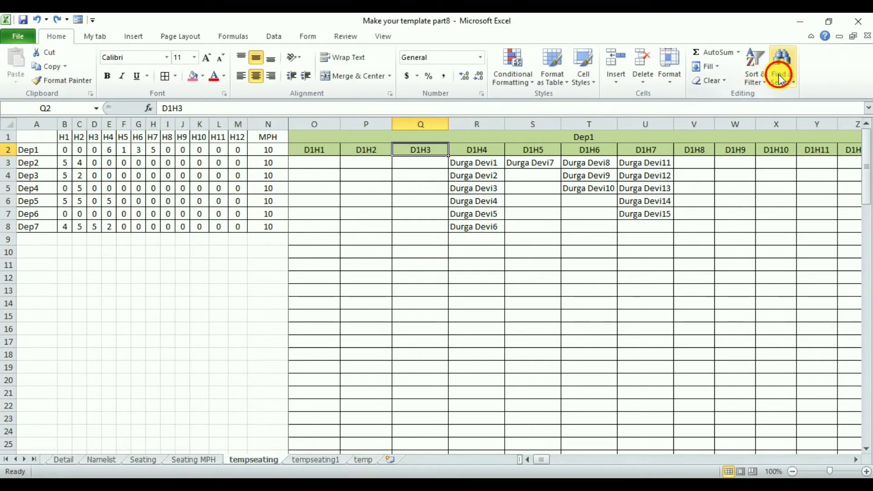
pyautogui.click(784, 95)
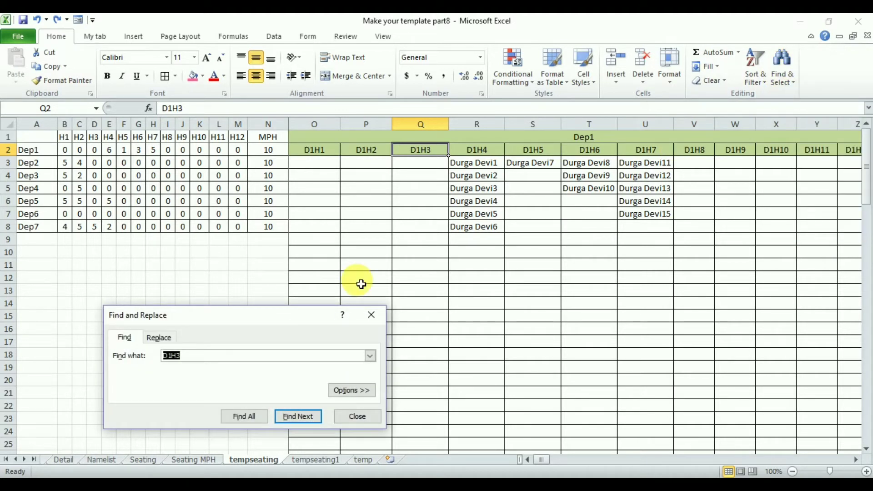
pyautogui.click(197, 360)
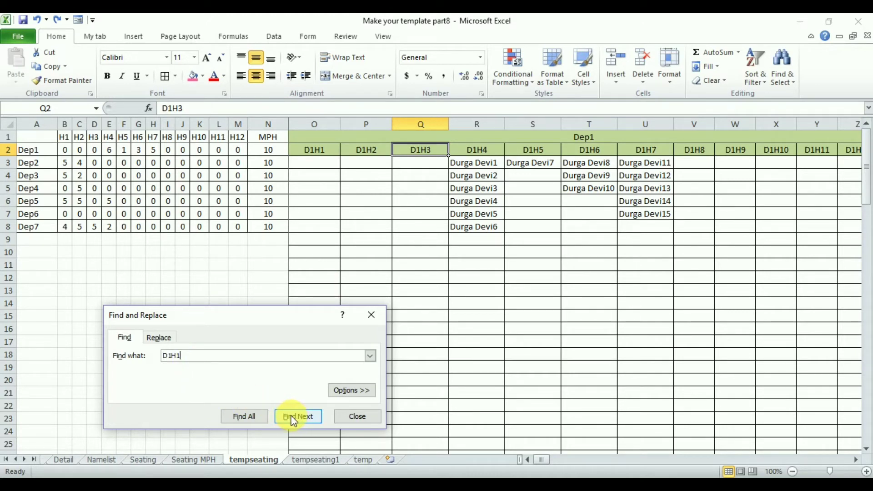
pyautogui.click(245, 416)
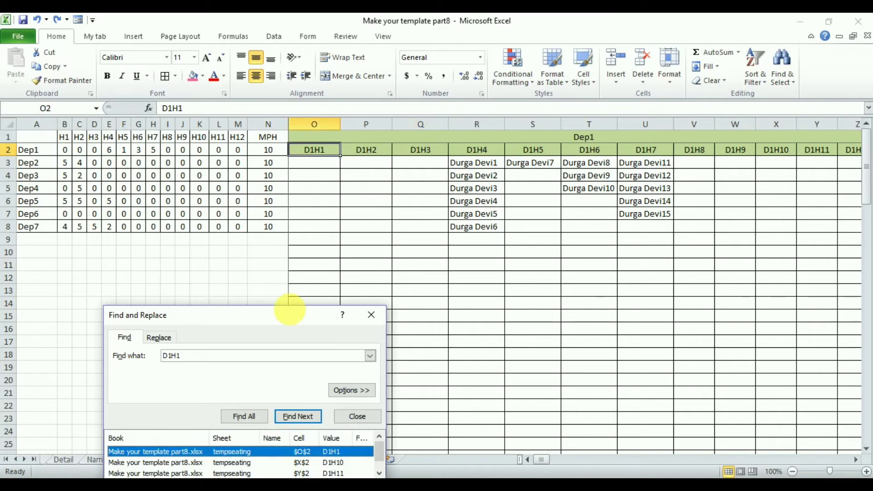
pyautogui.moveTo(289, 314); pyautogui.dragTo(289, 247)
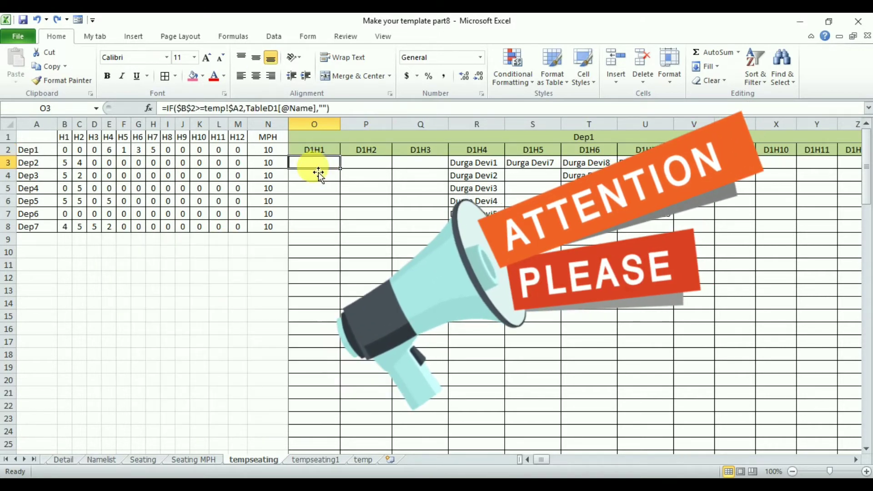
# Start a MATCH formula in P3 of the tempseating1 sheet, using header P2 as the lookup value
pyautogui.click(321, 459)
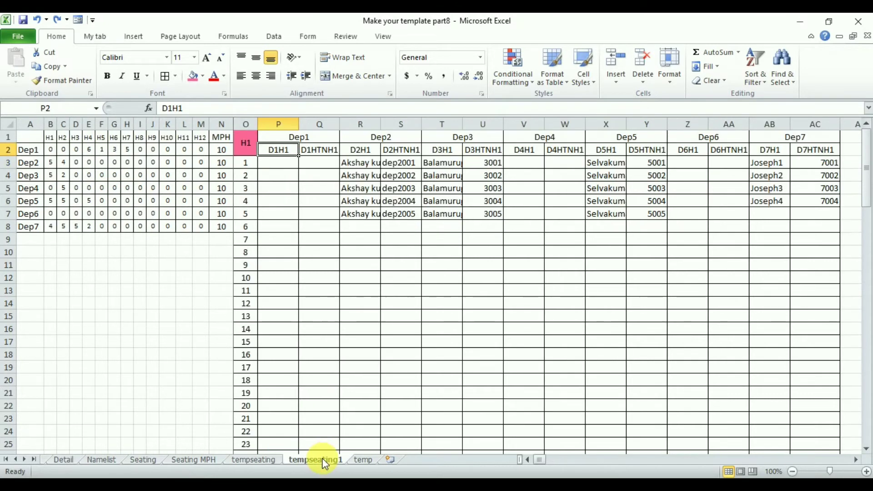
pyautogui.click(279, 167)
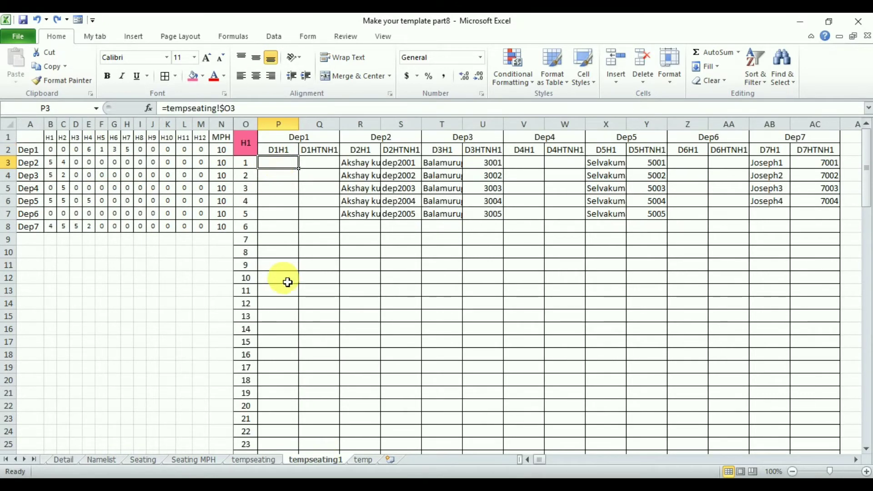
pyautogui.write('=ma')
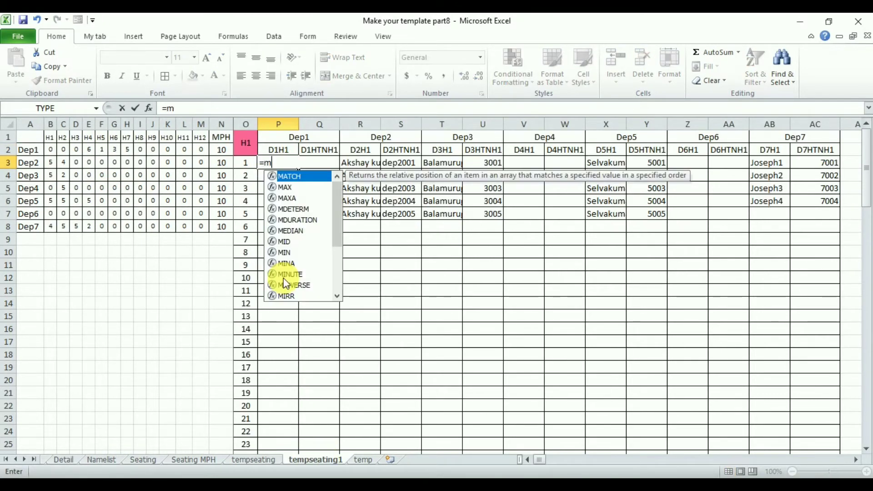
pyautogui.doubleClick(293, 178)
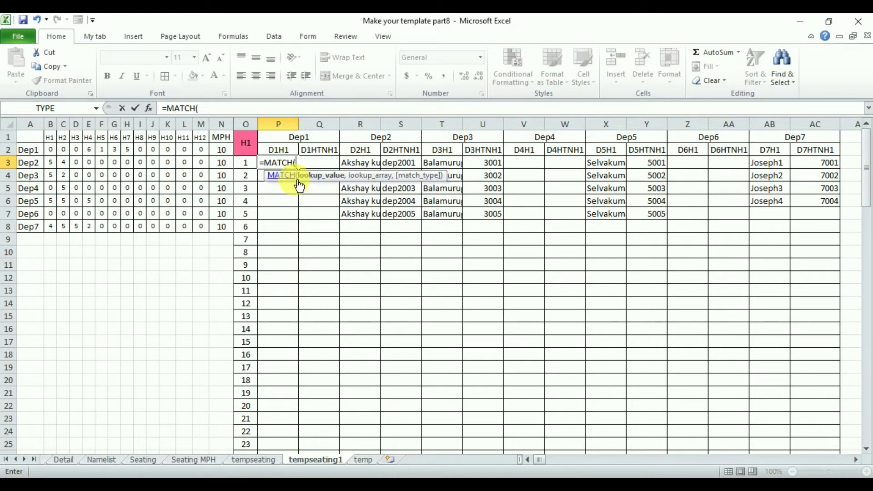
pyautogui.click(285, 154)
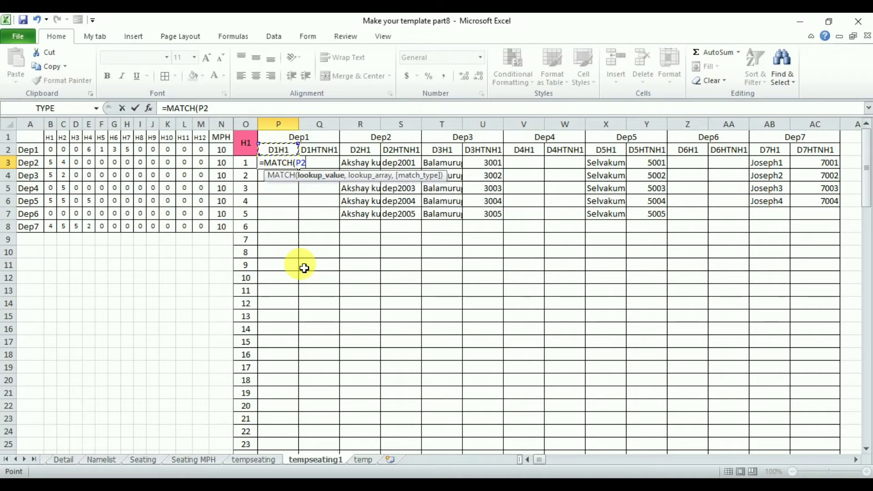
pyautogui.write(',')
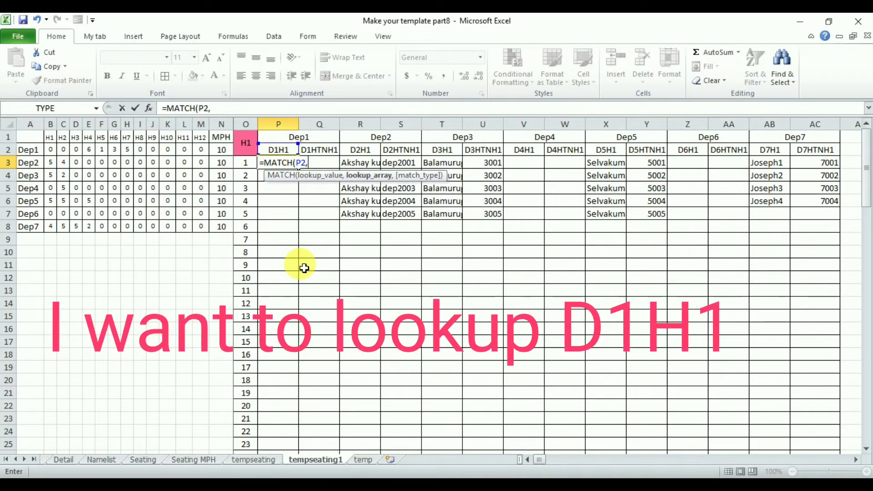
# Complete P3's MATCH with row 2 of tempseating as the lookup array and exact match (0), and centre the cell horizontally
pyautogui.click(253, 460)
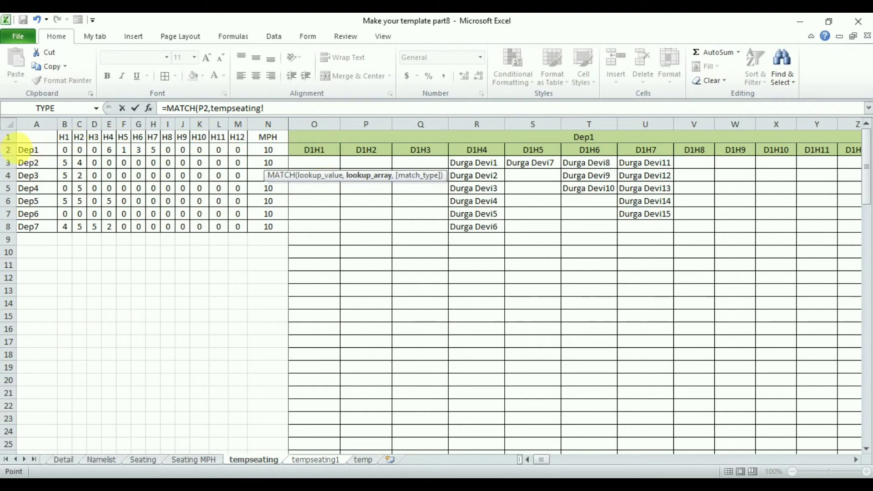
pyautogui.click(9, 149)
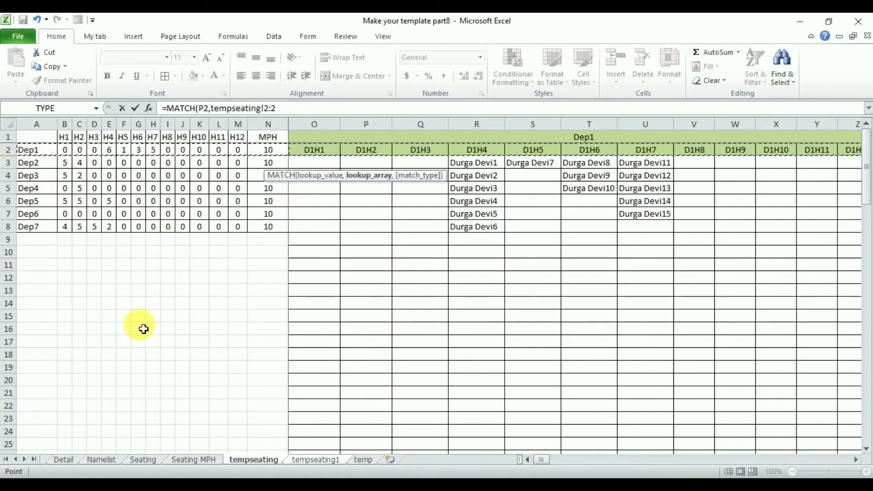
pyautogui.write(',')
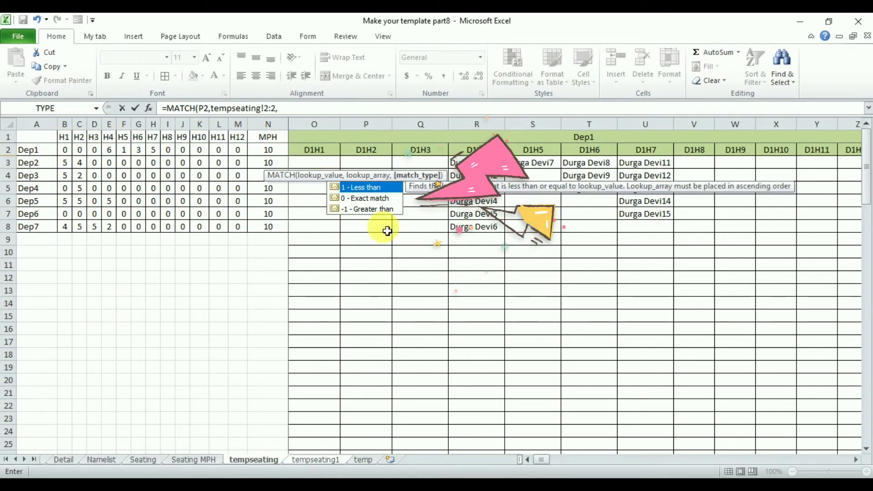
pyautogui.click(368, 199)
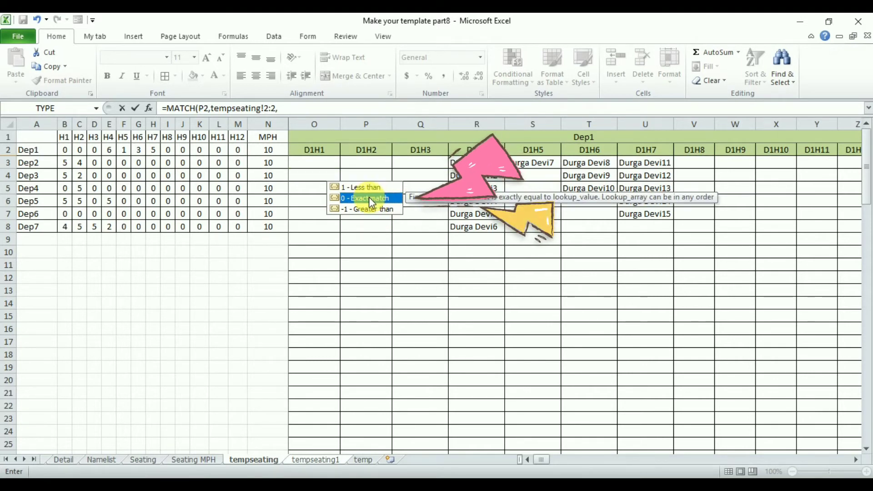
pyautogui.doubleClick(369, 199)
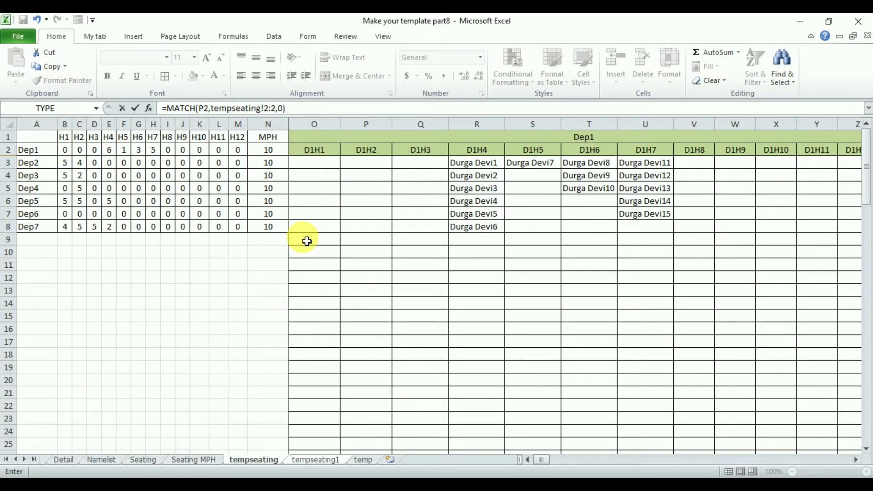
pyautogui.press('Return')
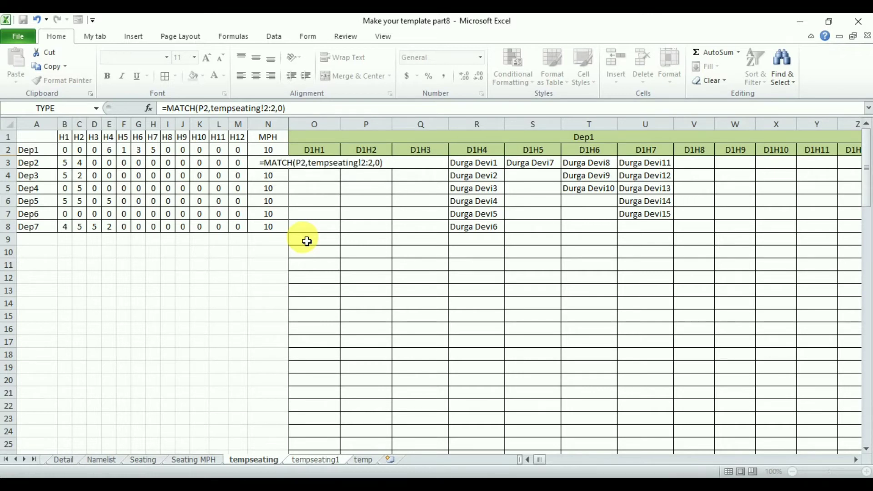
pyautogui.hotkey('ctrl', 'pagedown')
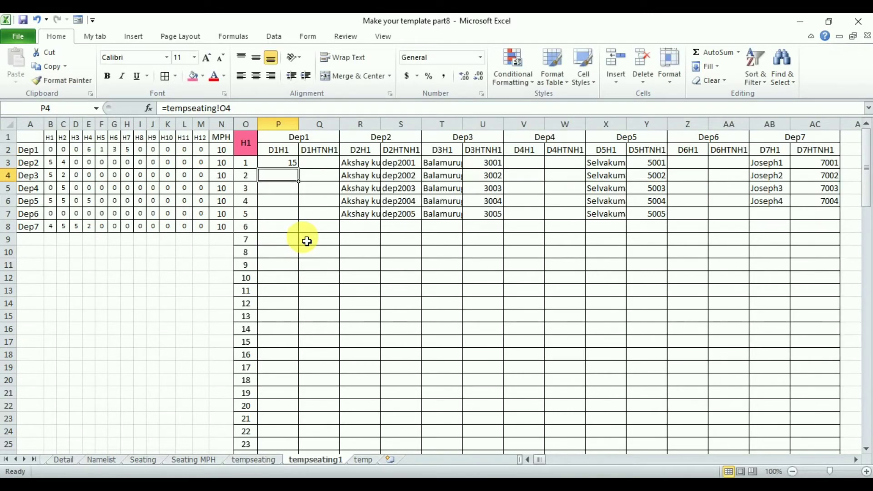
pyautogui.click(283, 165)
pyautogui.click(258, 76)
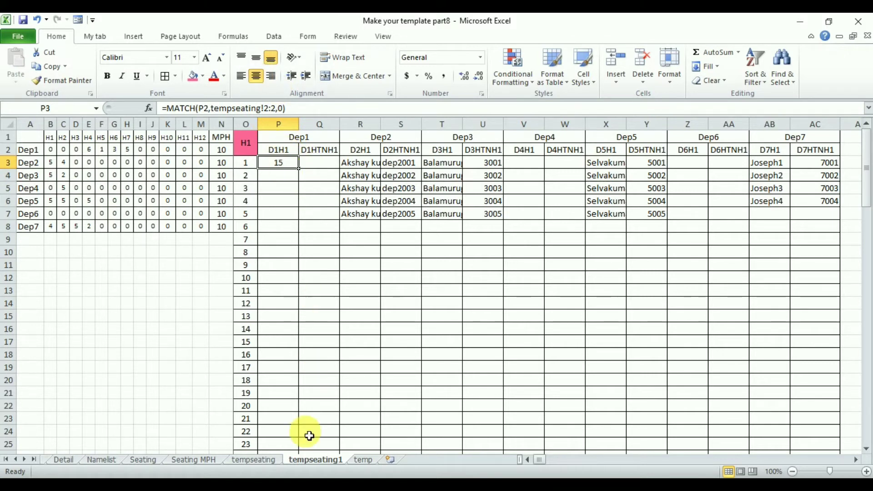
# Step across row 2 of the tempseating sheet from A2 to O2 to count the columns before the D1H1 header
pyautogui.click(265, 460)
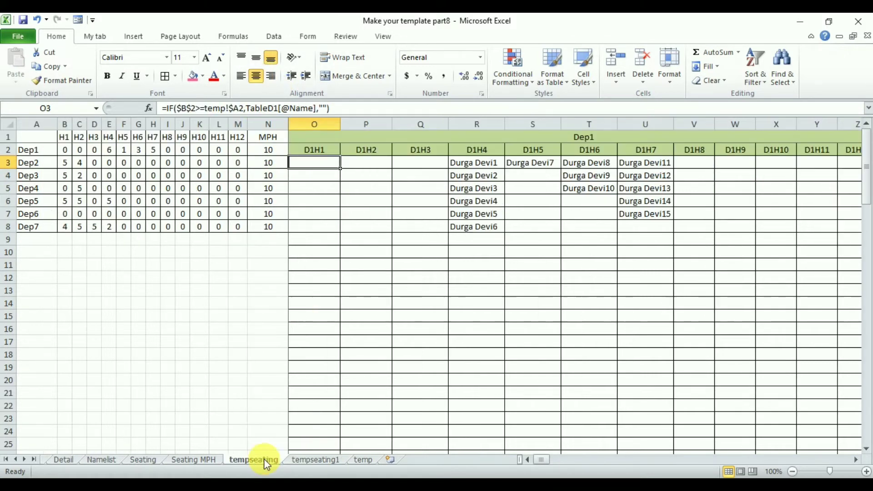
pyautogui.click(35, 153)
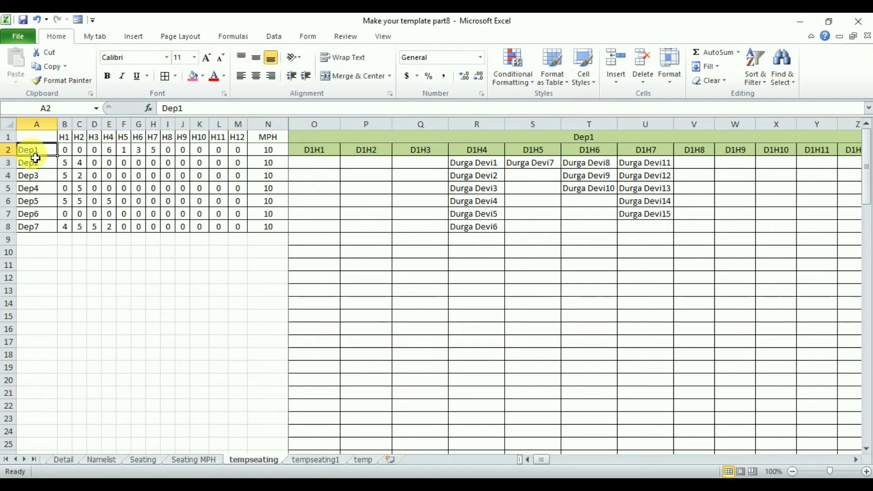
pyautogui.press('Right')
pyautogui.press('Right')
pyautogui.press('Right')
pyautogui.press('Right')
pyautogui.press('Right')
pyautogui.press('Right')
pyautogui.press('Right')
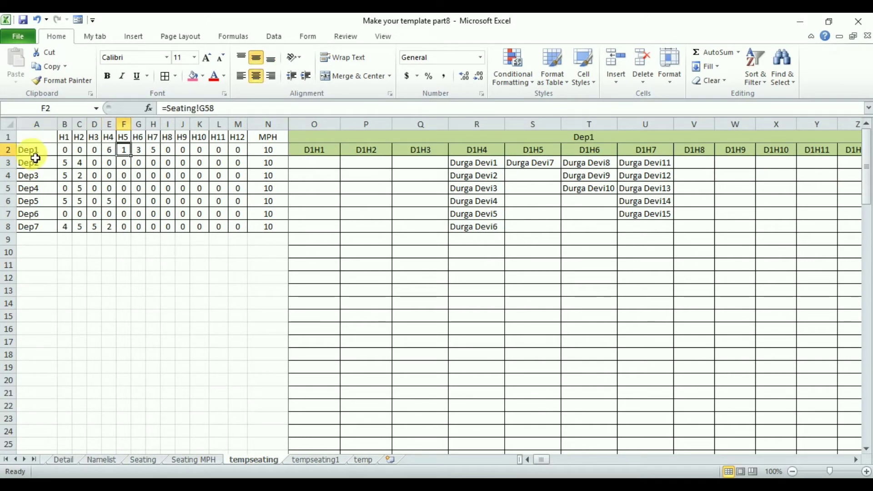
pyautogui.press('Right')
pyautogui.press('Right')
pyautogui.press('Right')
pyautogui.press('Right')
pyautogui.press('Right')
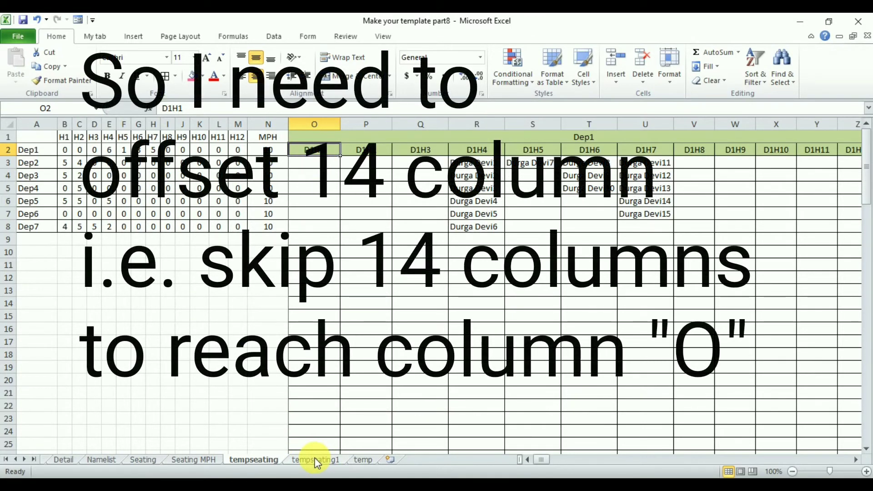
# Wrap P3's MATCH on tempseating1 in an OFFSET function with tempseating!A3 as the reference and the rows argument left blank
pyautogui.click(317, 460)
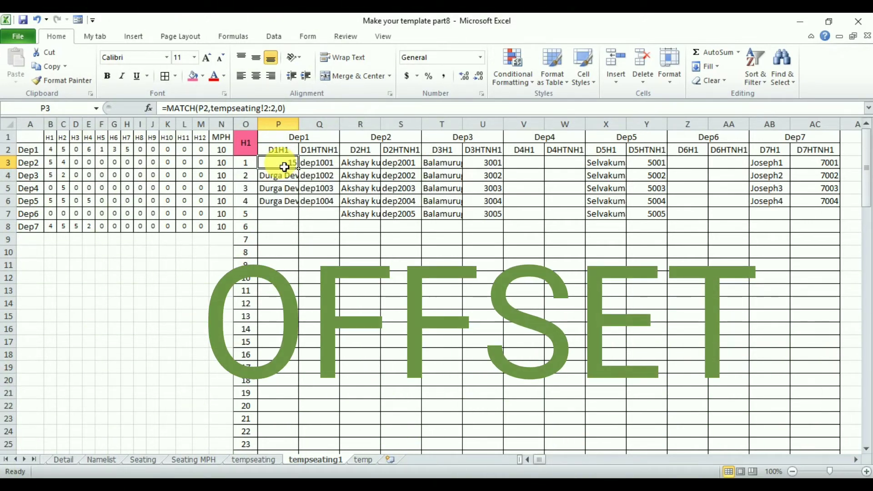
pyautogui.doubleClick(284, 167)
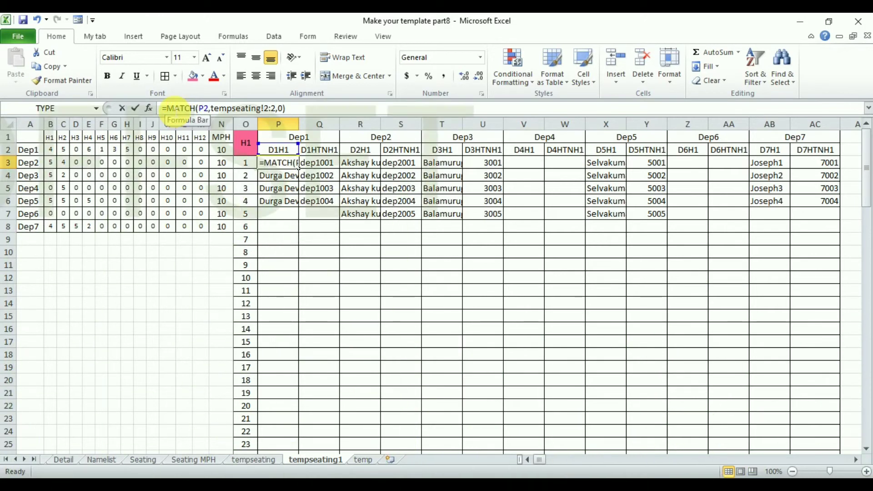
pyautogui.click(166, 108)
pyautogui.write('off')
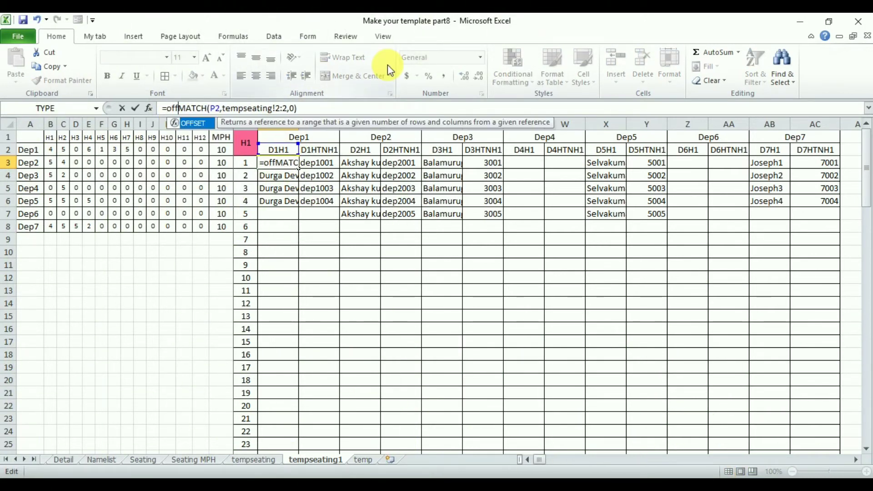
pyautogui.doubleClick(198, 123)
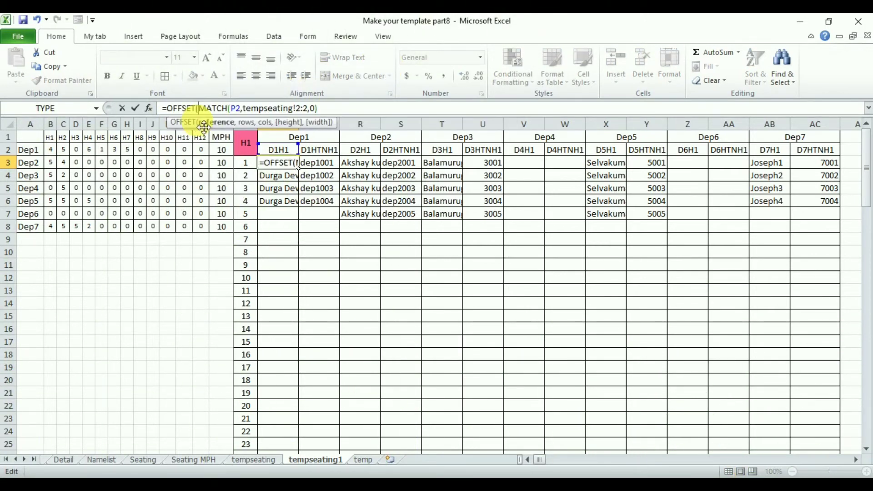
pyautogui.click(263, 460)
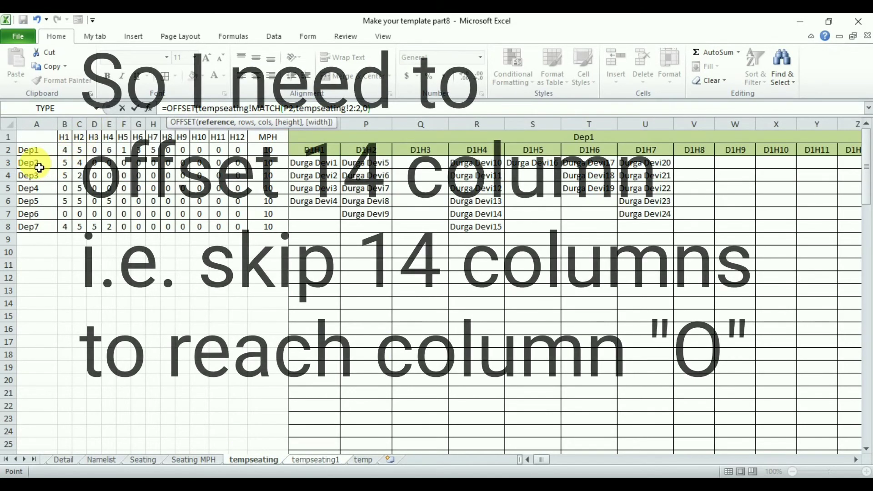
pyautogui.click(36, 166)
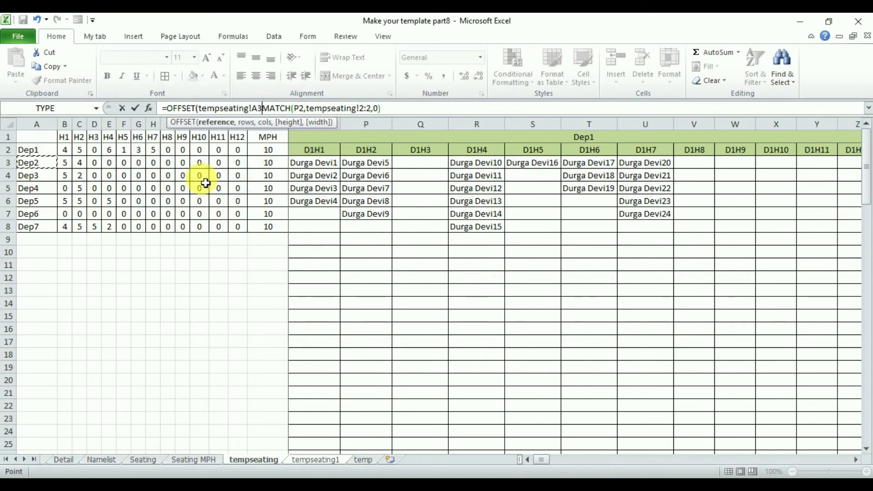
pyautogui.write(',,')
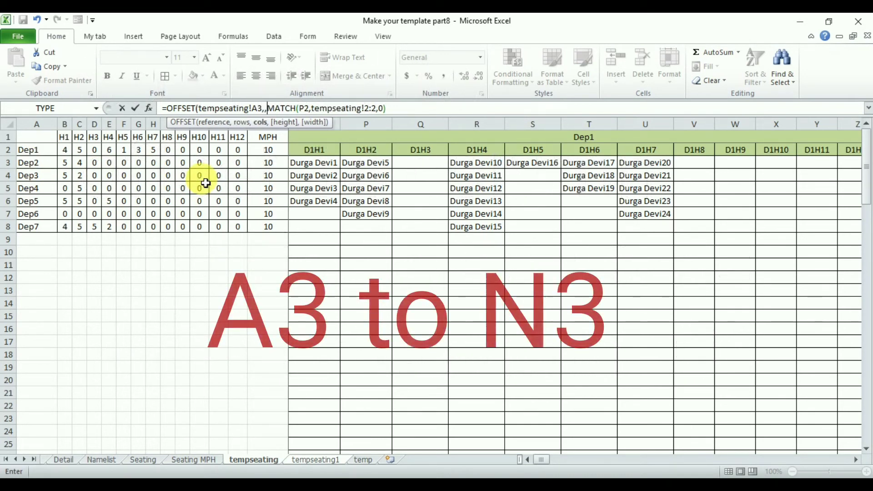
# Subtract 1 from the MATCH column offset and finish the OFFSET formula with height 1 and width 1
pyautogui.click(398, 114)
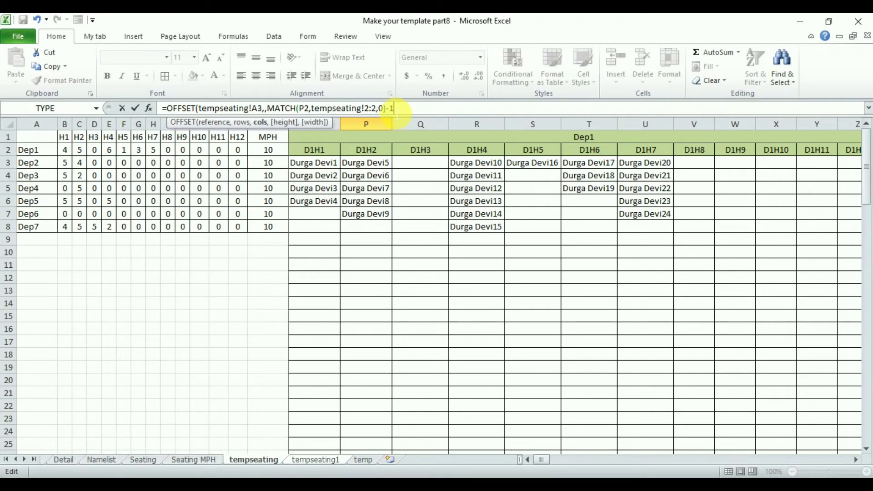
pyautogui.write(',1,1')
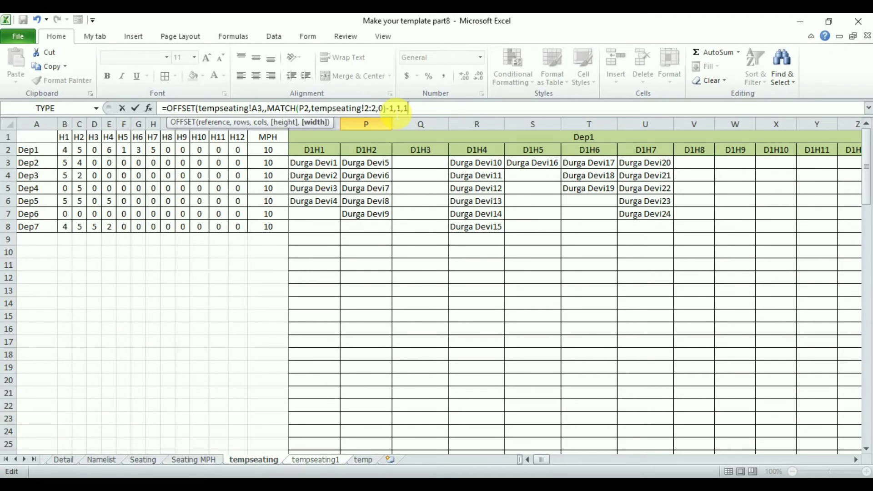
pyautogui.press('Return')
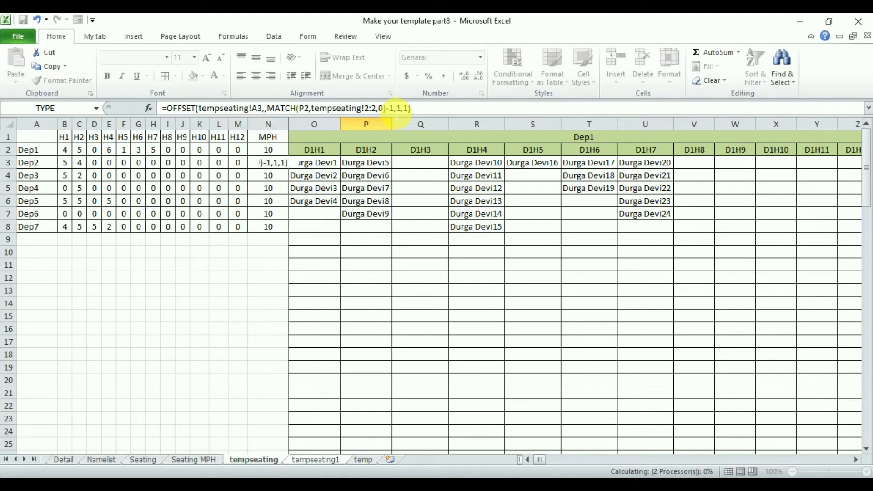
pyautogui.hotkey('ctrl', 'pagedown')
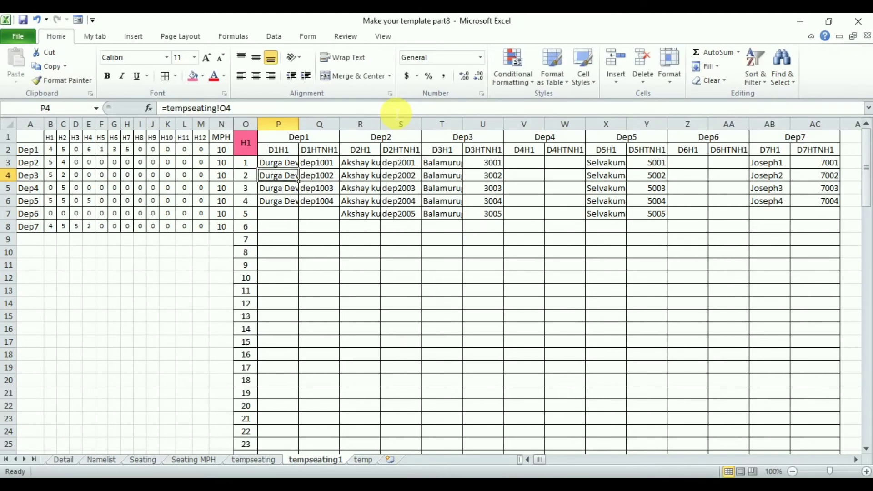
# Widen column P on tempseating1 to fit the full student names, and select P3
pyautogui.moveTo(305, 131); pyautogui.dragTo(309, 132)
pyautogui.click(294, 166)
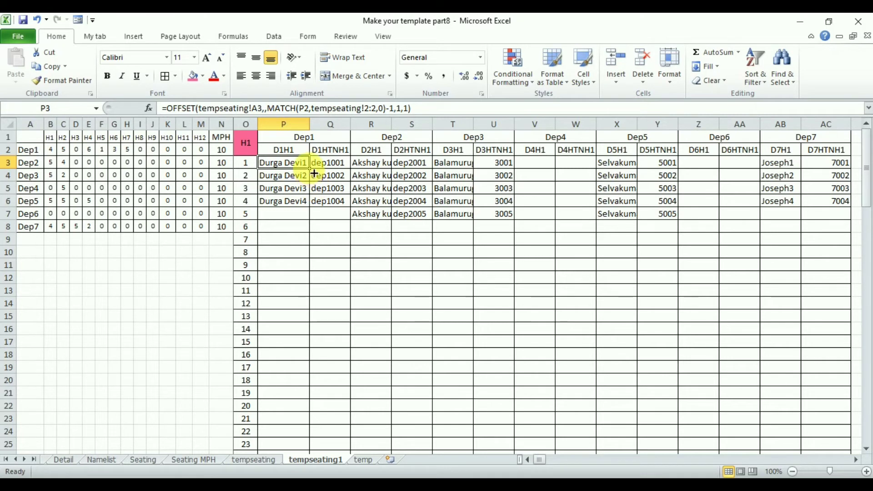
pyautogui.moveTo(310, 169)
pyautogui.mouseDown()
pyautogui.moveTo(306, 255)
pyautogui.moveTo(321, 173)
pyautogui.moveTo(310, 169)
pyautogui.mouseUp()
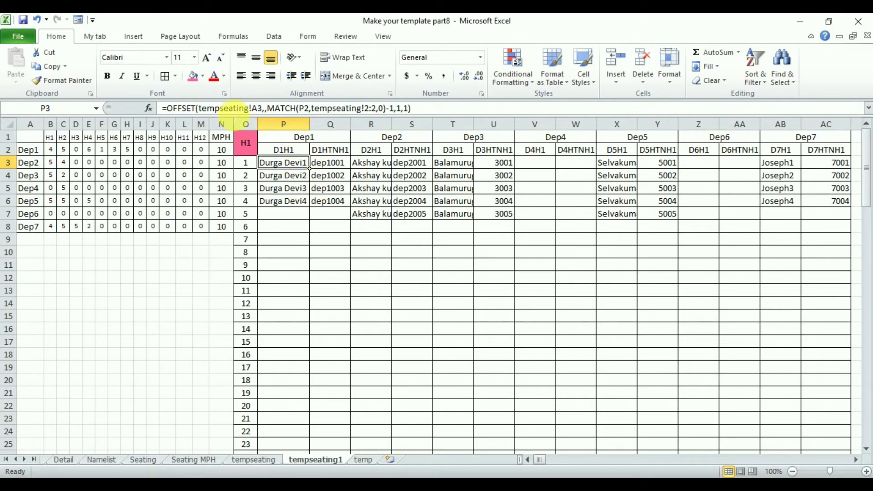
# Lock the references in P3's OFFSET formula as tempseating!$A3, P$2 and tempseating!$2:$2
pyautogui.click(259, 110)
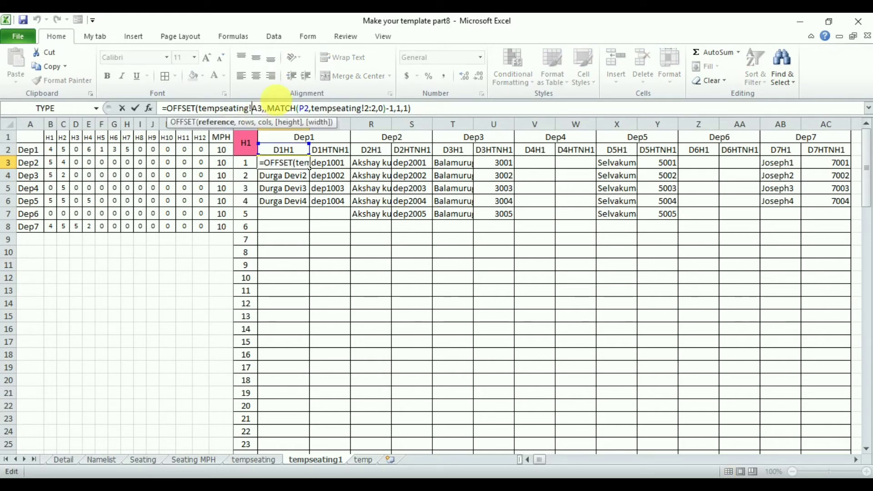
pyautogui.write('$')
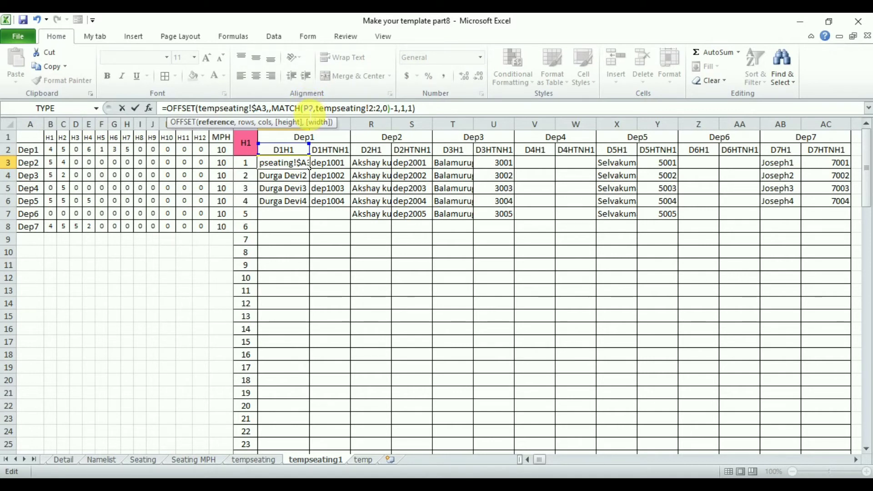
pyautogui.click(309, 112)
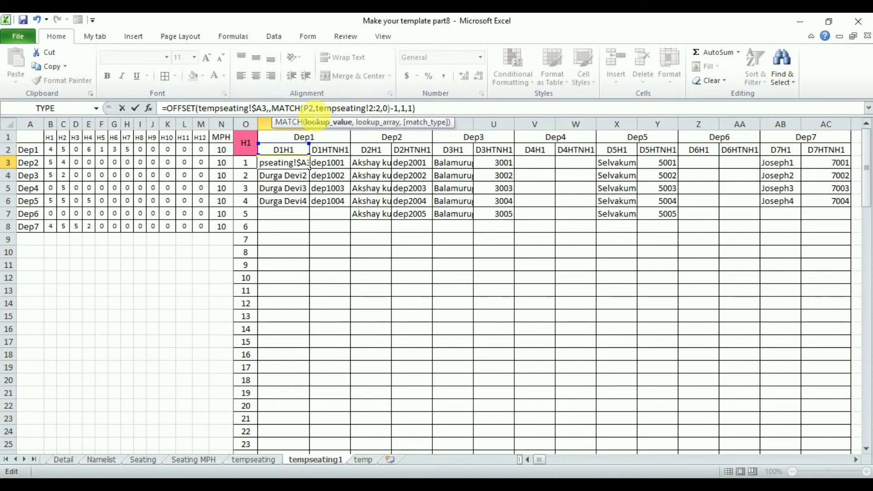
pyautogui.press('Right')
pyautogui.write('$')
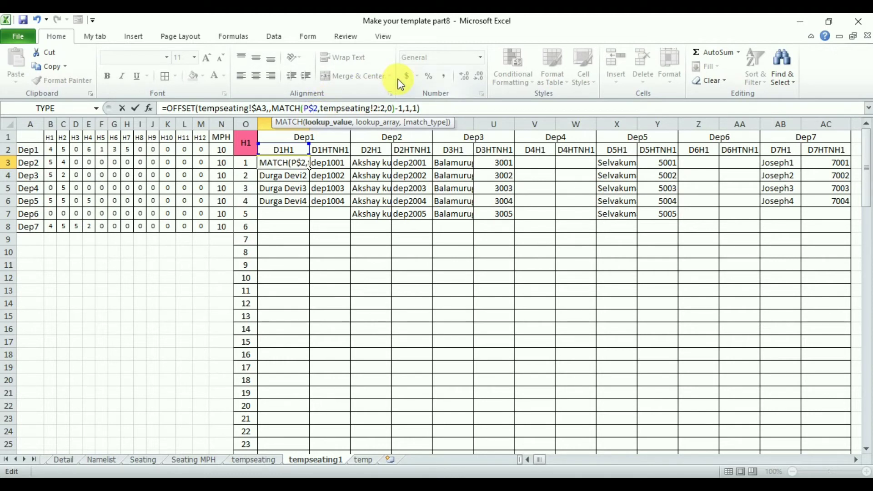
pyautogui.click(374, 109)
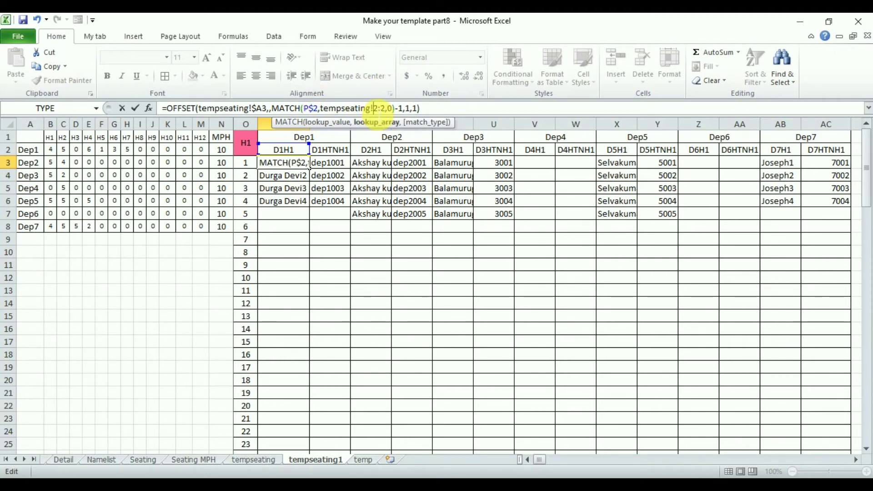
pyautogui.write('$2:')
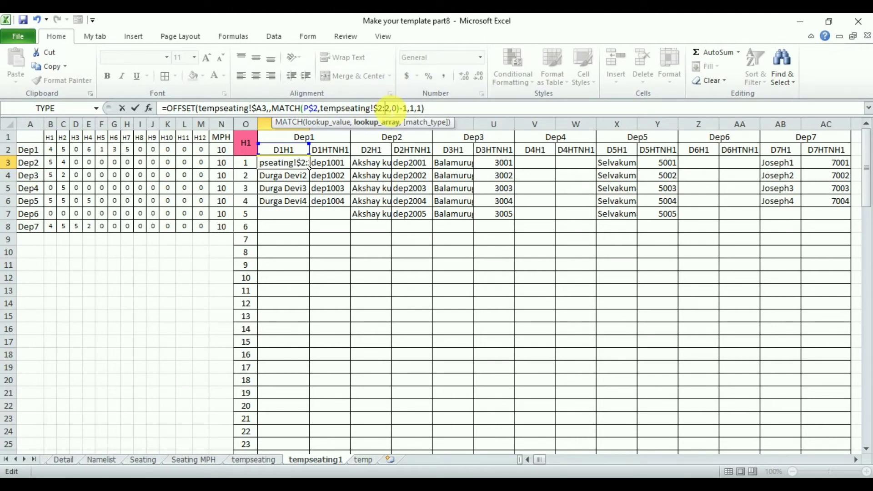
pyautogui.write('$')
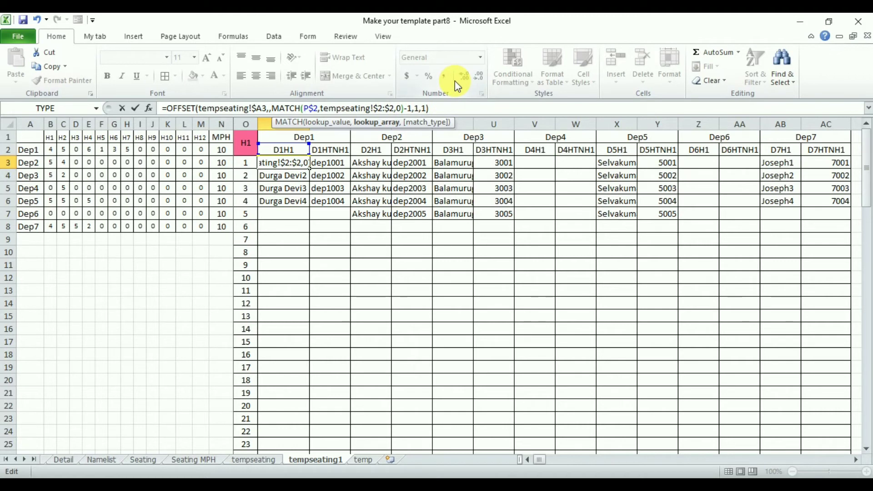
pyautogui.press('Return')
# Fill P3's formula across row 3 to AC3 and down through the numbered rows of the H1 table
pyautogui.click(311, 169)
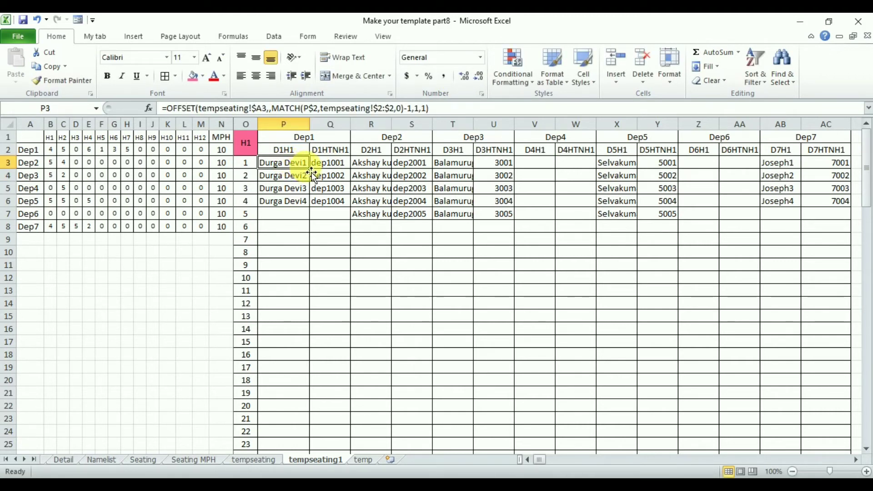
pyautogui.moveTo(313, 173); pyautogui.dragTo(845, 165)
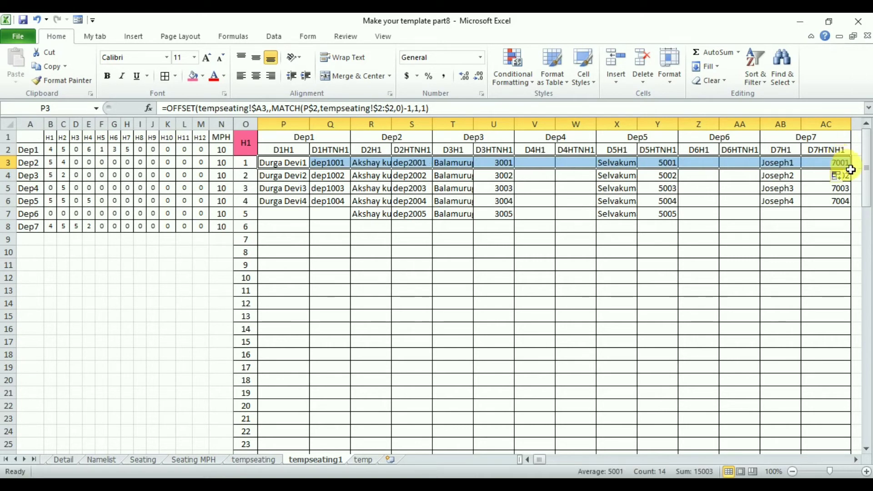
pyautogui.doubleClick(856, 173)
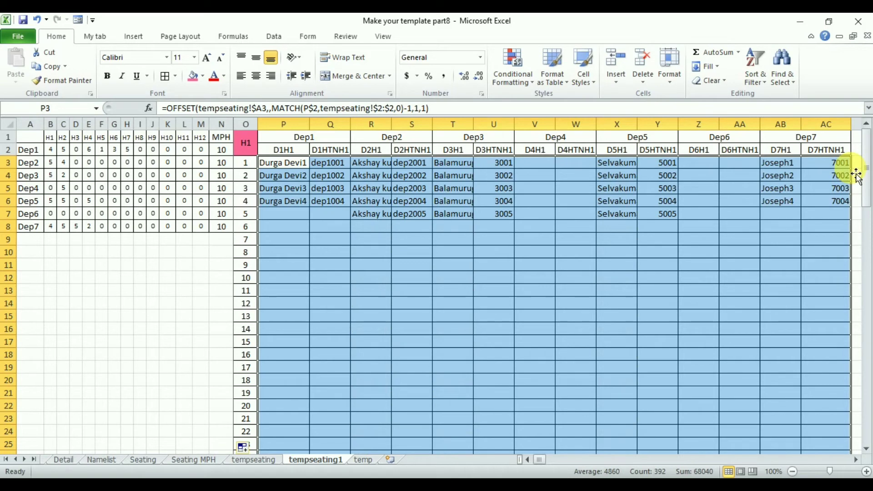
# Inspect the filled formulas in V12 and R3:R7, and autofit column X to the D5H1 names
pyautogui.click(523, 277)
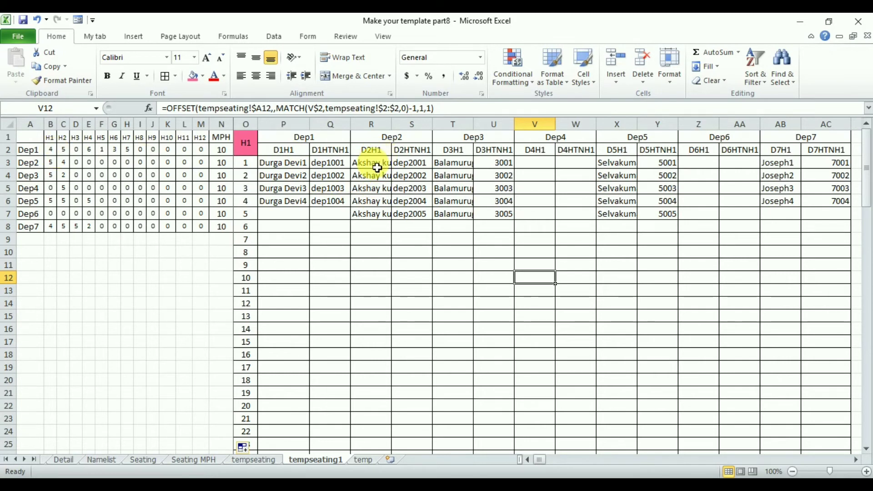
pyautogui.moveTo(377, 168); pyautogui.dragTo(371, 214)
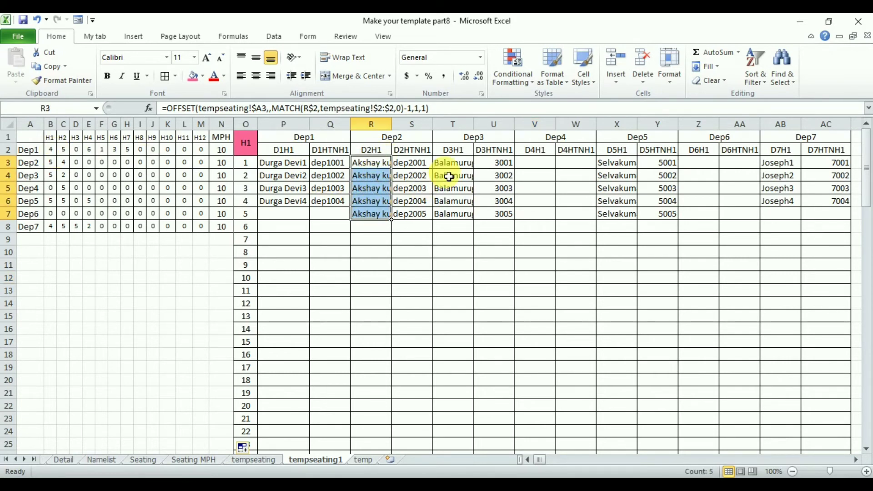
pyautogui.doubleClick(639, 131)
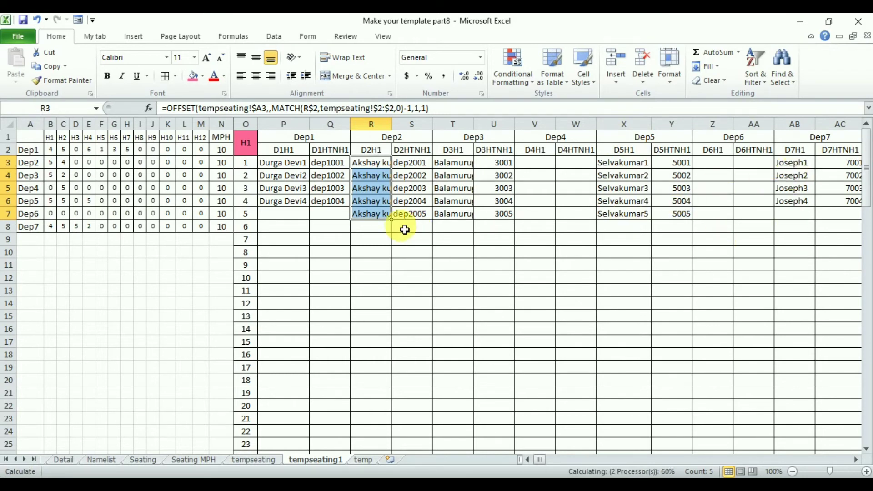
# Copy the H1 formula block P3:AC30
pyautogui.click(288, 168)
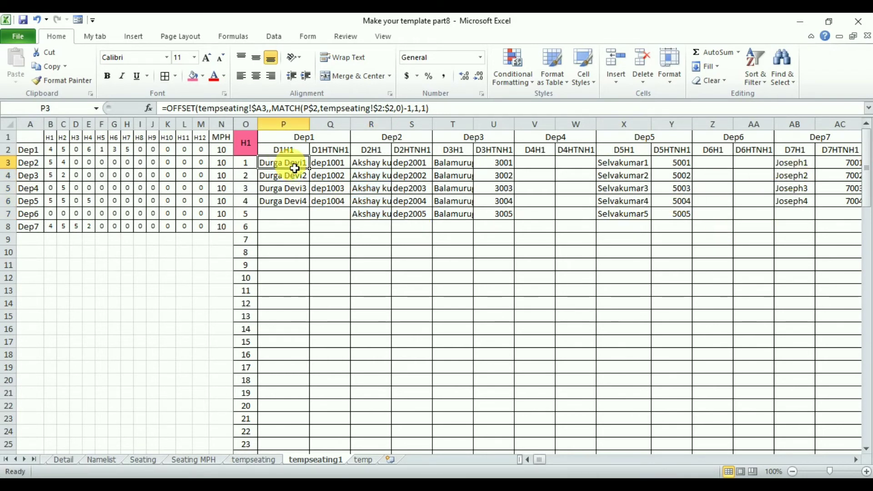
pyautogui.hotkey('ctrl', 'shift', 'Right')
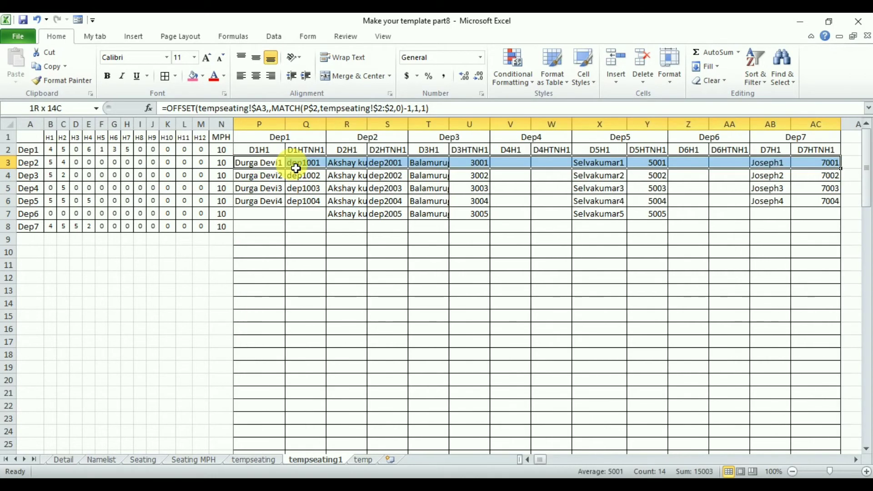
pyautogui.hotkey('shift', 'Down')
pyautogui.hotkey('shift', 'Down')
pyautogui.hotkey('shift', 'Down')
pyautogui.hotkey('shift', 'Down')
pyautogui.hotkey('shift', 'Down')
pyautogui.hotkey('shift', 'Down')
pyautogui.hotkey('shift', 'Down')
pyautogui.hotkey('shift', 'Down')
pyautogui.hotkey('shift', 'Down')
pyautogui.hotkey('shift', 'Down')
pyautogui.hotkey('shift', 'Down')
pyautogui.hotkey('shift', 'Down')
pyautogui.hotkey('shift', 'Down')
pyautogui.hotkey('shift', 'Down')
pyautogui.hotkey('shift', 'Down')
pyautogui.hotkey('shift', 'Down')
pyautogui.hotkey('shift', 'Down')
pyautogui.hotkey('shift', 'Down')
pyautogui.hotkey('shift', 'Down')
pyautogui.hotkey('shift', 'Down')
pyautogui.hotkey('ctrl', 'c')
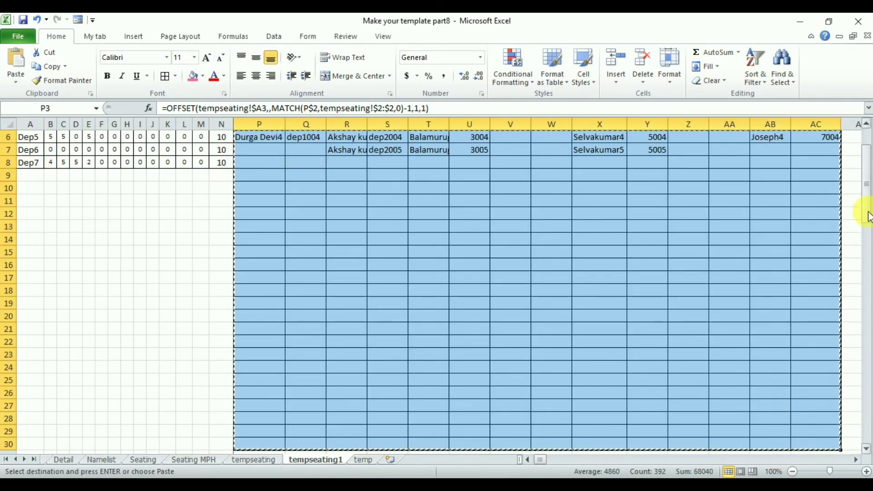
# Paste the copied formulas into the H2 table starting at AF3, and autofit column AF to the names
pyautogui.moveTo(868, 216); pyautogui.dragTo(868, 157)
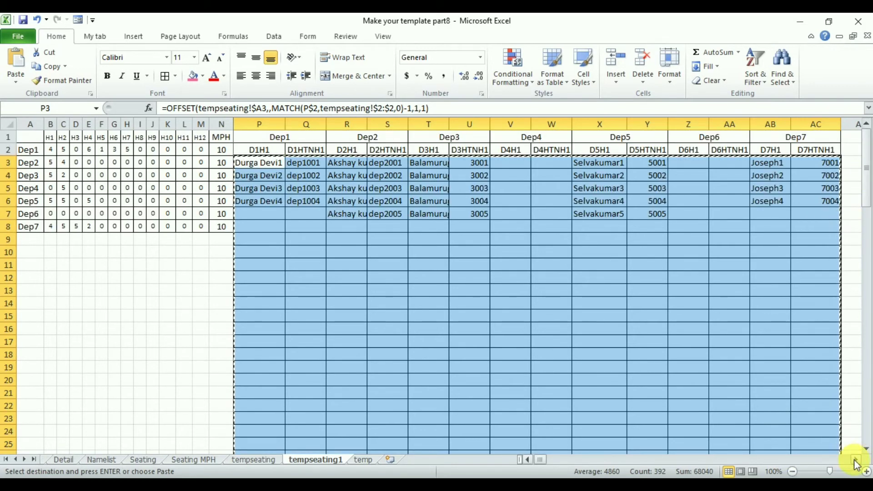
pyautogui.click(856, 459)
pyautogui.moveTo(856, 460); pyautogui.dragTo(855, 460)
pyautogui.click(293, 163)
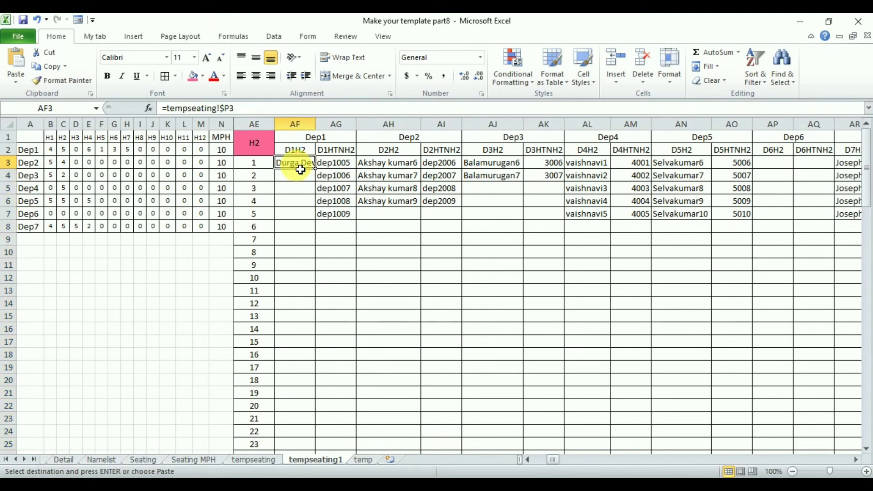
pyautogui.hotkey('ctrl', 'v')
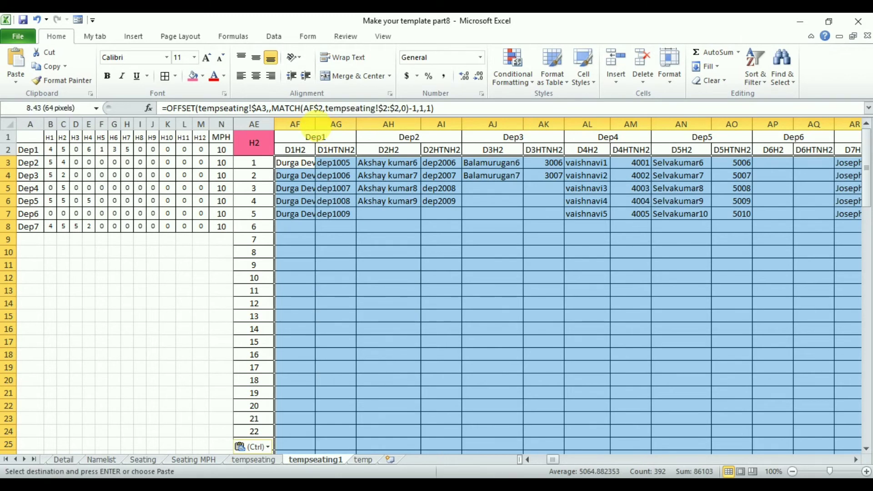
pyautogui.doubleClick(316, 125)
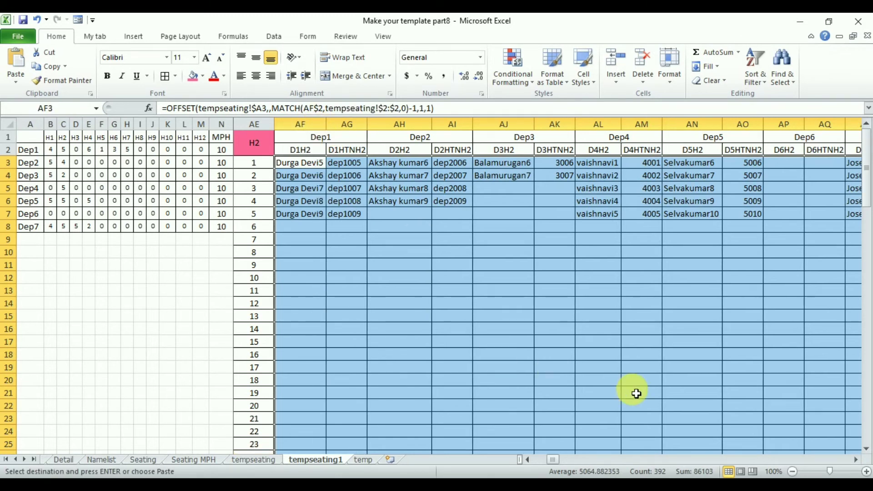
# Copy the H2 formula block into the H3 table at AV3 and into the remaining hall tables through H12
pyautogui.press('Escape')
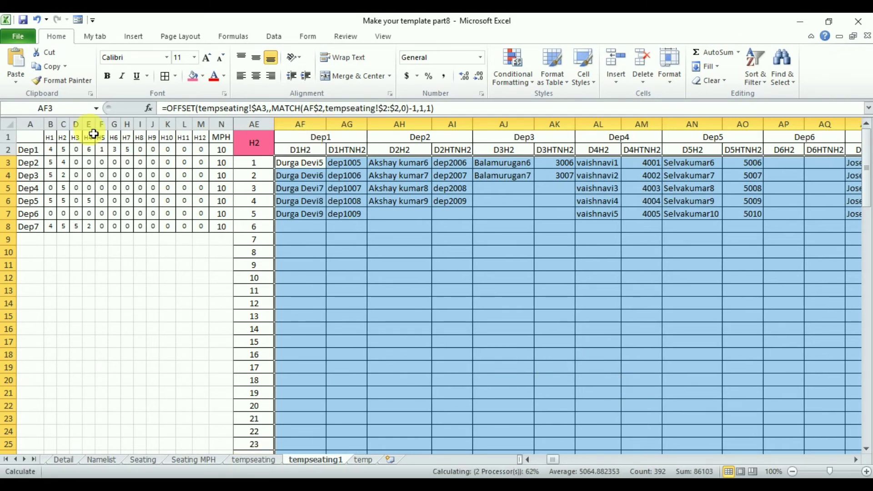
pyautogui.hotkey('ctrl', 'c')
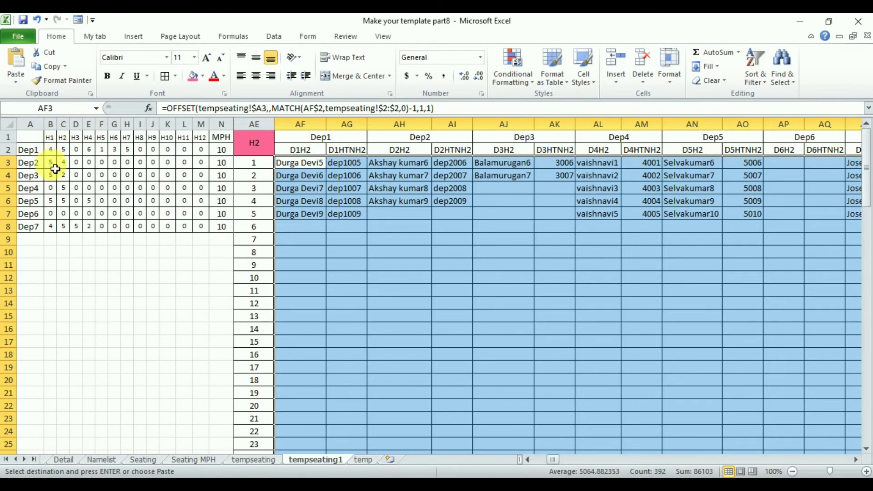
pyautogui.click(856, 460)
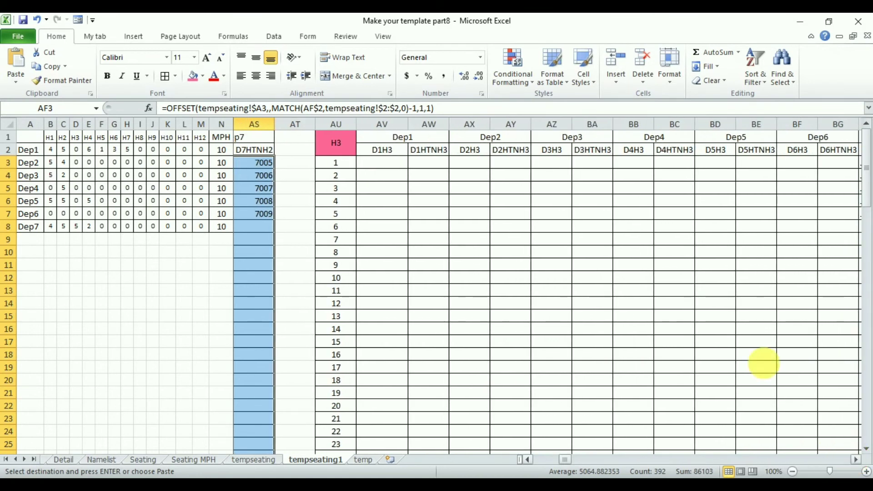
pyautogui.click(398, 163)
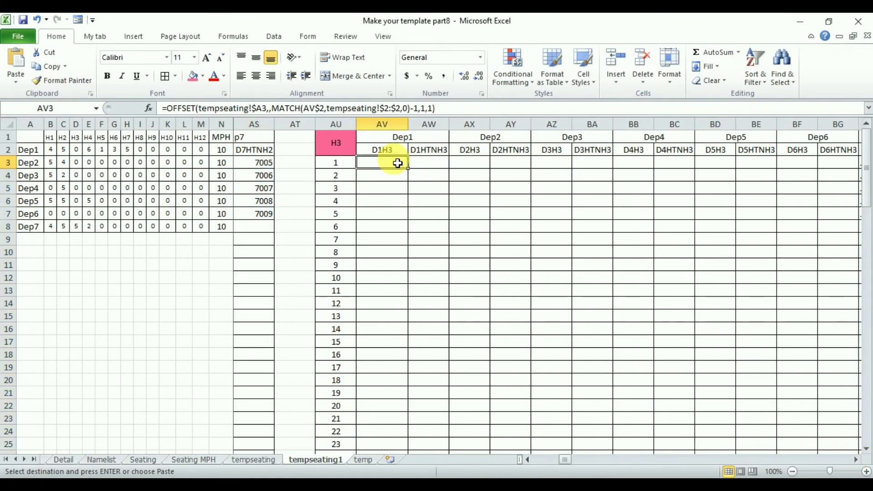
pyautogui.hotkey('ctrl', 'v')
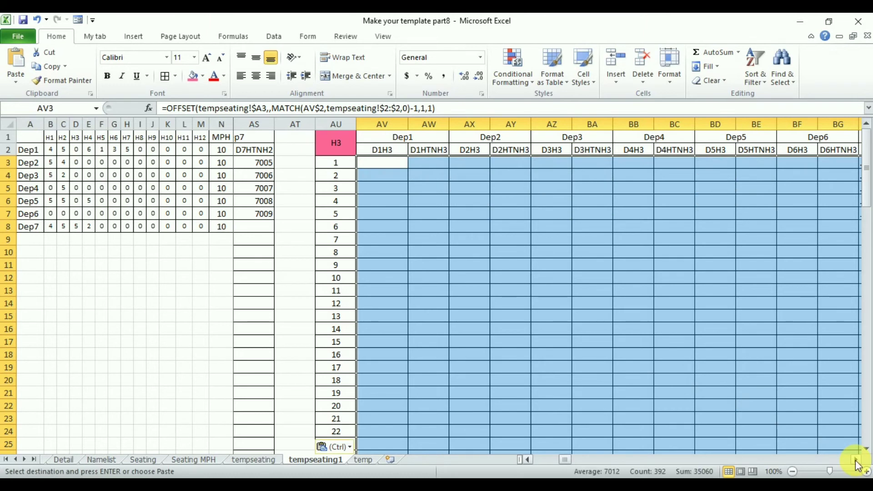
pyautogui.click(856, 460)
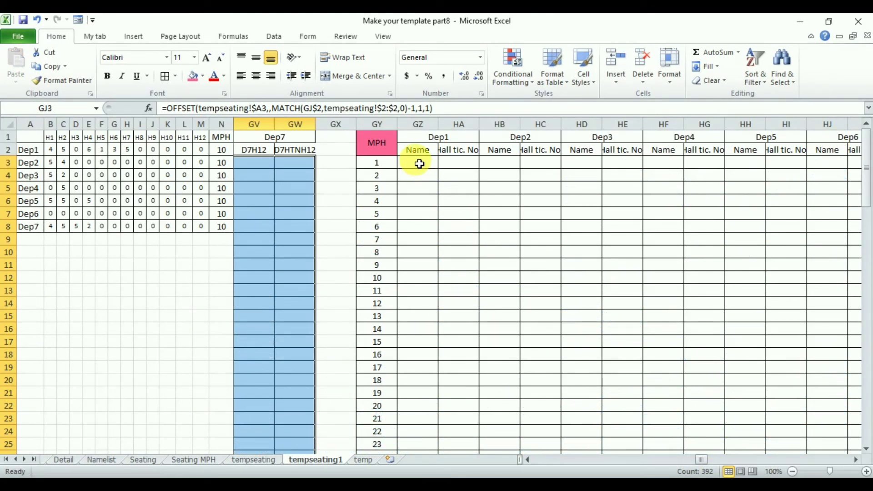
# Link the first Dep1 name cell of the MPH table, GZ3, to tempseating!GC3
pyautogui.click(420, 163)
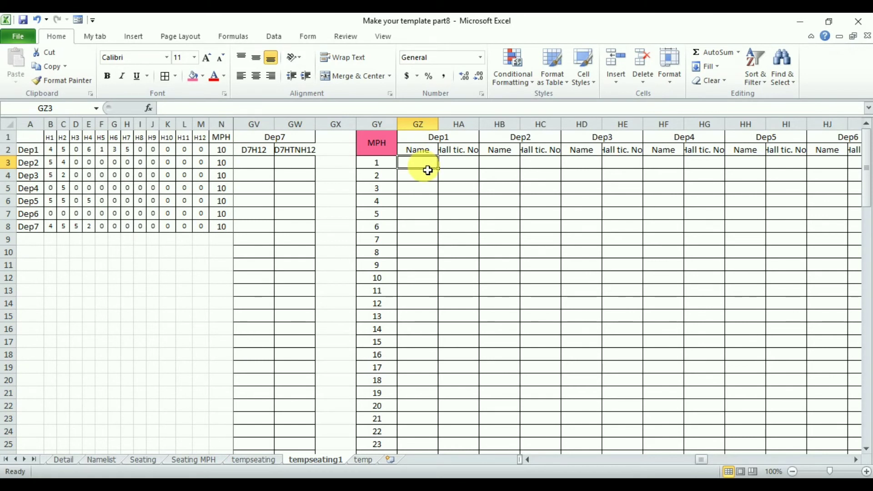
pyautogui.click(267, 460)
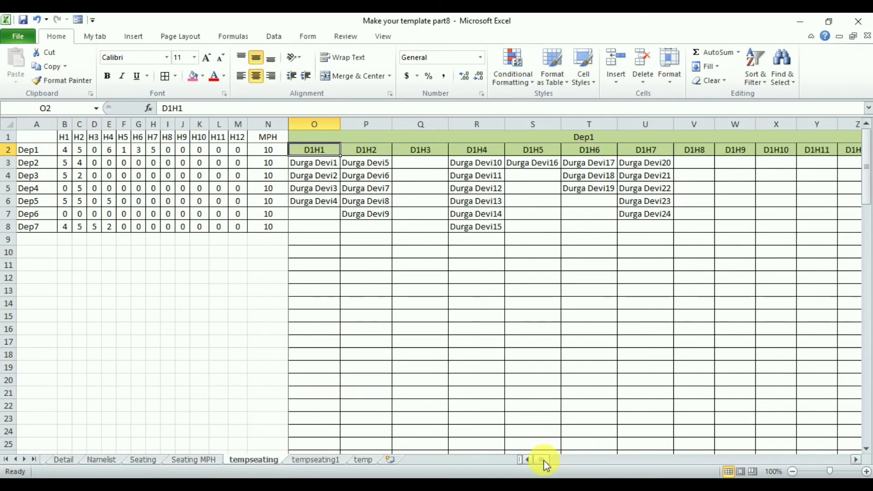
pyautogui.moveTo(546, 461); pyautogui.dragTo(831, 455)
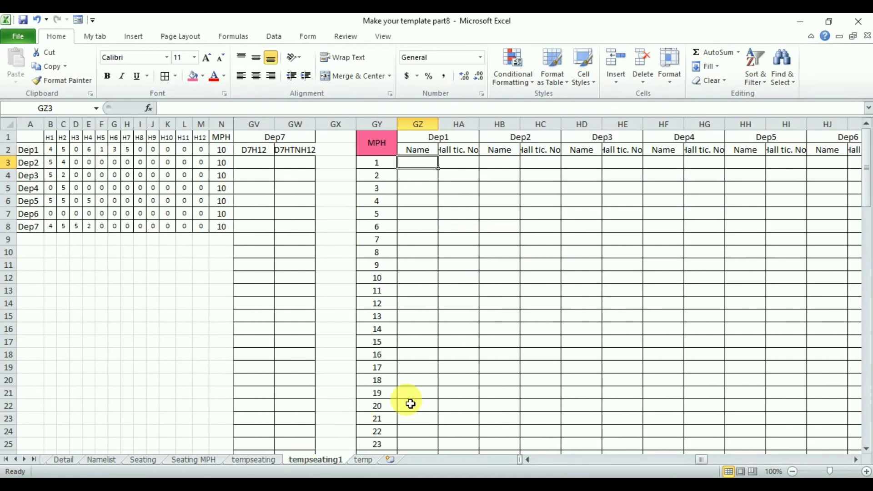
pyautogui.write('=')
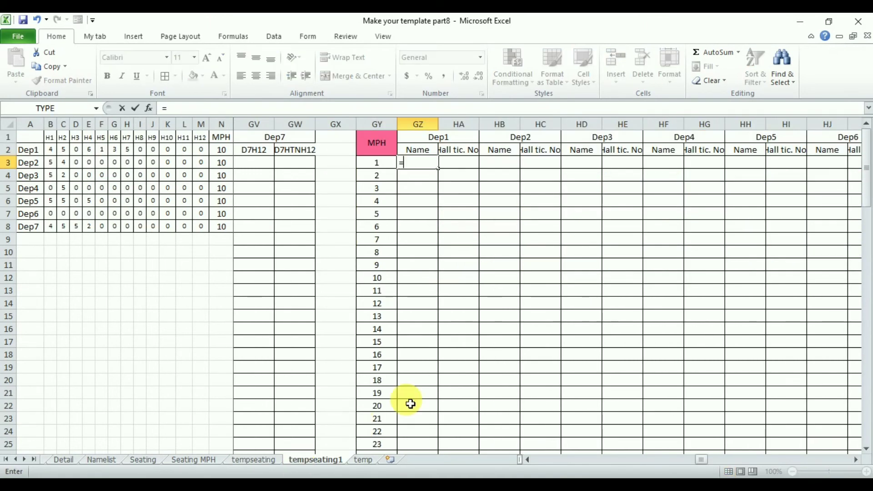
pyautogui.click(257, 461)
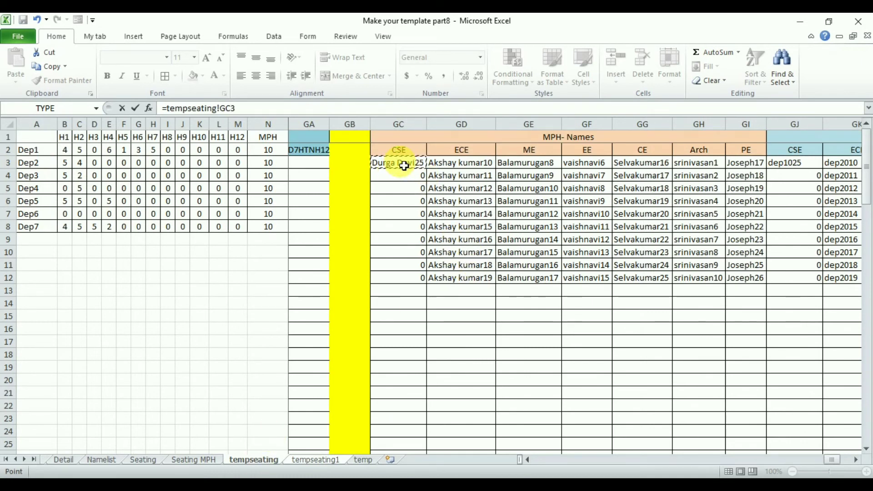
pyautogui.press('Return')
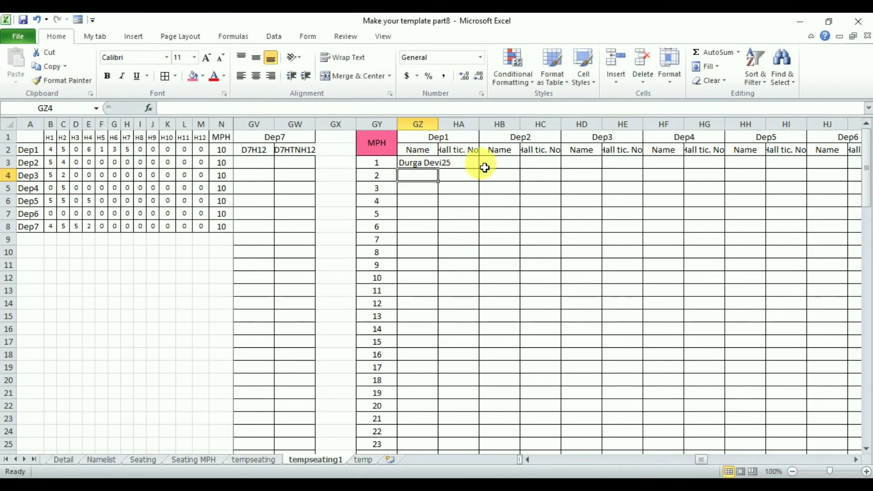
# Link the first Dep2 name cell of the MPH table, HB3, to tempseating!GD3
pyautogui.click(505, 167)
pyautogui.write('=')
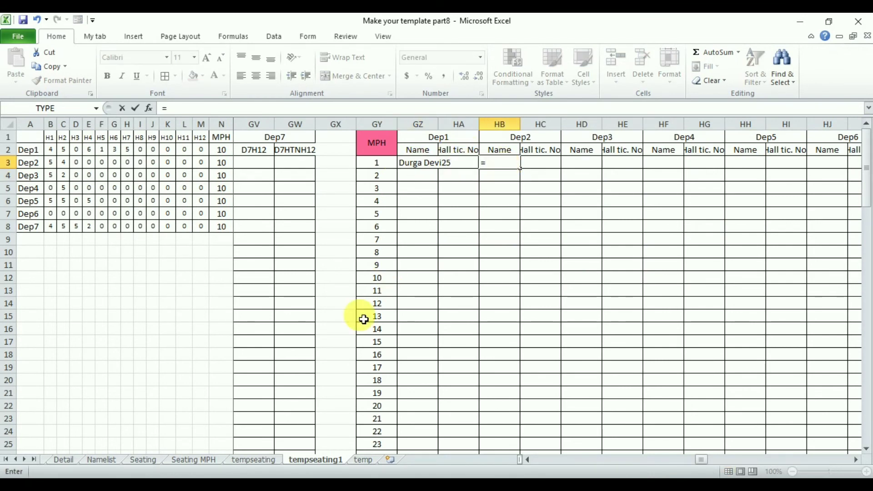
pyautogui.click(254, 461)
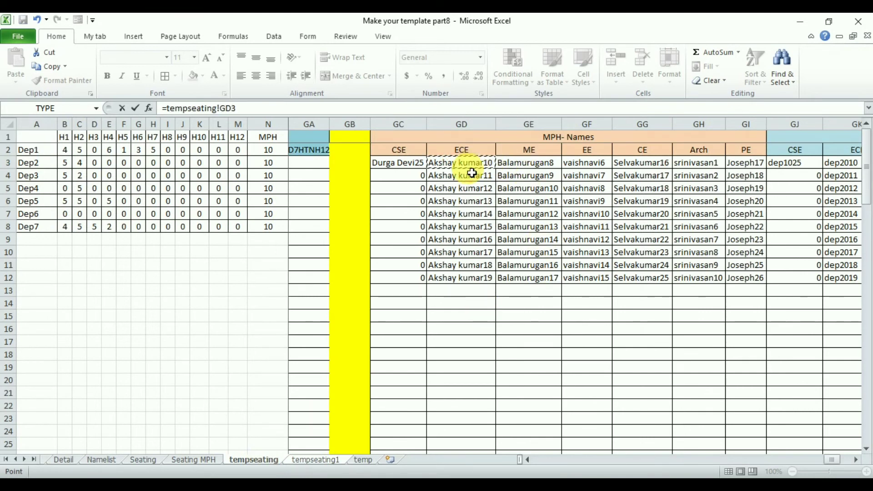
pyautogui.press('Return')
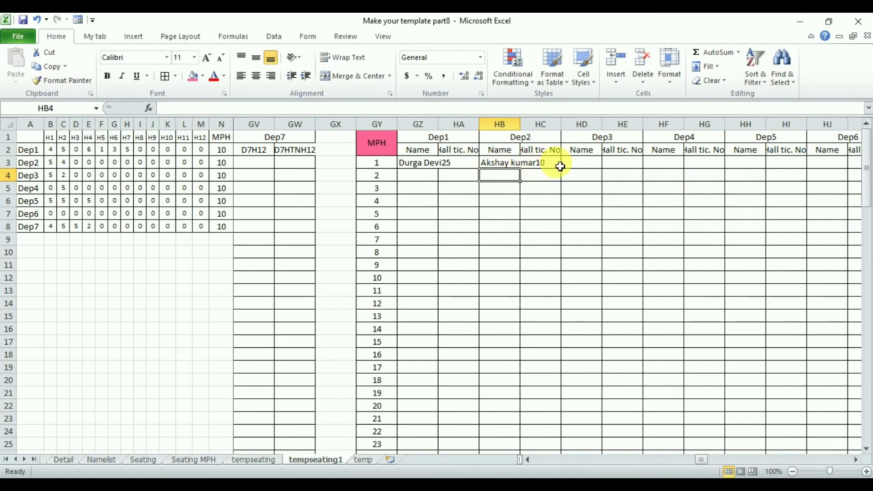
# Link the first Dep3 name cell of the MPH table, HD3, to tempseating!GE3
pyautogui.click(578, 162)
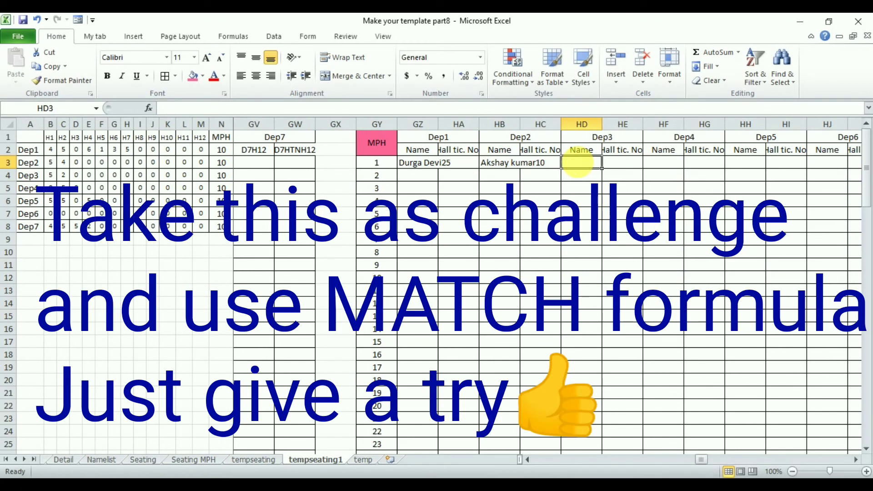
pyautogui.write('=')
pyautogui.click(258, 457)
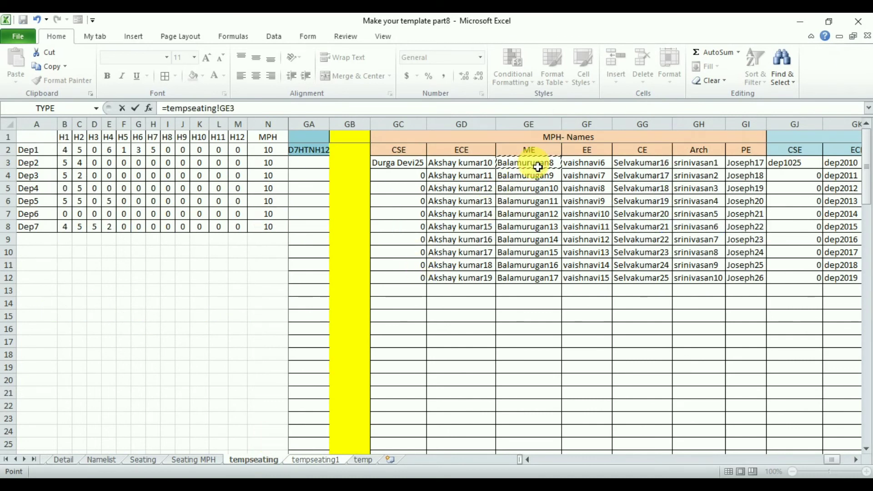
pyautogui.press('Return')
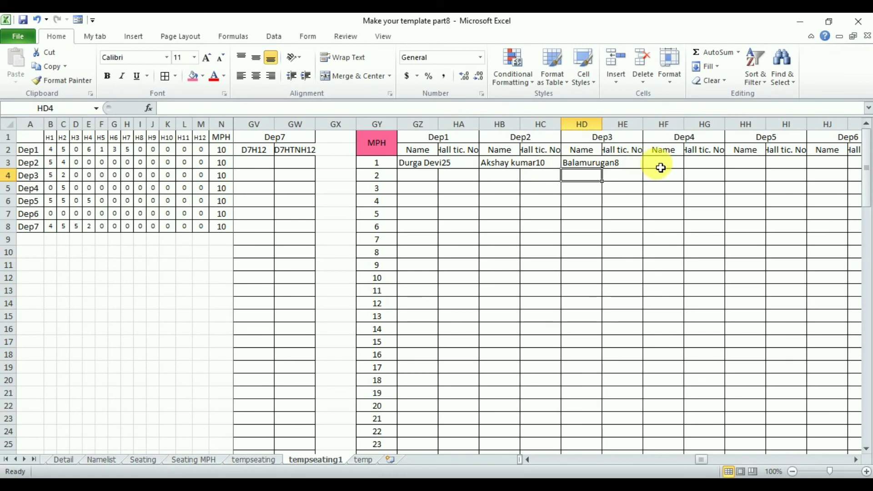
# Link the remaining row 3 name and hall ticket cells of the MPH table to tempseating, ending with HM3 linked to tempseating!GP3
pyautogui.click(661, 168)
pyautogui.write('=tempseating!GP3')
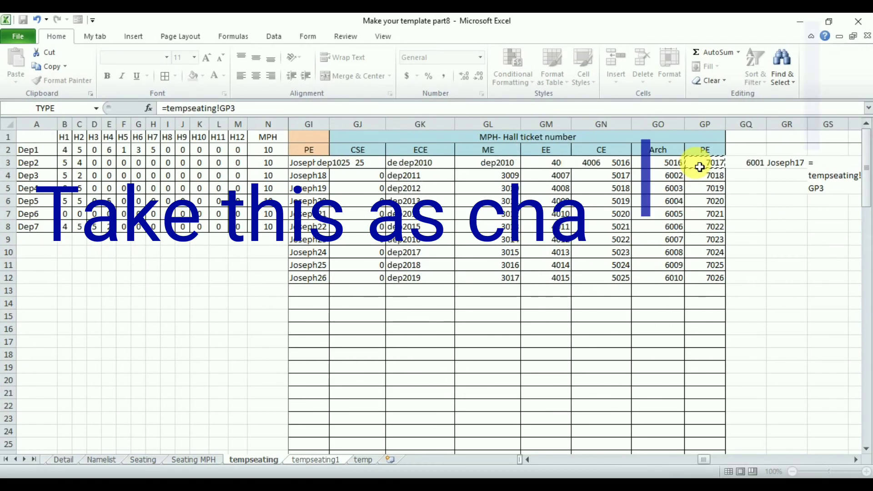
pyautogui.press('Return')
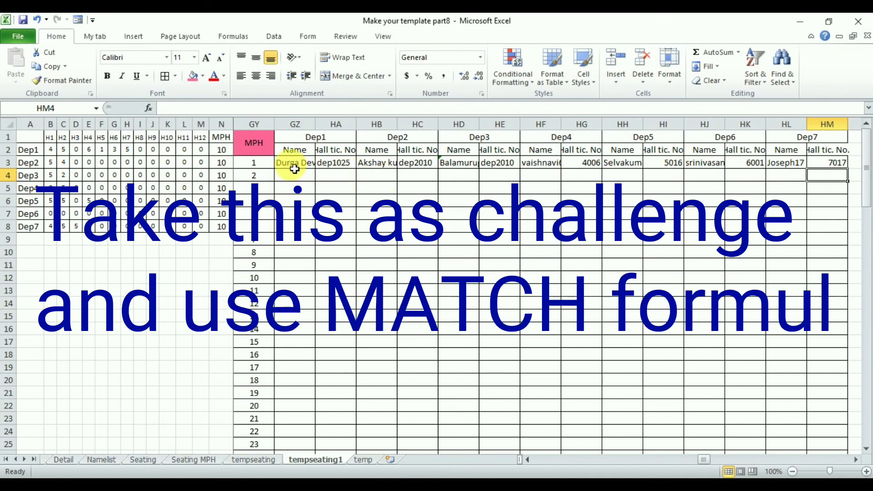
# Fill the linked formulas in GZ3:HM3 down through all rows of the MPH table
pyautogui.moveTo(295, 169); pyautogui.dragTo(429, 170)
pyautogui.moveTo(700, 159); pyautogui.dragTo(716, 168)
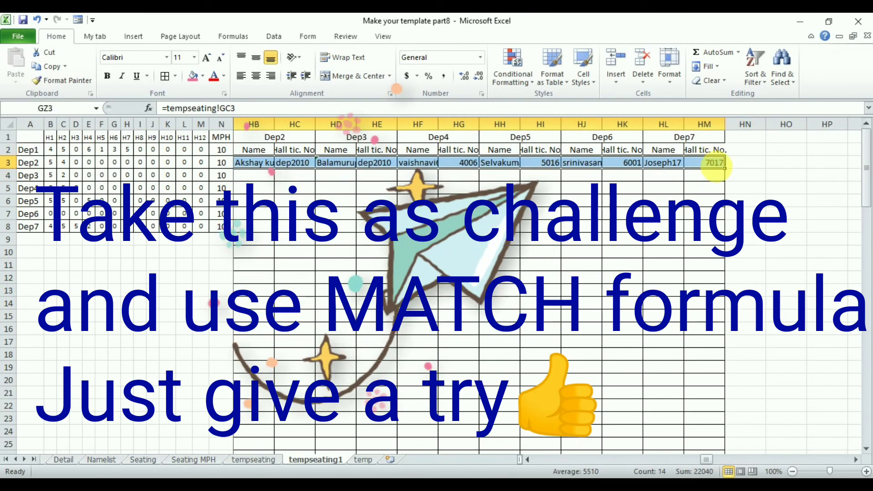
pyautogui.doubleClick(725, 168)
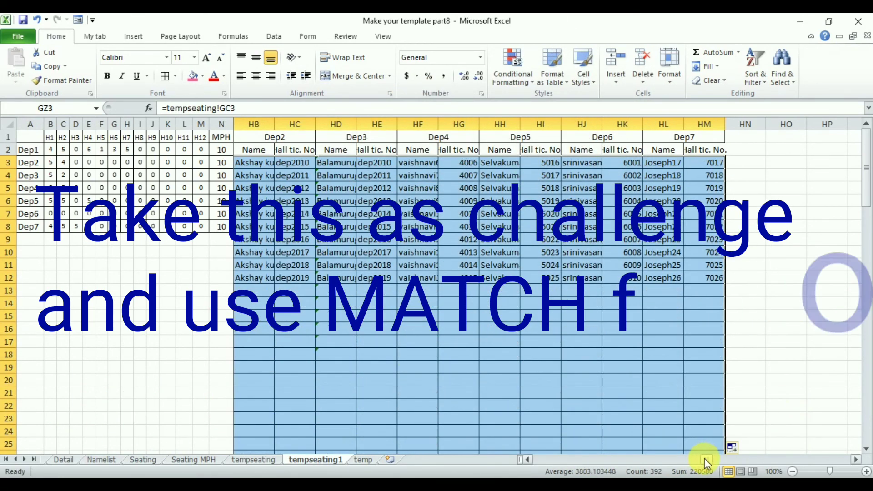
pyautogui.moveTo(705, 458)
pyautogui.mouseDown()
pyautogui.moveTo(676, 455)
pyautogui.moveTo(701, 453)
pyautogui.mouseUp()
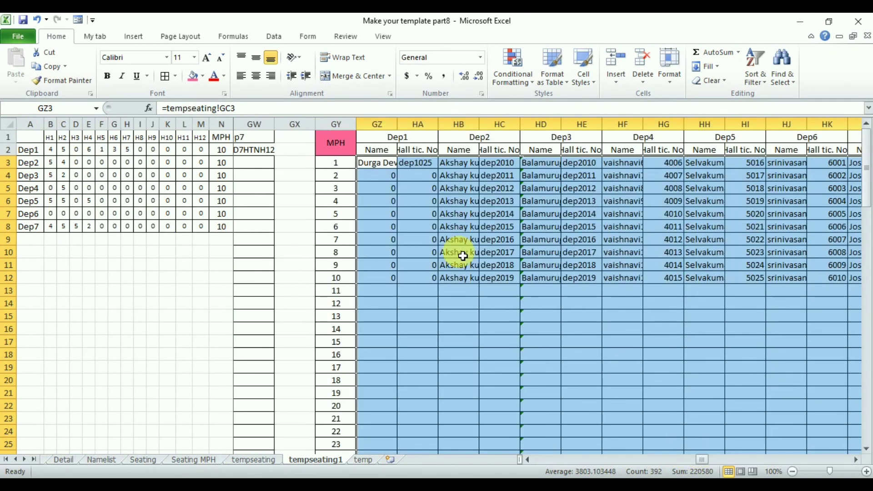
pyautogui.click(463, 256)
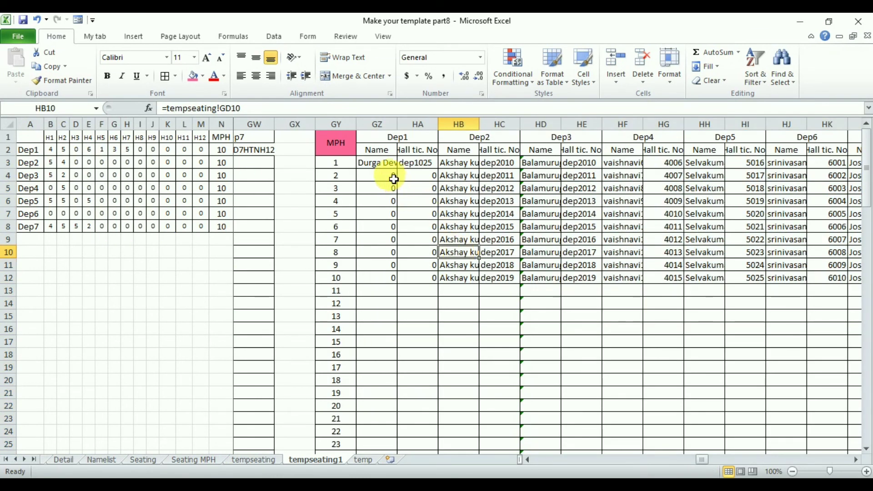
# Set the number of CSE students to 1 on the Seating MPH sheet
pyautogui.moveTo(385, 177); pyautogui.dragTo(421, 278)
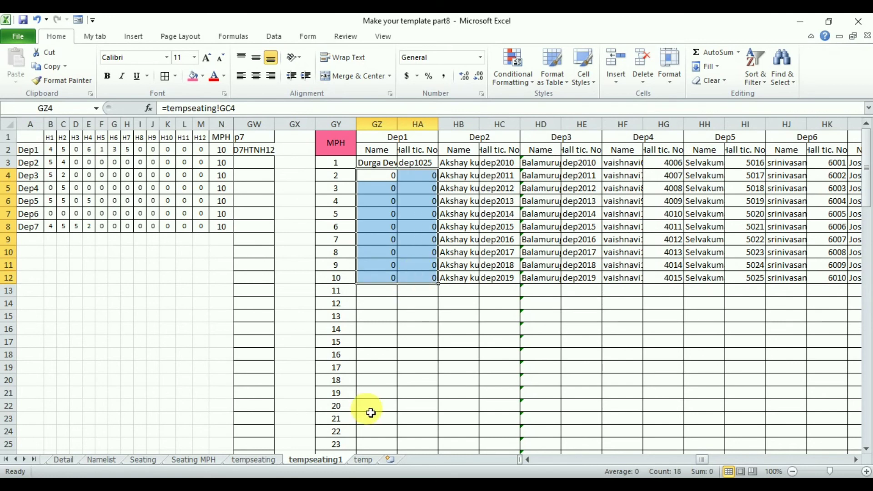
pyautogui.click(143, 459)
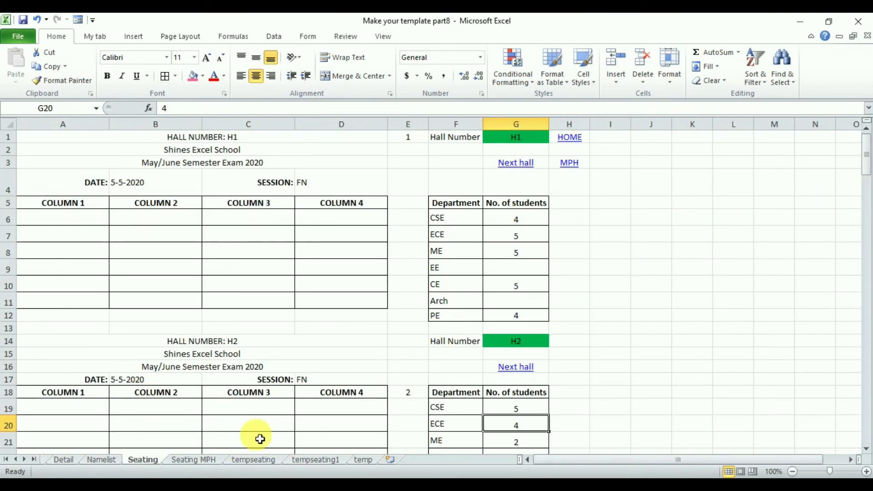
pyautogui.click(205, 460)
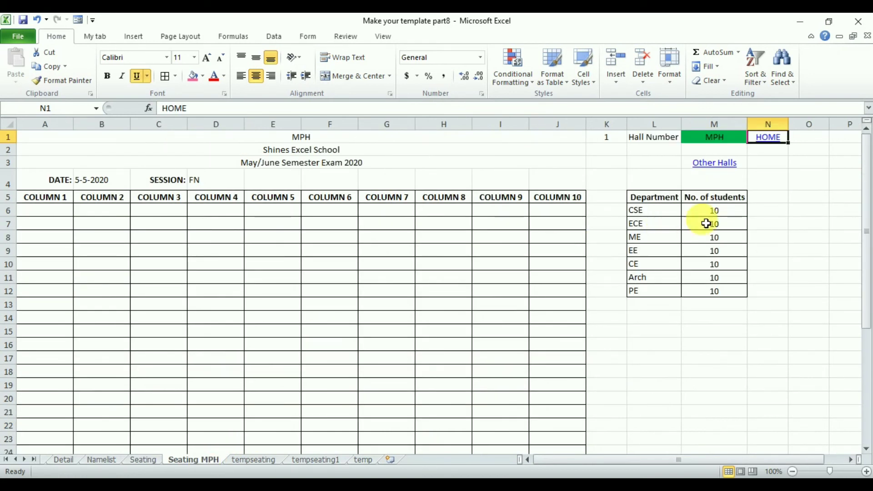
pyautogui.click(732, 214)
pyautogui.write('1')
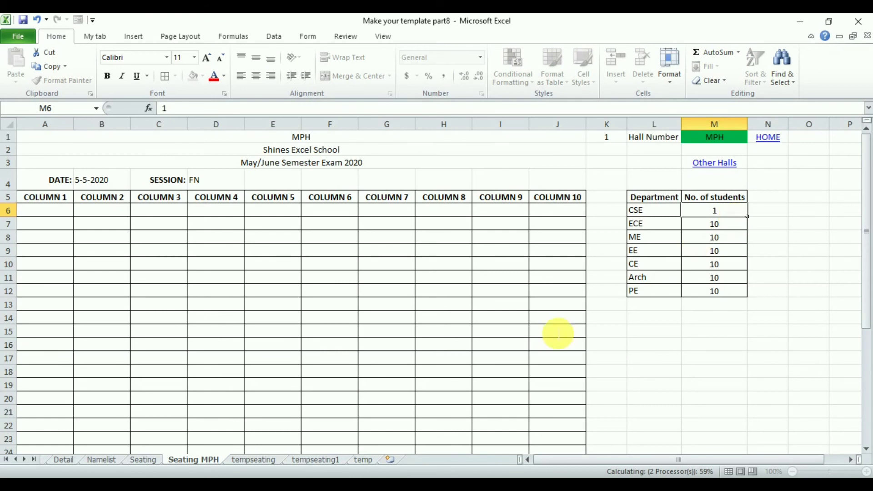
pyautogui.press('Return')
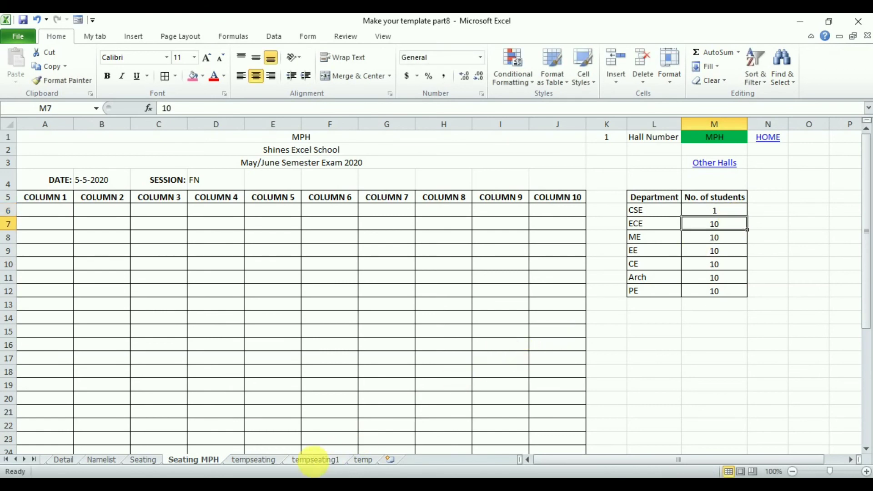
# Widen the Dep3 name and hall ticket columns HD and HE on tempseating1 to fit their contents
pyautogui.click(313, 461)
pyautogui.click(443, 399)
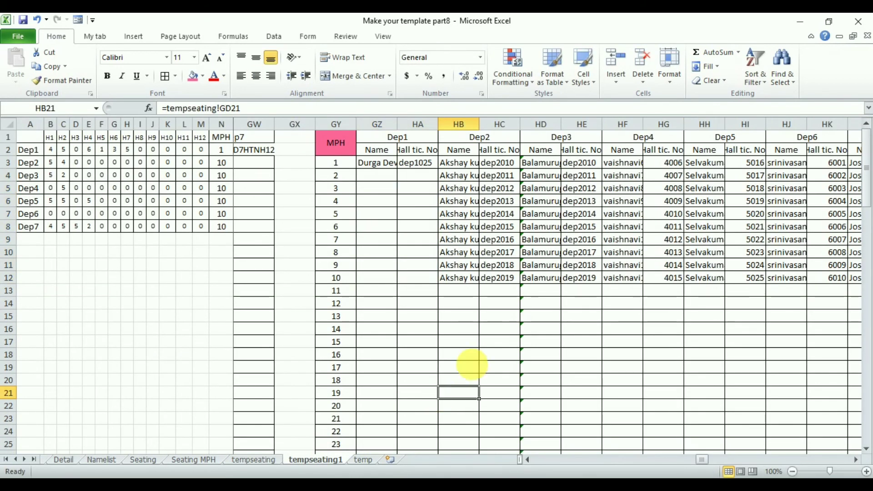
pyautogui.doubleClick(562, 125)
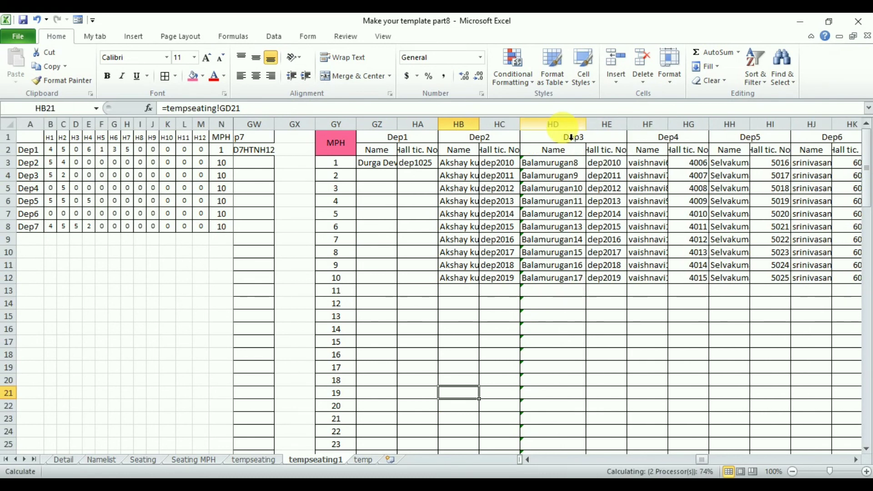
pyautogui.moveTo(631, 132); pyautogui.dragTo(634, 138)
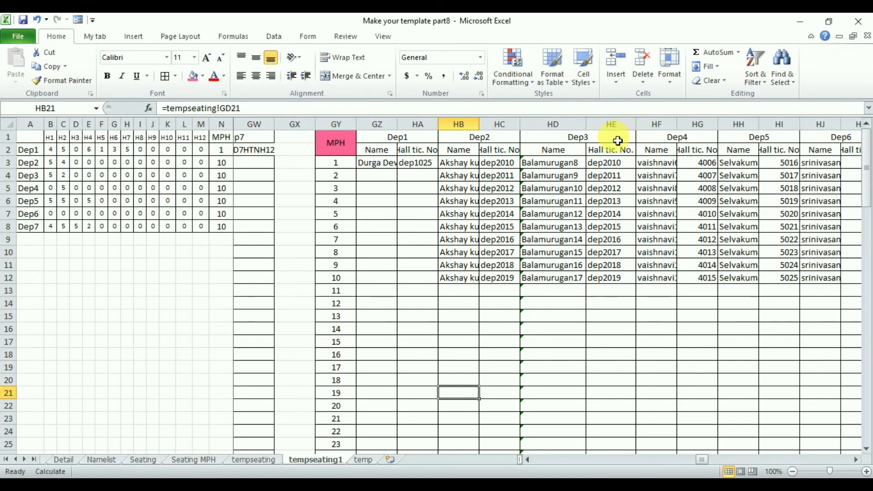
# Relink the first Dep3 hall ticket cell HE3 to tempseating!GL3 and fill the formula down the MPH table
pyautogui.click(618, 169)
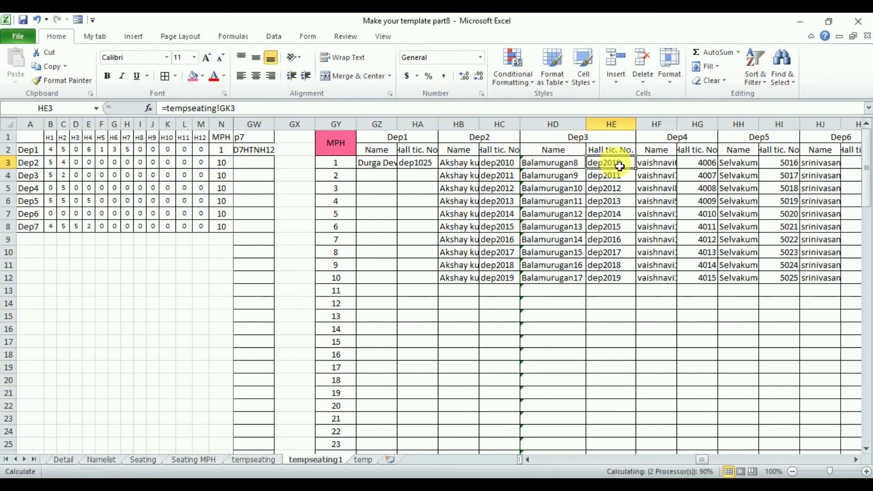
pyautogui.write('=')
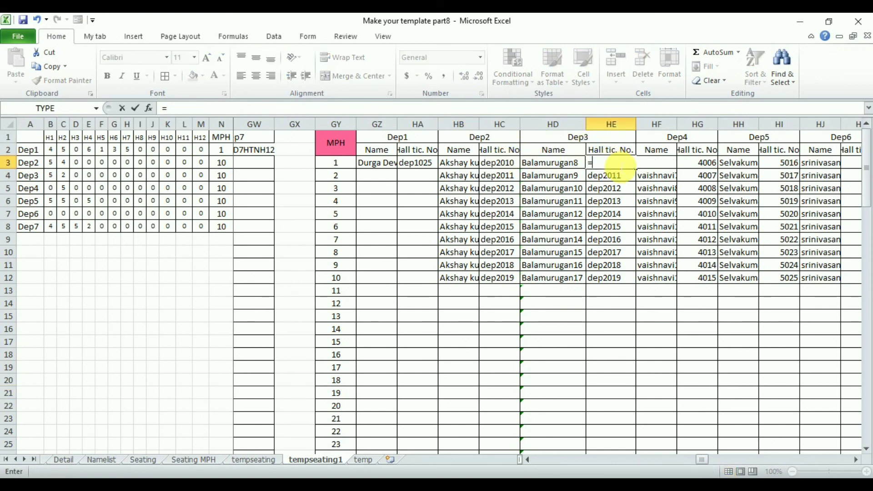
pyautogui.click(247, 460)
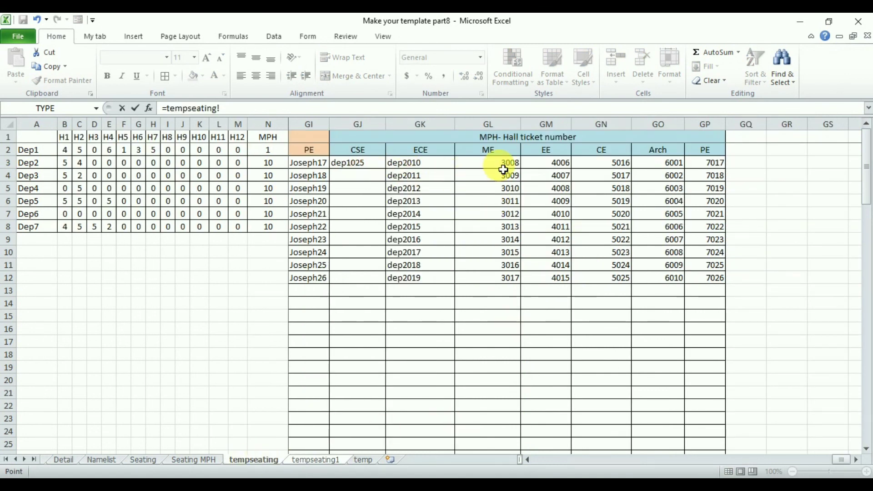
pyautogui.press('Return')
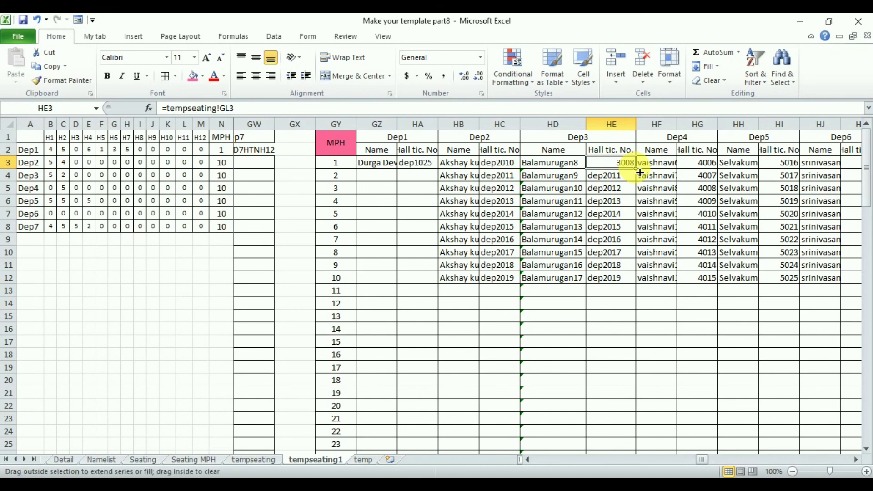
pyautogui.doubleClick(636, 169)
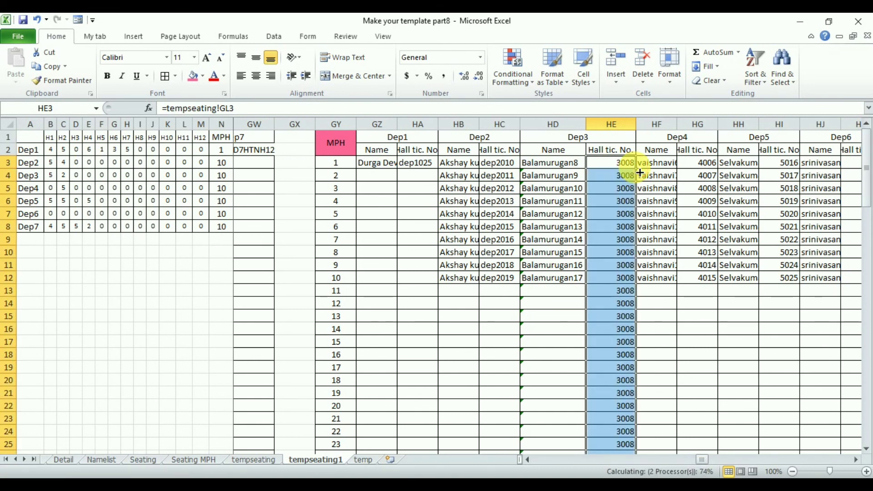
pyautogui.click(576, 167)
pyautogui.click(609, 164)
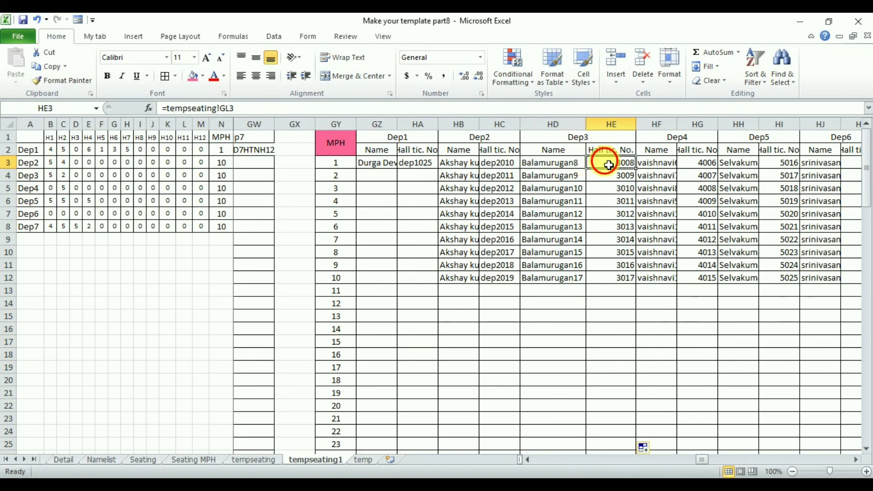
pyautogui.click(599, 366)
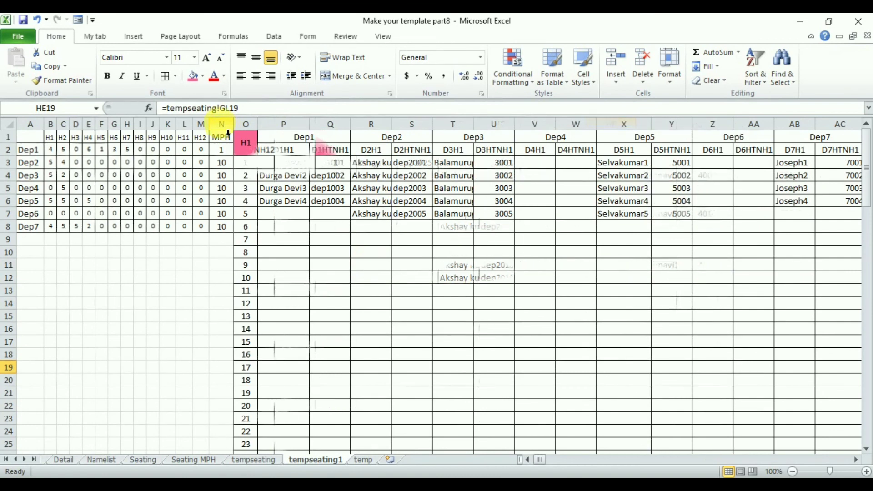
# Hide columns A to N on tempseating1 and open the HOME sheet
pyautogui.moveTo(228, 133); pyautogui.dragTo(30, 134)
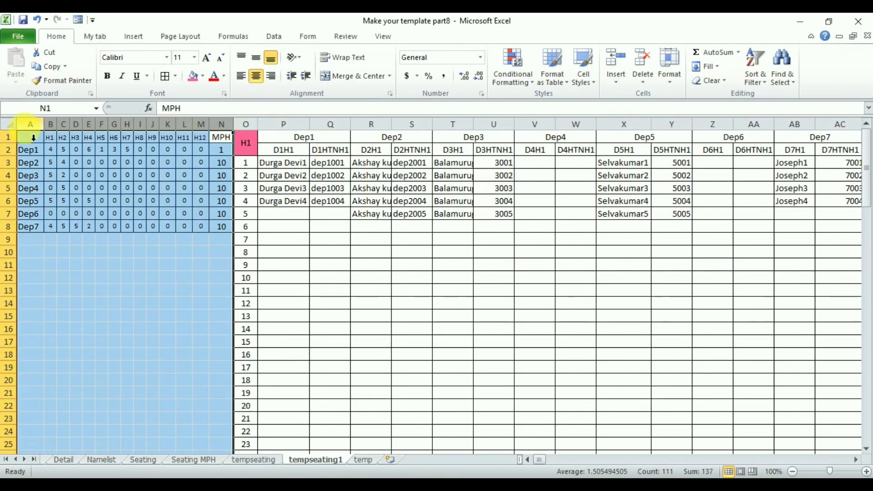
pyautogui.rightClick(28, 130)
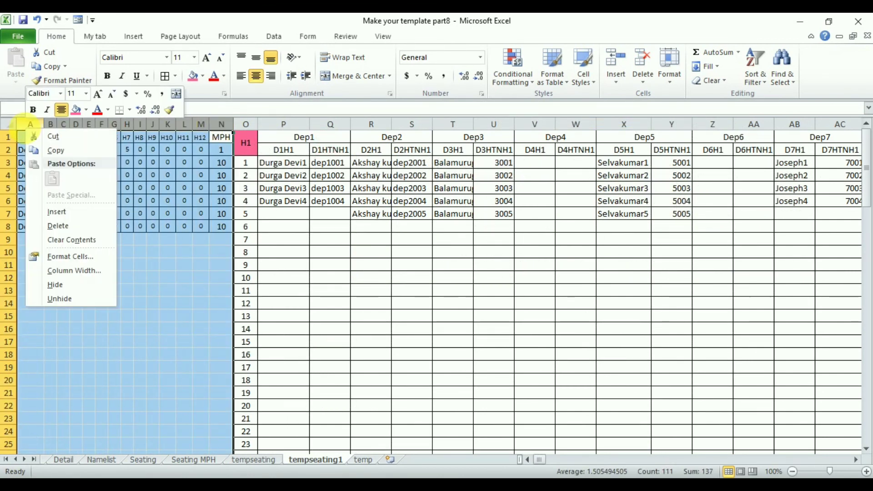
pyautogui.click(68, 283)
pyautogui.click(236, 329)
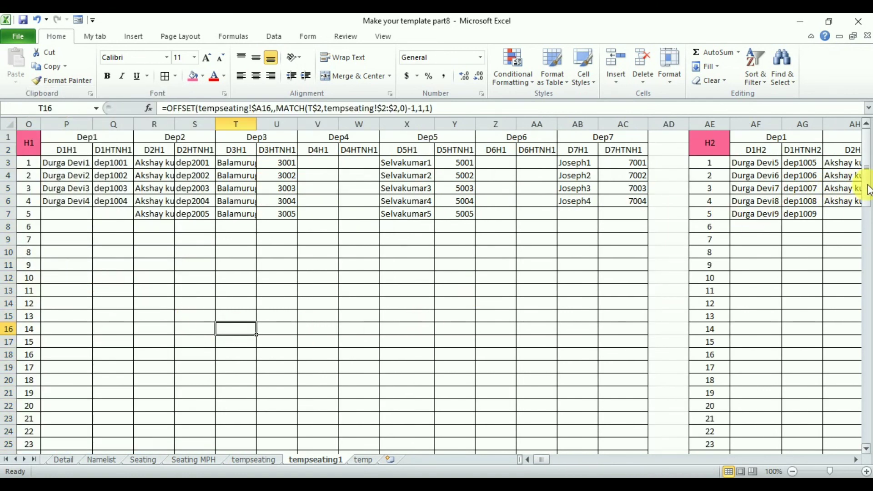
pyautogui.moveTo(868, 190); pyautogui.dragTo(866, 132)
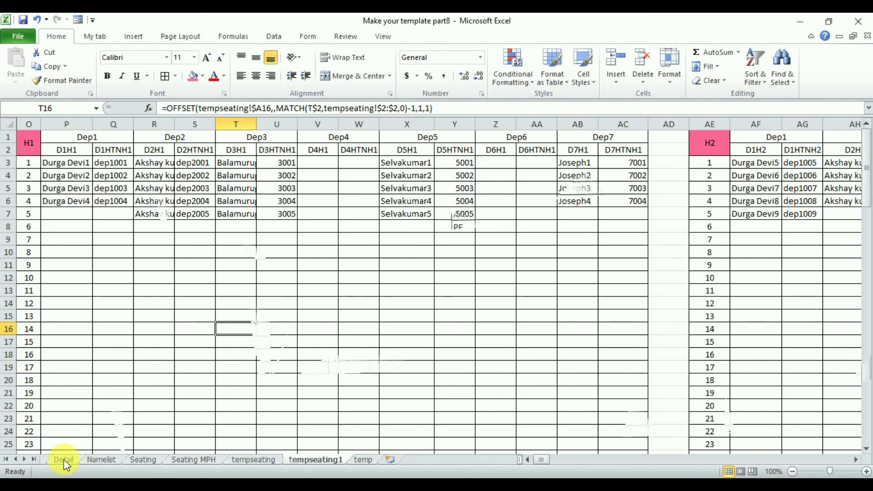
pyautogui.click(52, 459)
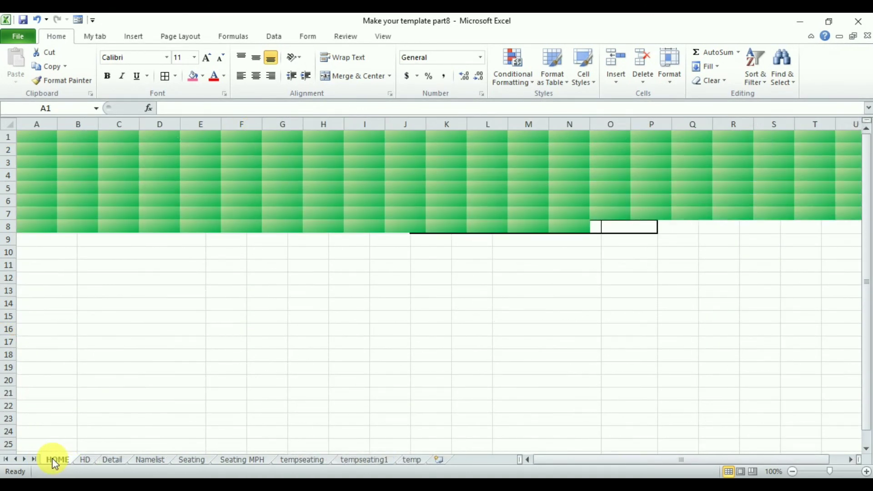